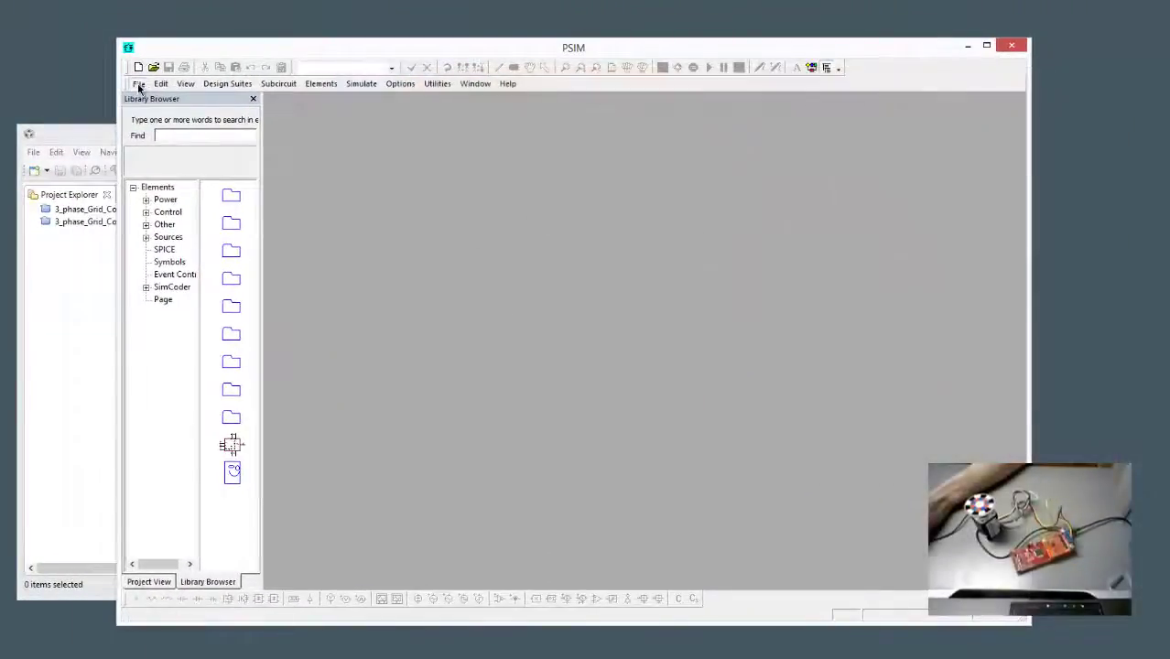
- Open the example schematic at SimCoder > F2806x Target > TI DRV8305 PMSM InstaSPIN Lab11 (F28069).psimsch
left_click(138, 83)
left_click(212, 143)
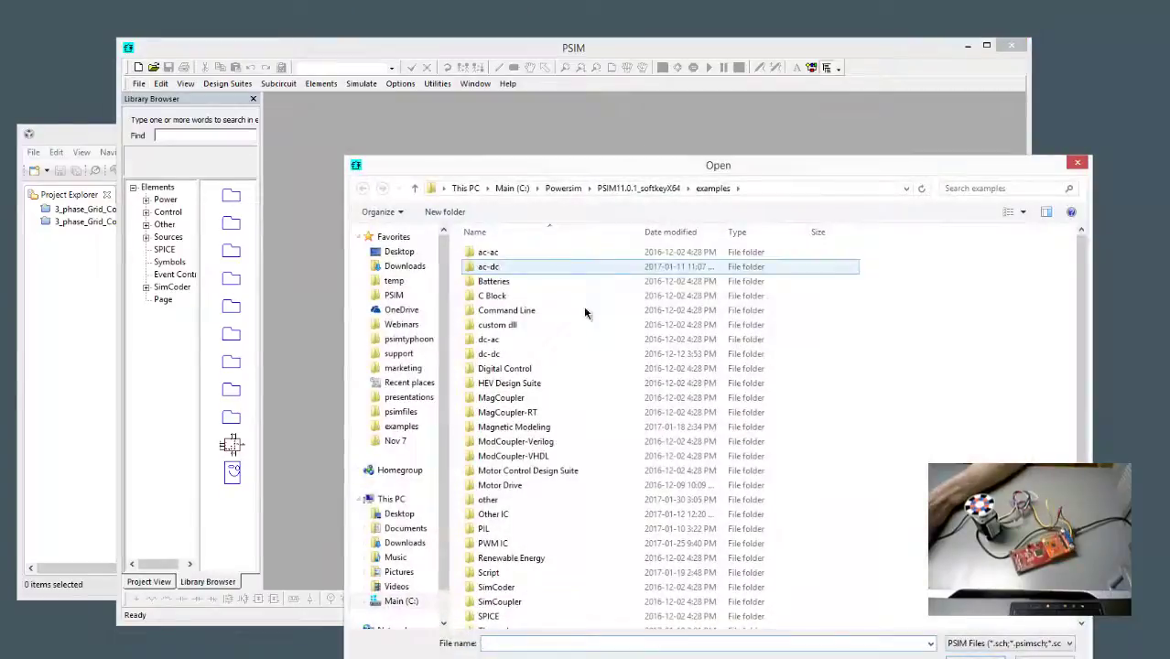
double_click(518, 581)
double_click(503, 281)
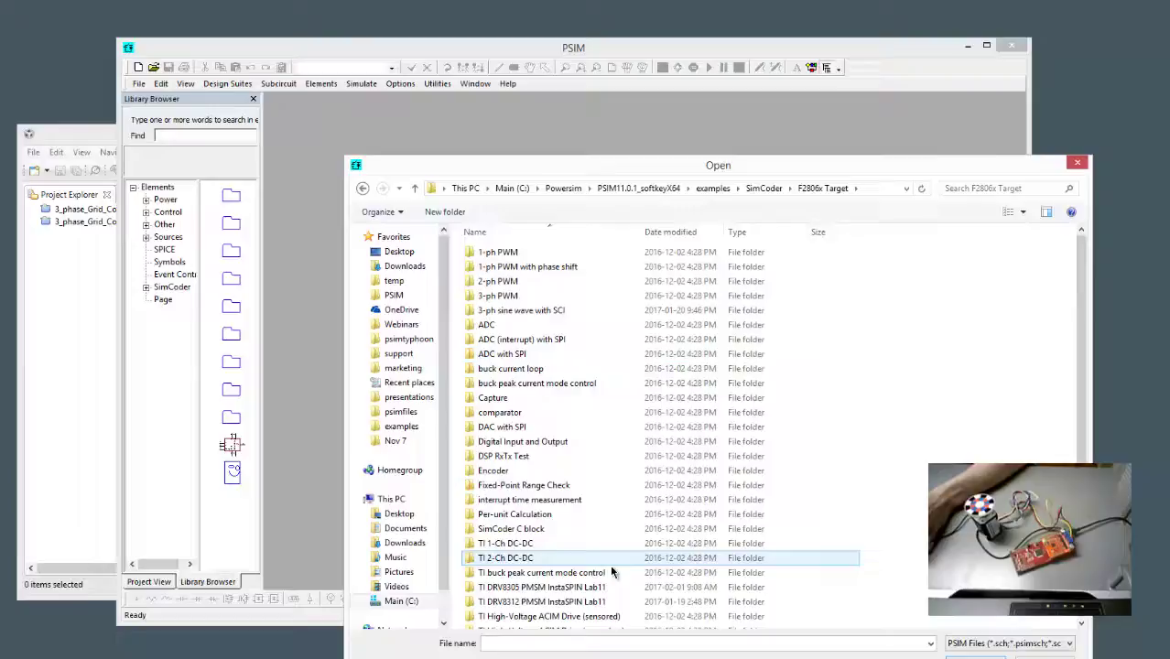
scroll(612, 573, "down", 1)
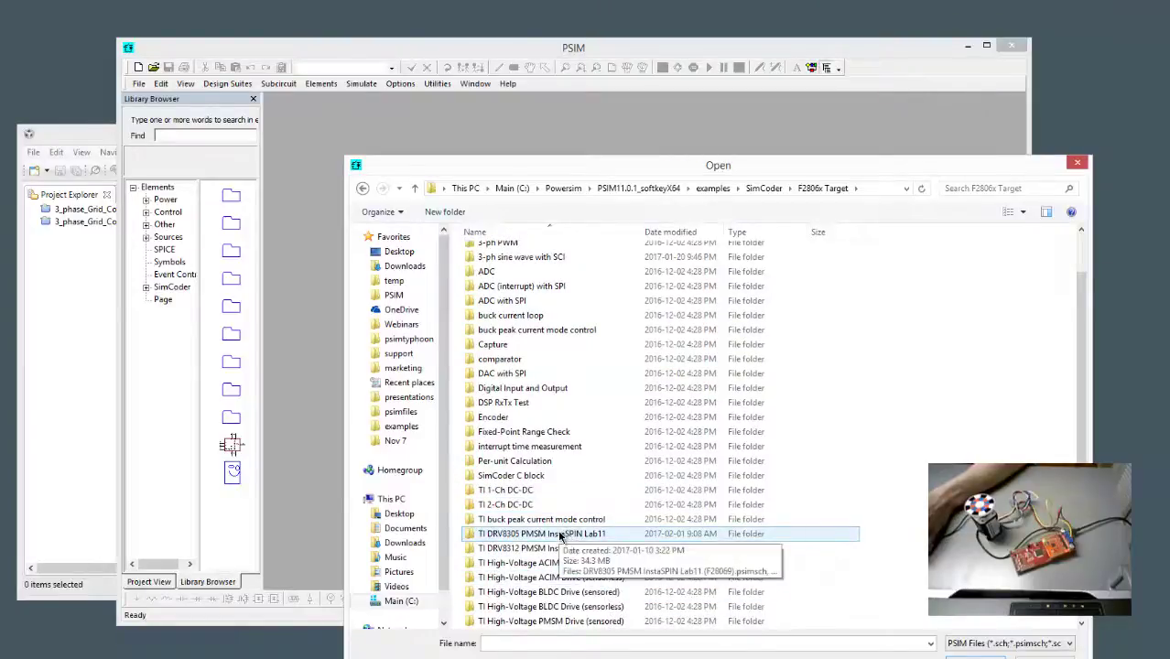
double_click(561, 535)
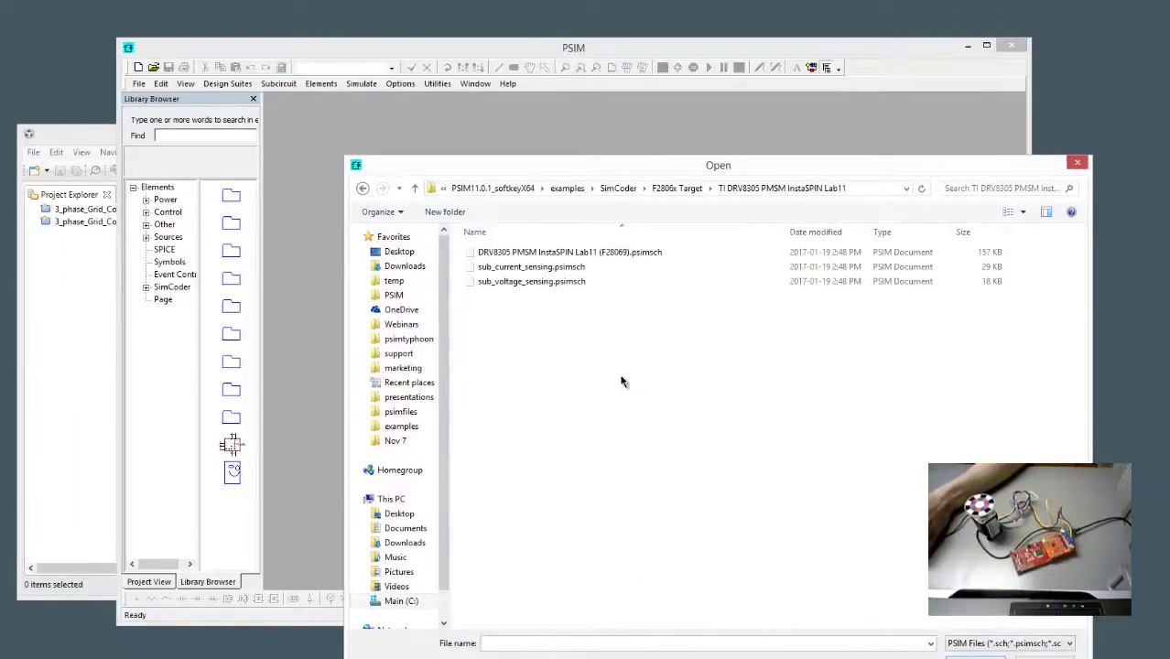
double_click(585, 252)
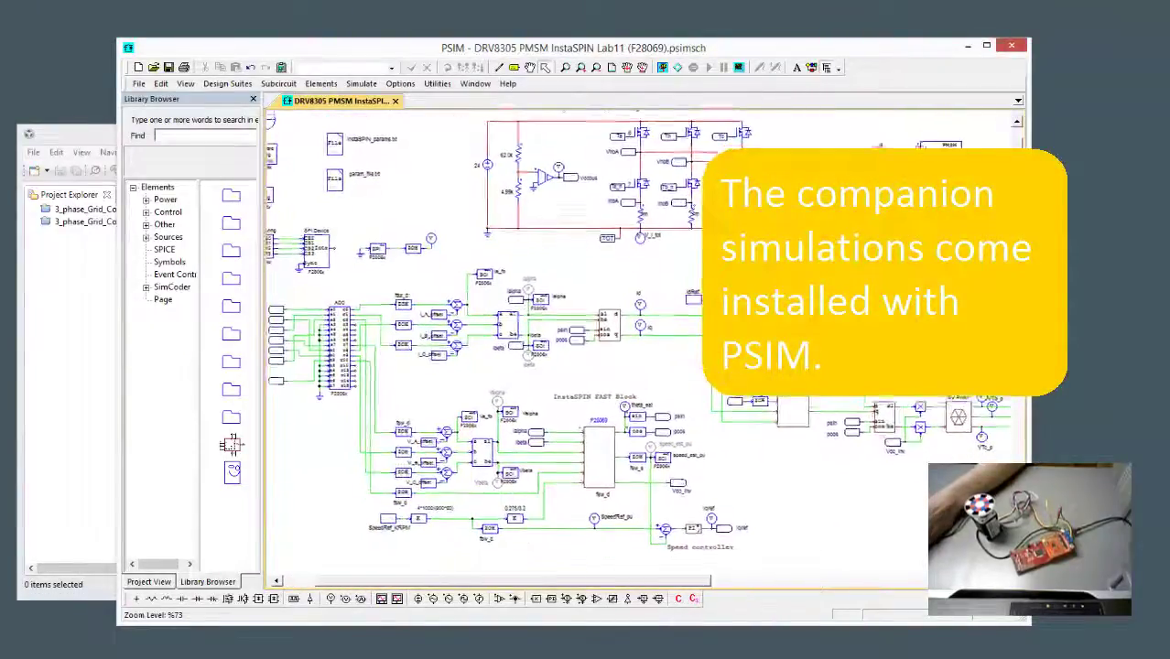
left_click(607, 439)
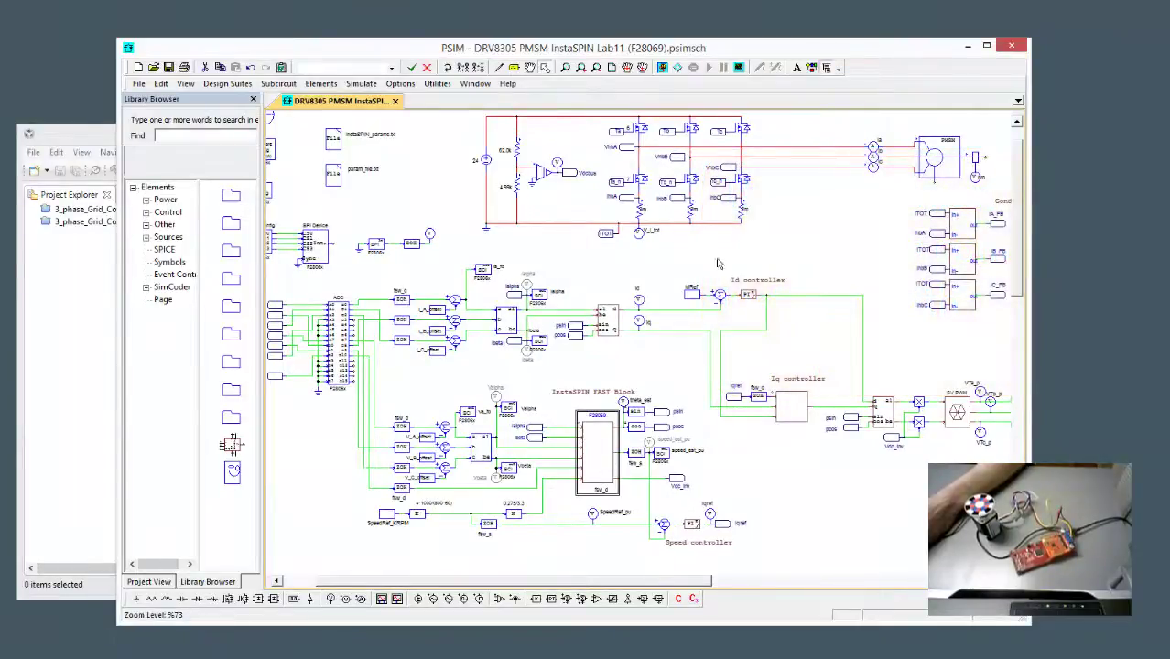
scroll(669, 375, "up", 1)
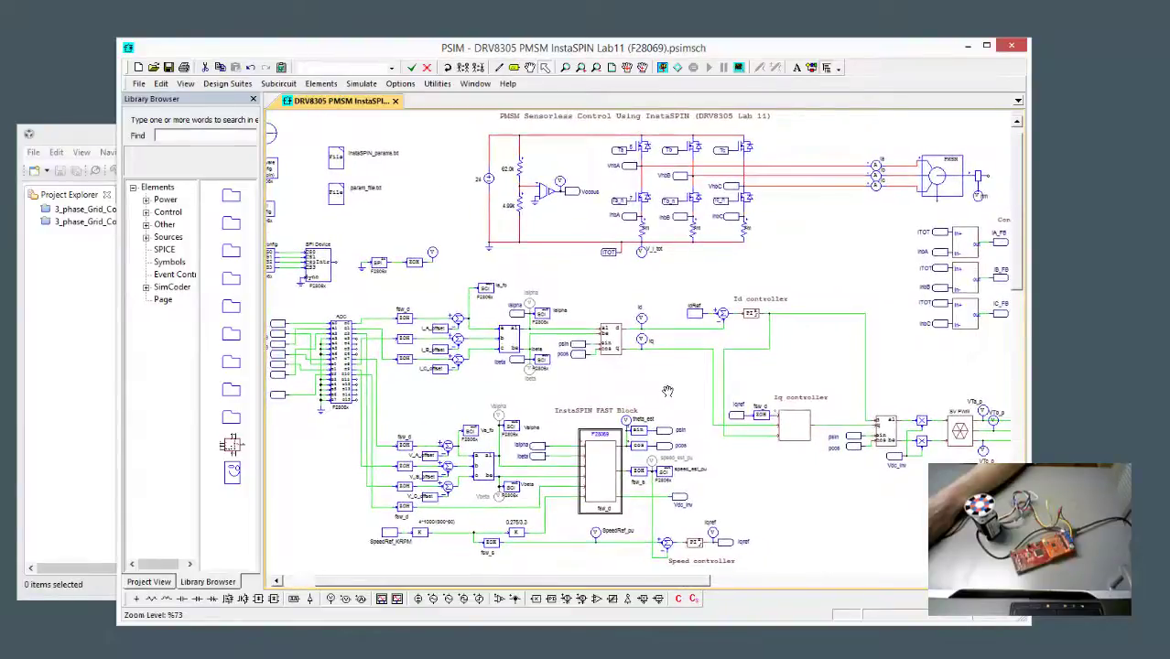
scroll(664, 392, "left", 1)
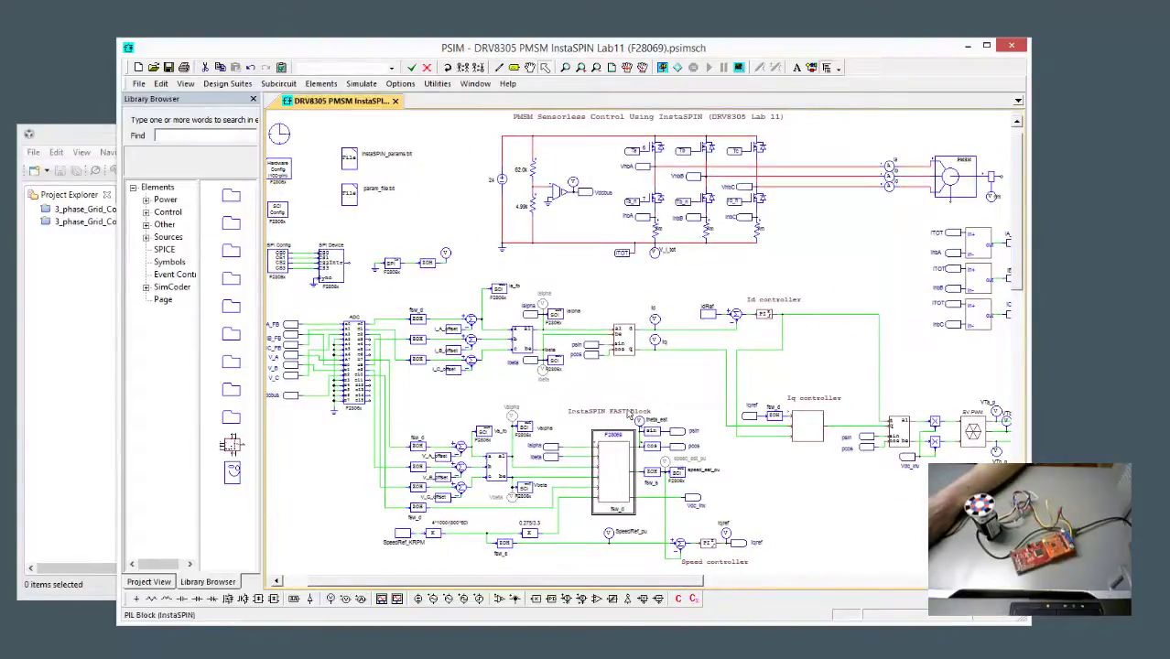
left_click_drag(628, 413, 672, 424)
double_click(327, 146)
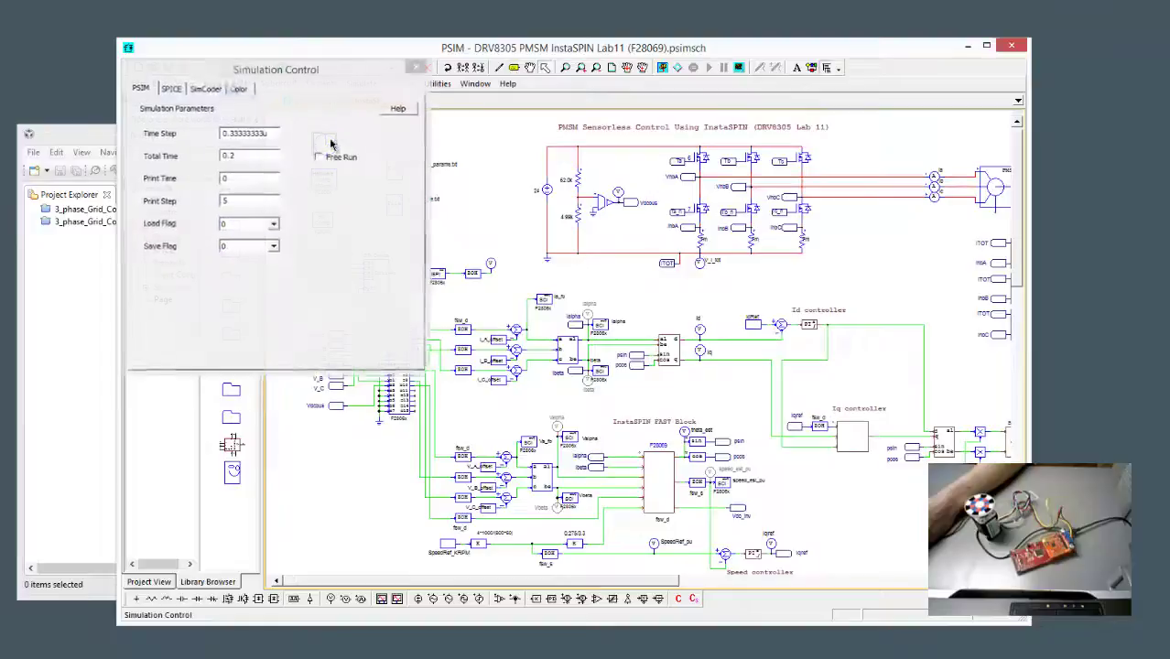
left_click(206, 88)
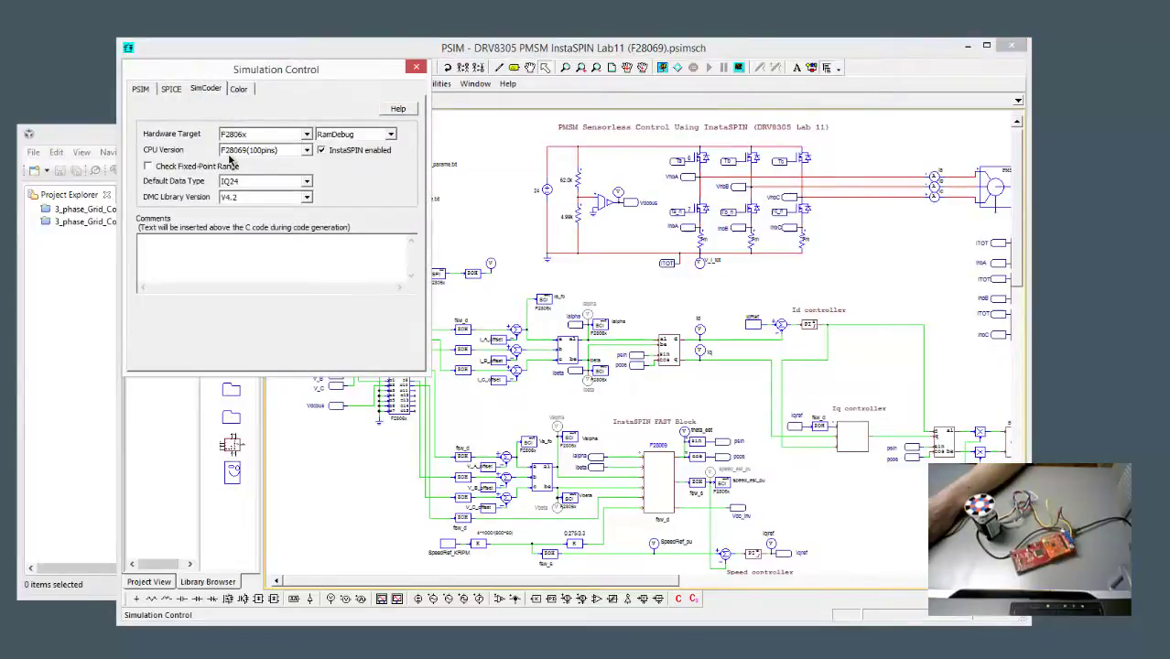
left_click(416, 68)
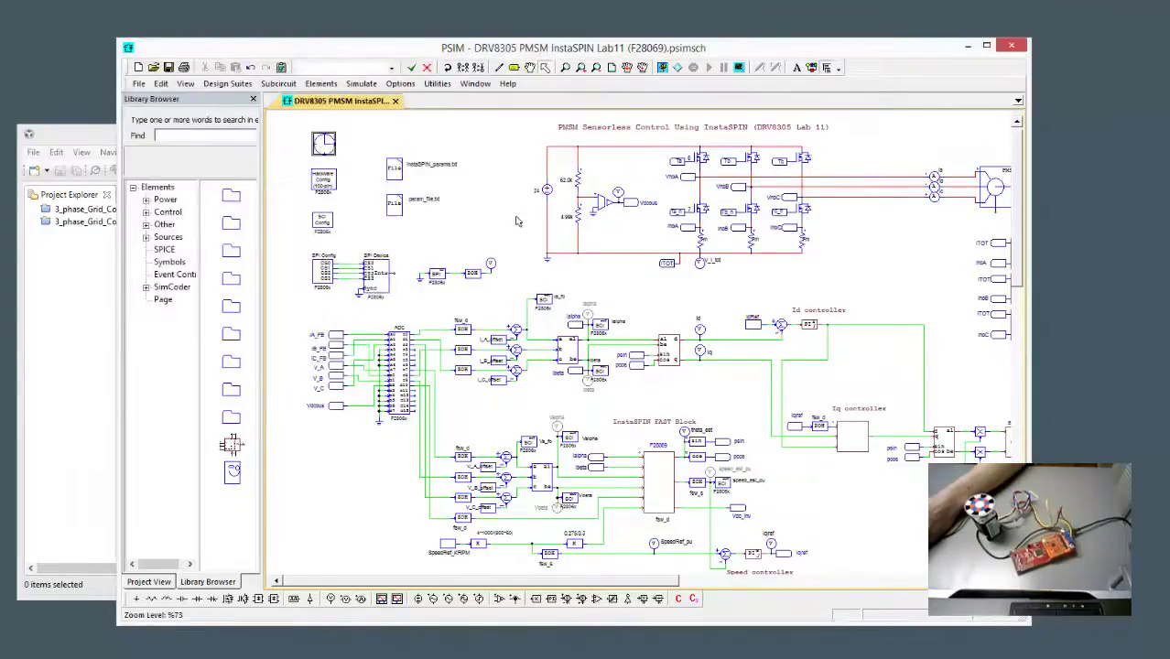
left_click_drag(449, 188, 499, 197)
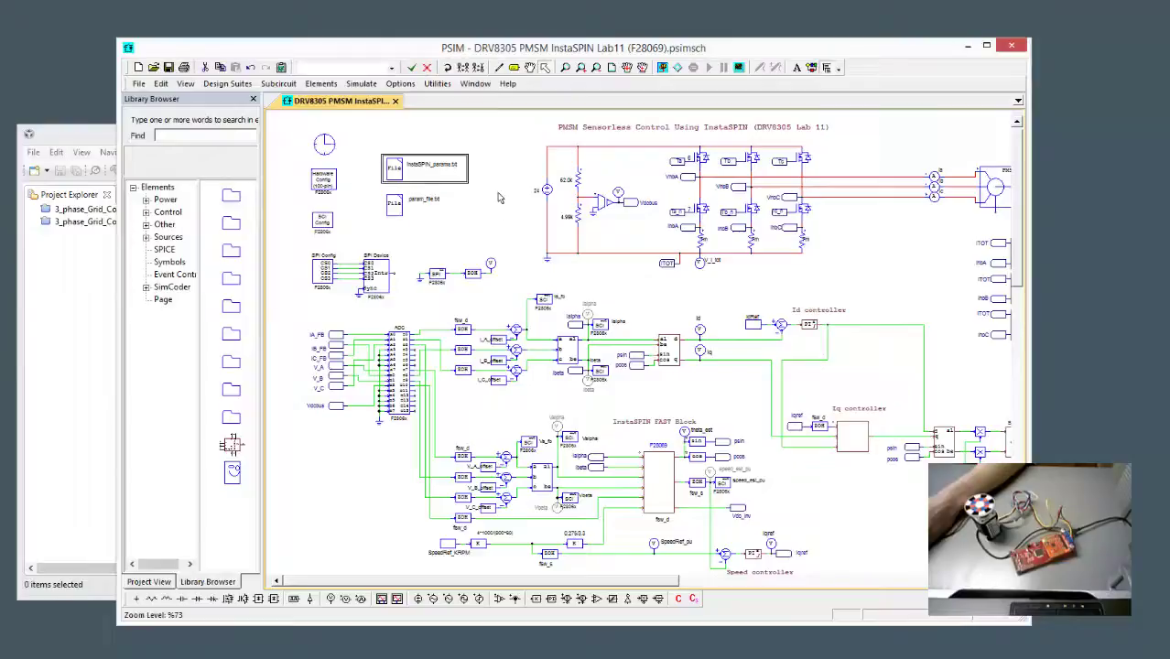
scroll(531, 349, "down", 2)
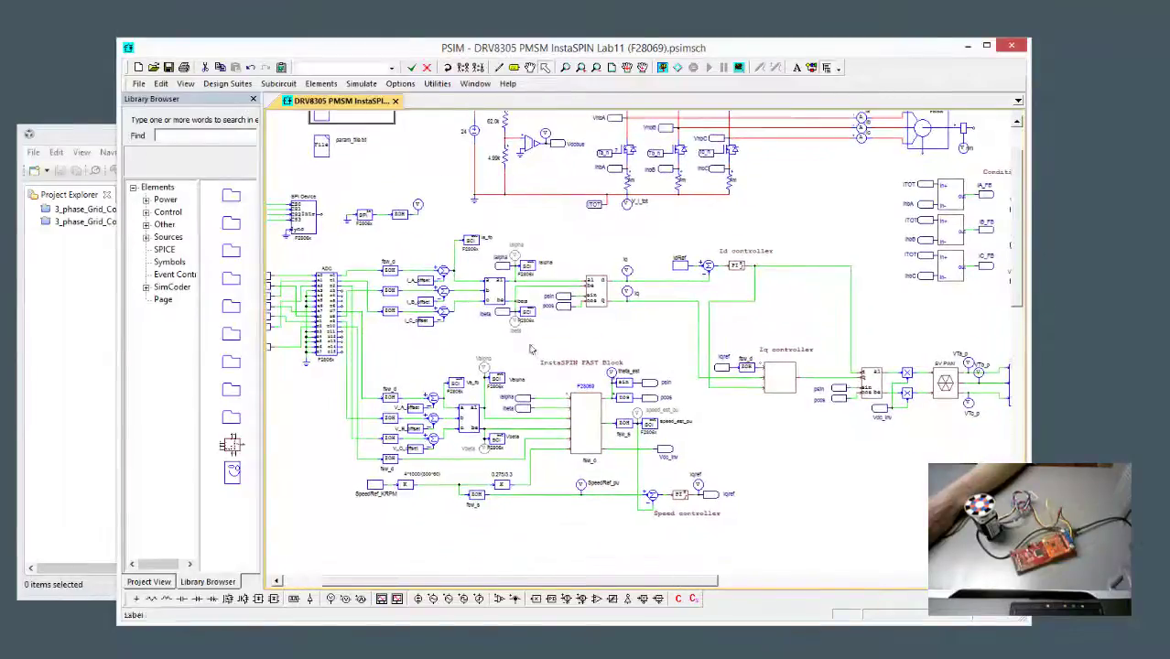
left_click_drag(883, 291, 832, 247)
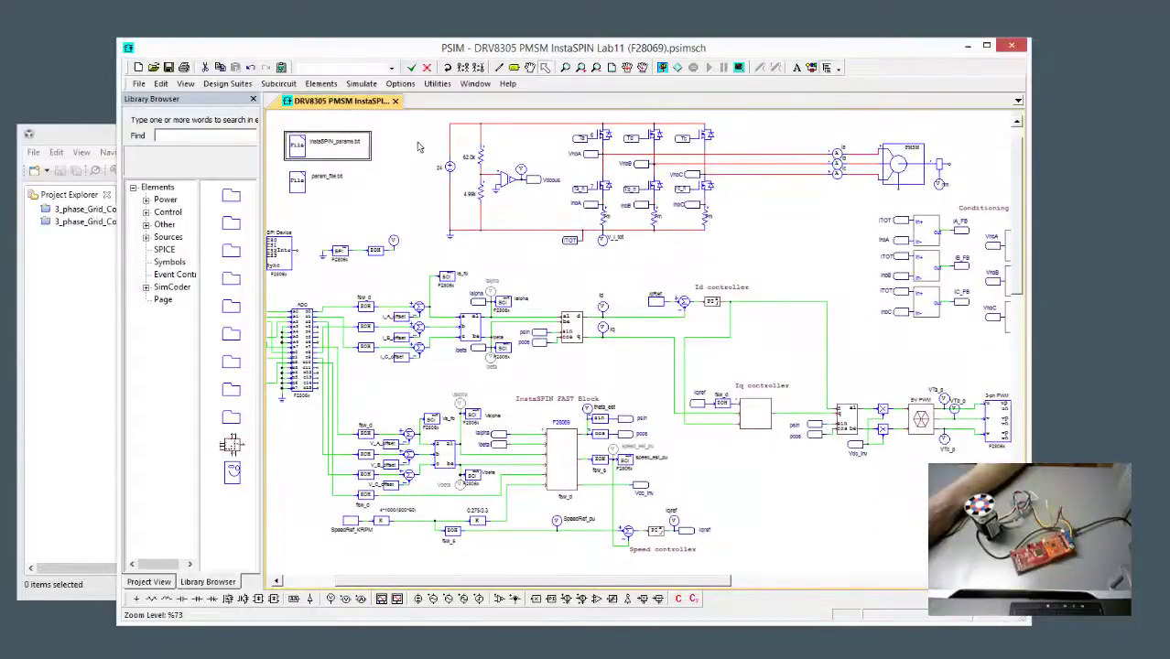
scroll(407, 165, "up", 1)
left_click_drag(583, 209, 848, 289)
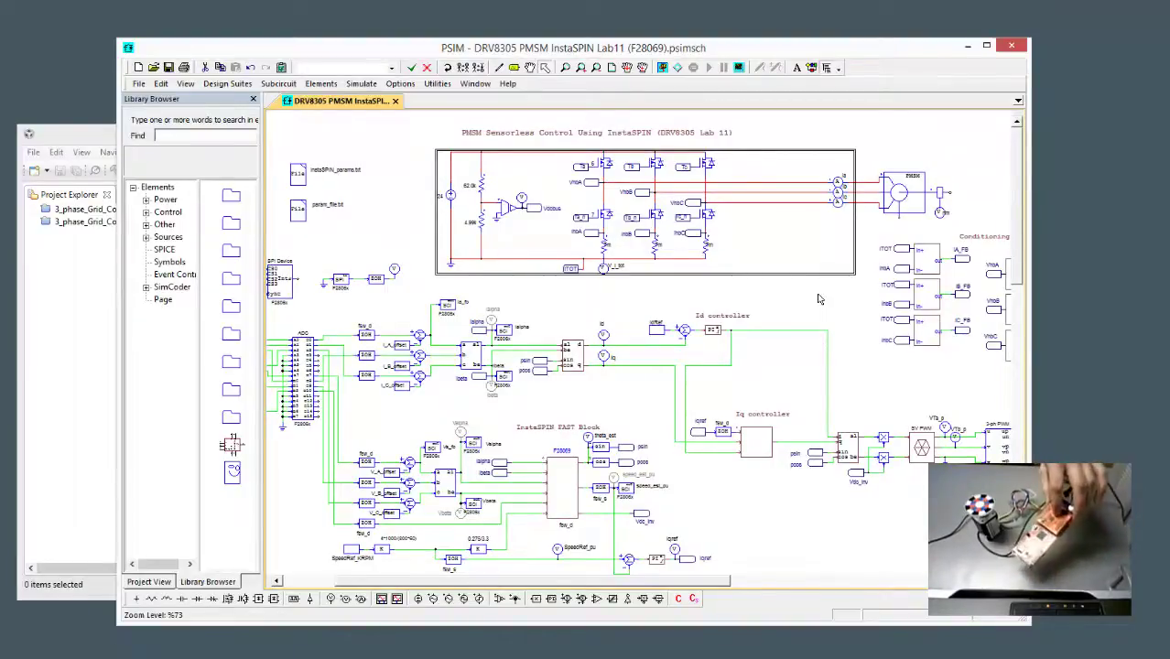
scroll(787, 320, "right", 3)
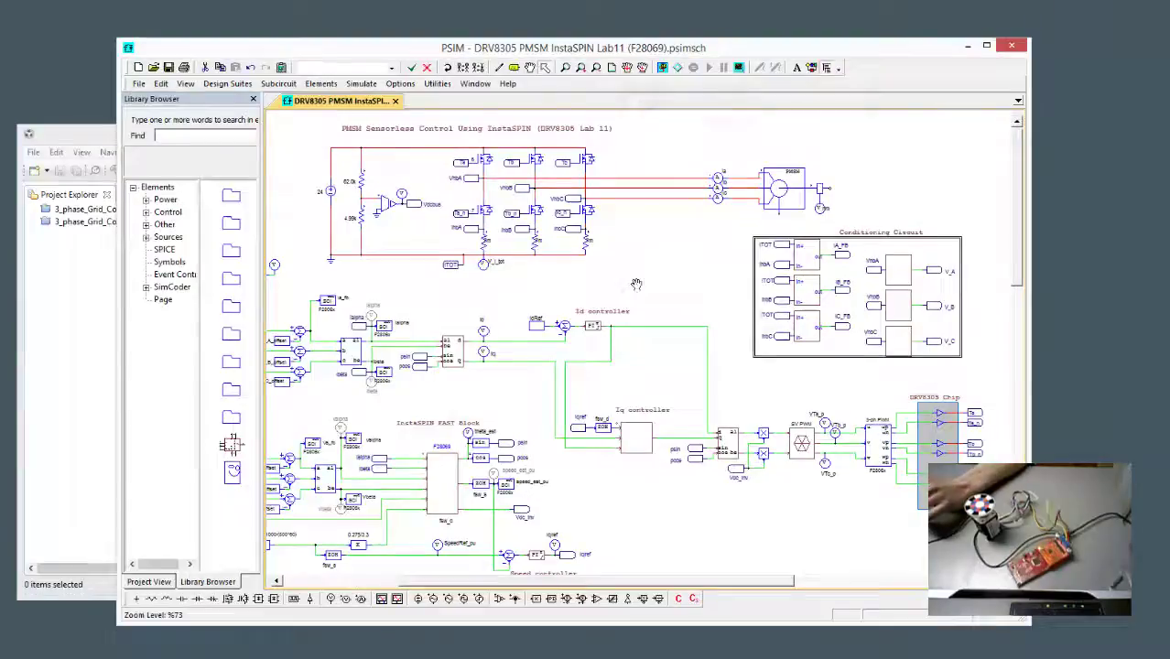
scroll(641, 294, "down", 3)
scroll(641, 293, "left", 3)
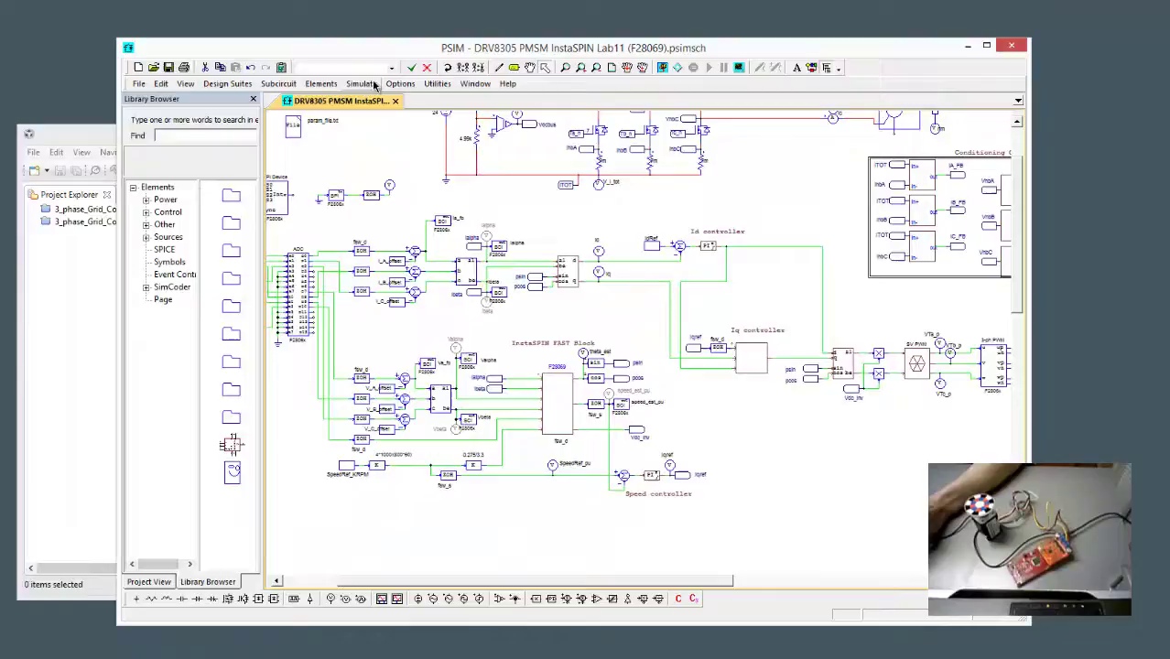
- Start the simulation and open a live runtime graph of the motor speed nm
left_click(662, 67)
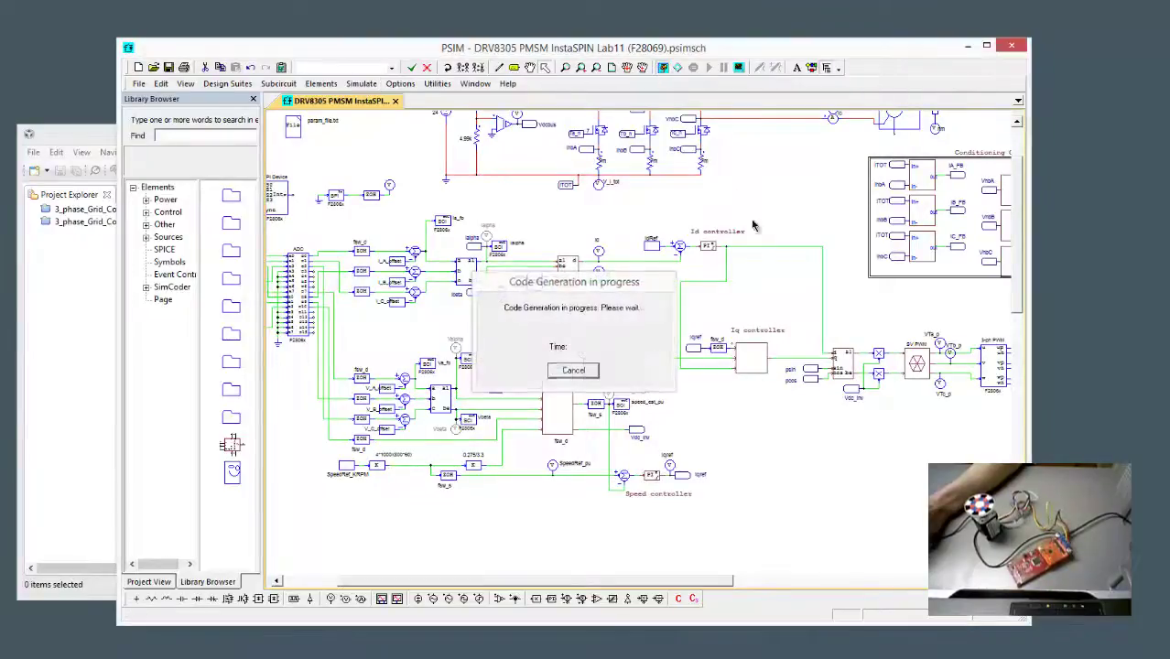
right_click(823, 210)
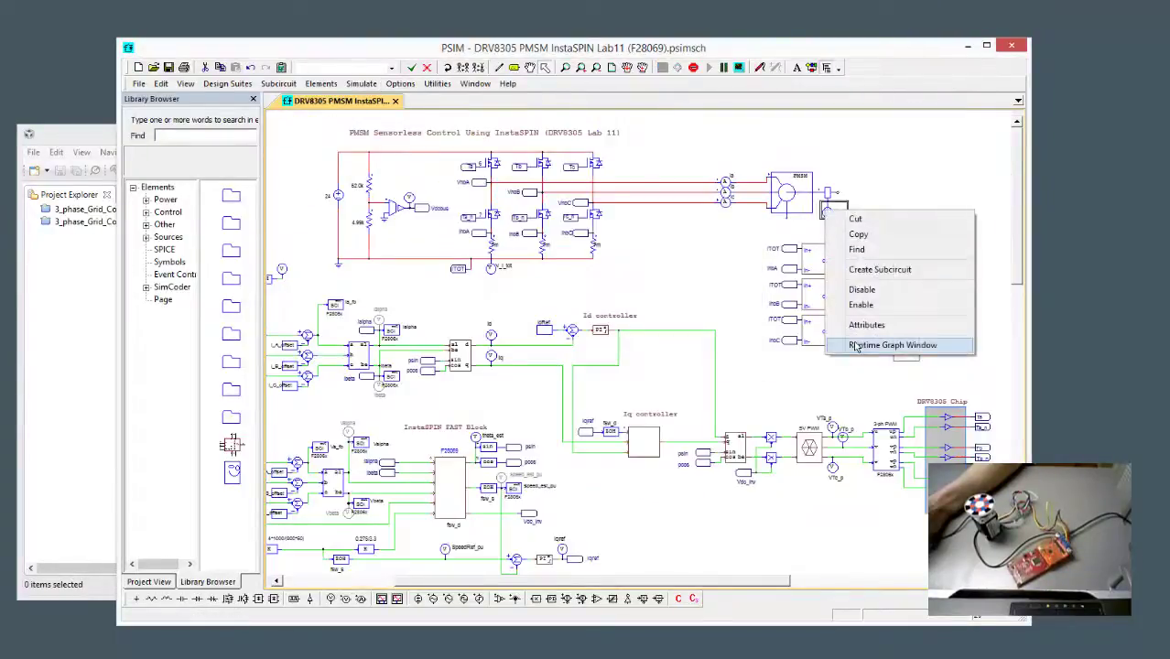
left_click(675, 326)
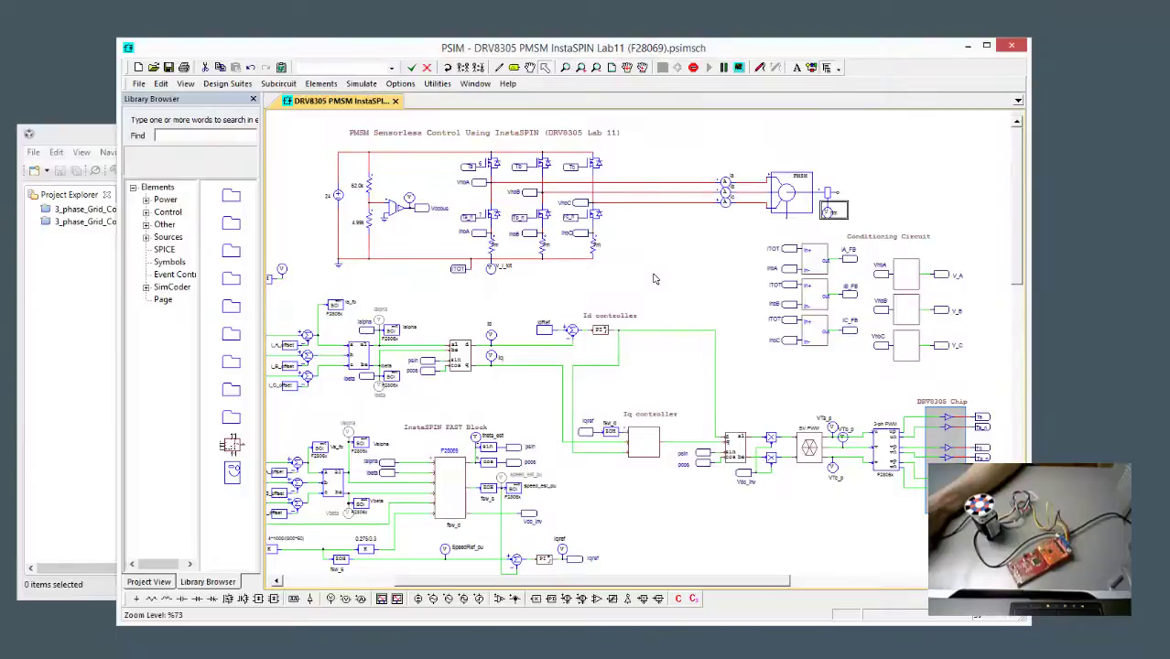
left_click_drag(675, 267, 682, 272)
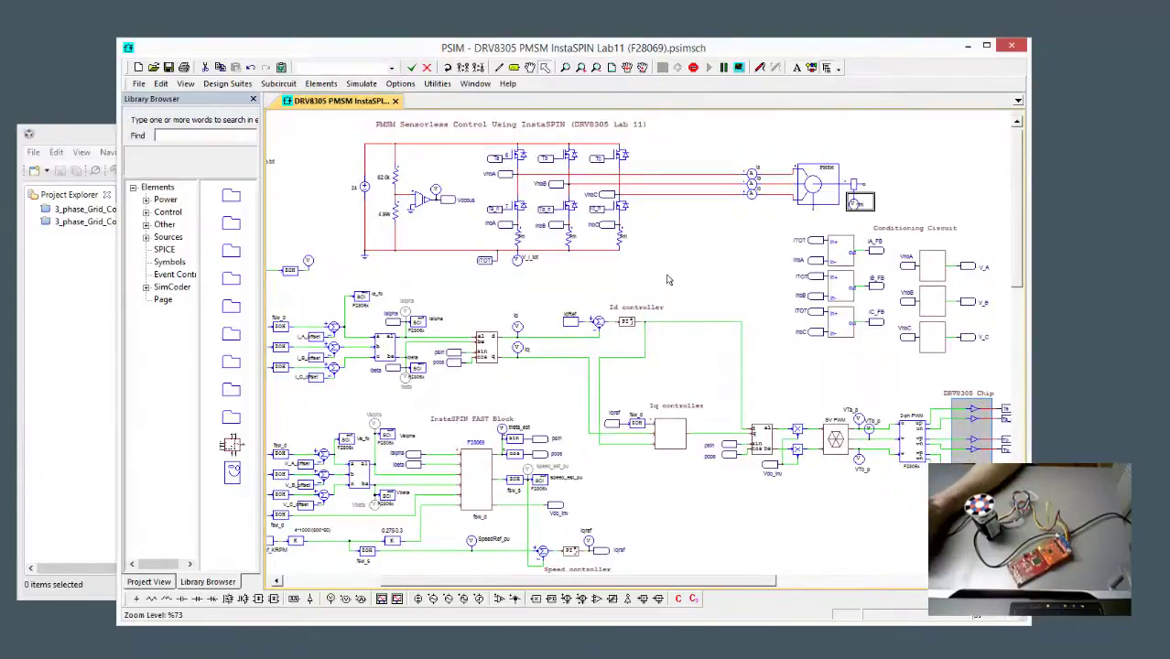
double_click(550, 424)
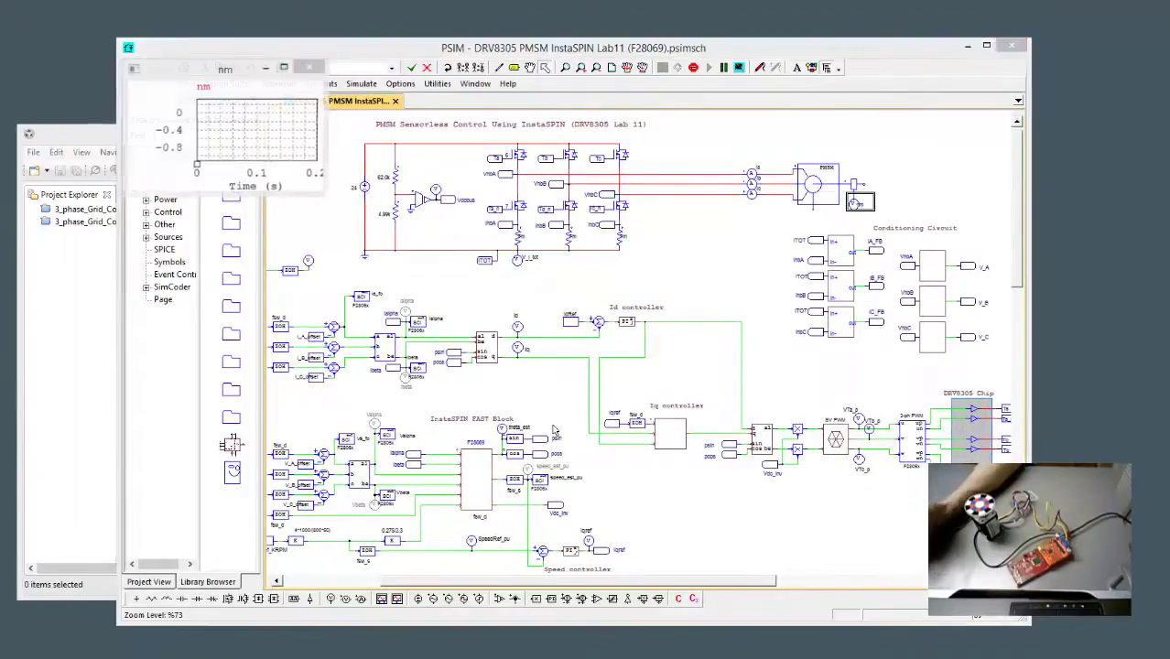
- Open the InstaSPIN FAST PIL block to watch the processor-in-loop run, then close it
left_click_drag(535, 414, 556, 376)
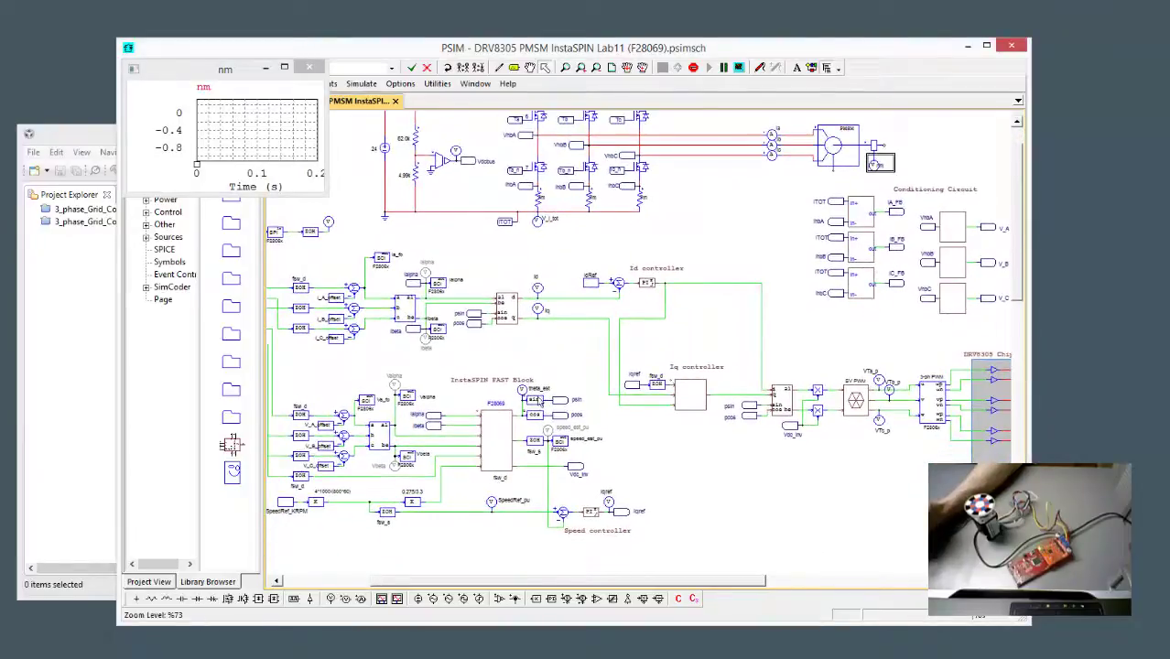
double_click(505, 450)
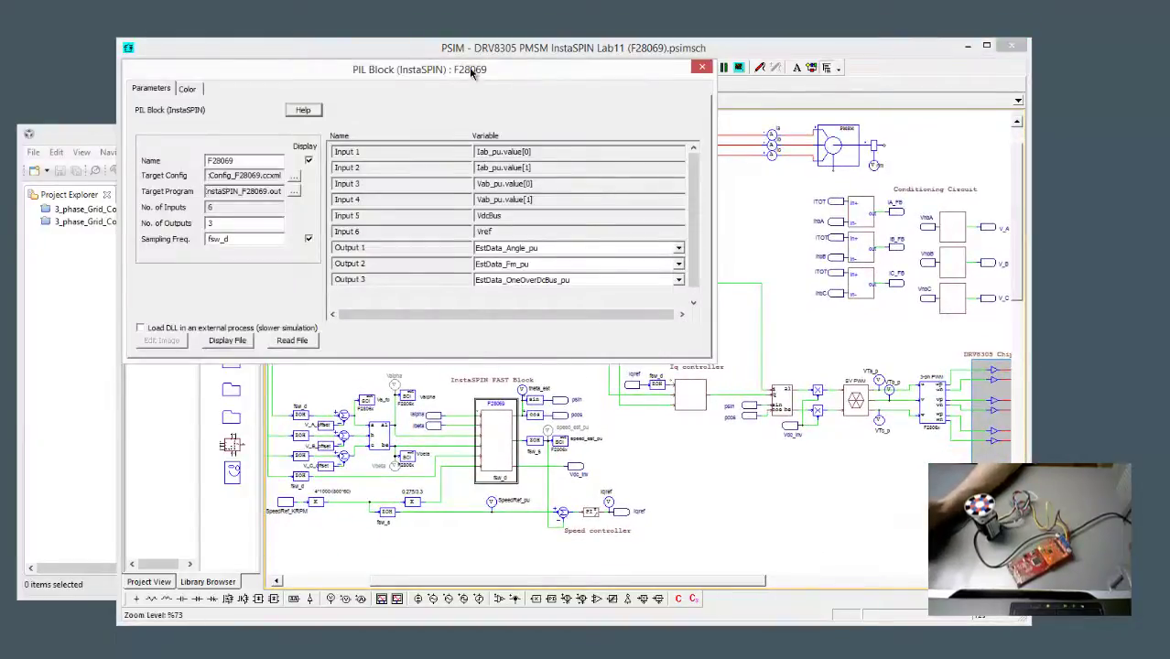
left_click_drag(472, 73, 775, 86)
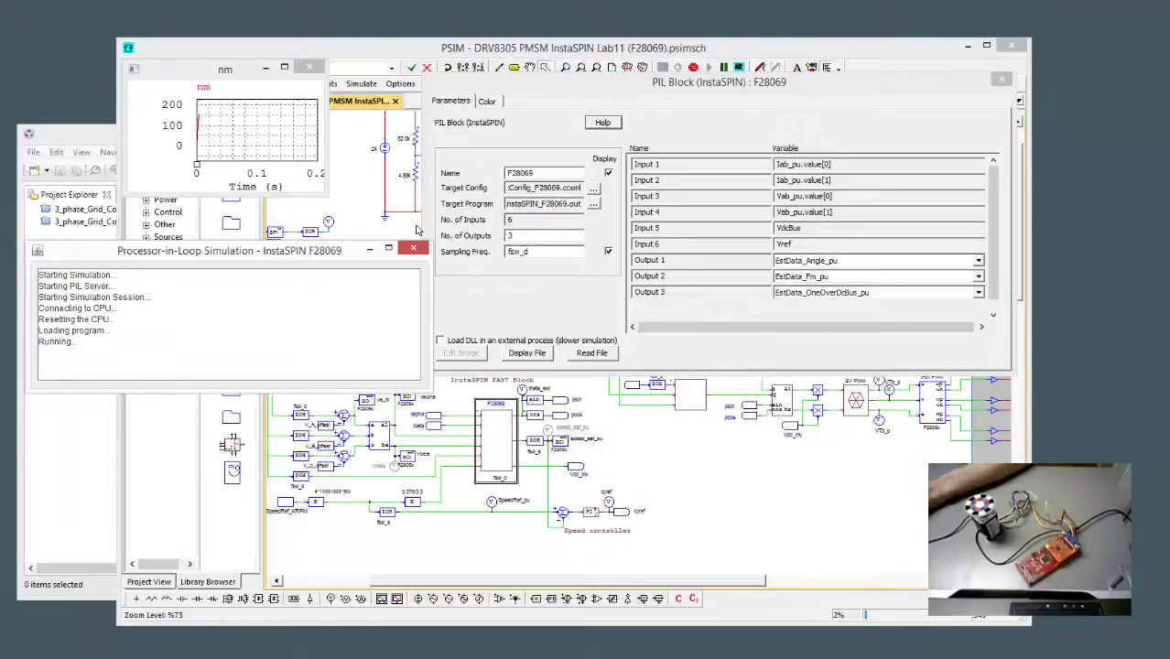
left_click_drag(307, 258, 537, 492)
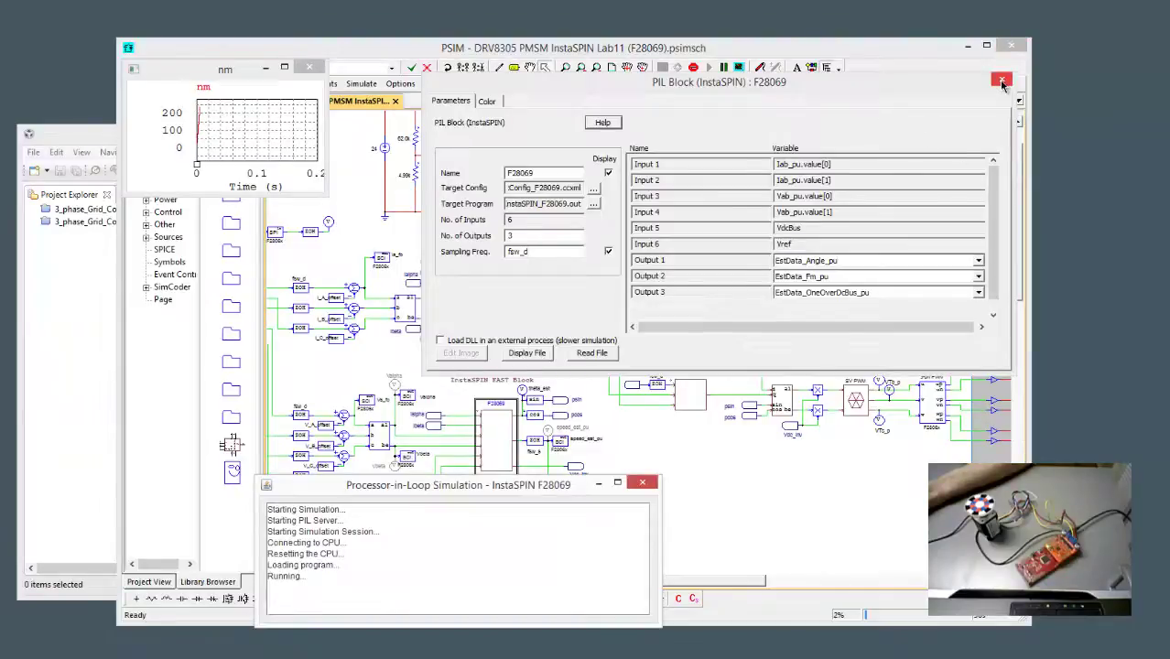
left_click(1002, 82)
- Add a live runtime graph of phase current Ia and move it off the speed graph
scroll(662, 359, "up", 3)
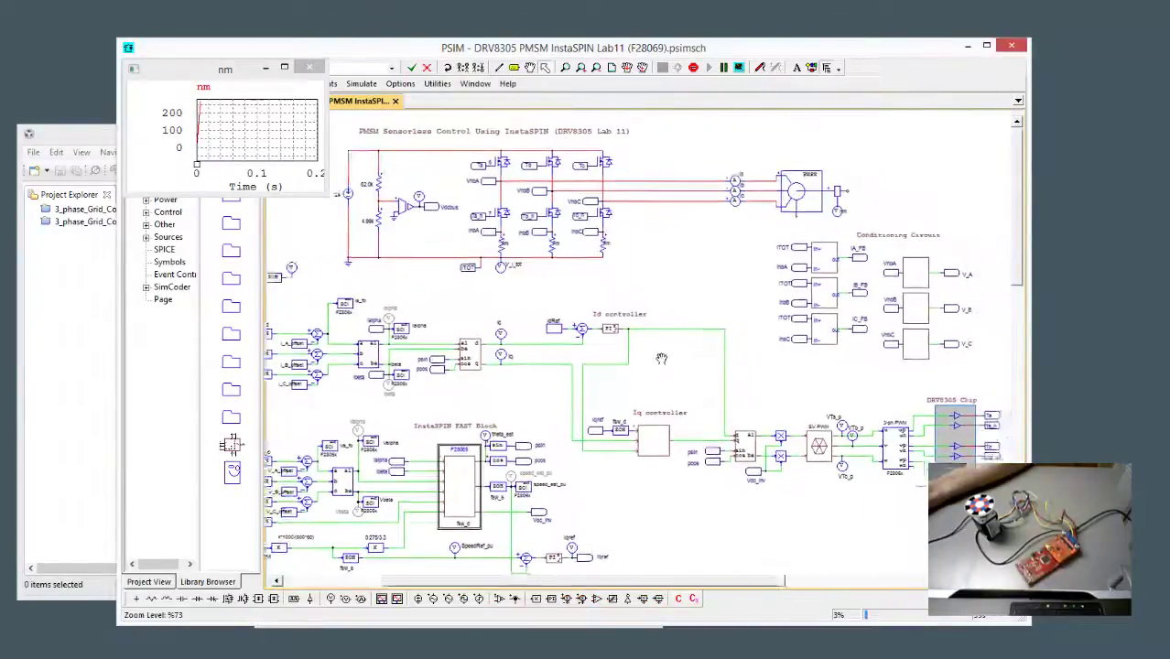
left_click_drag(662, 359, 851, 245)
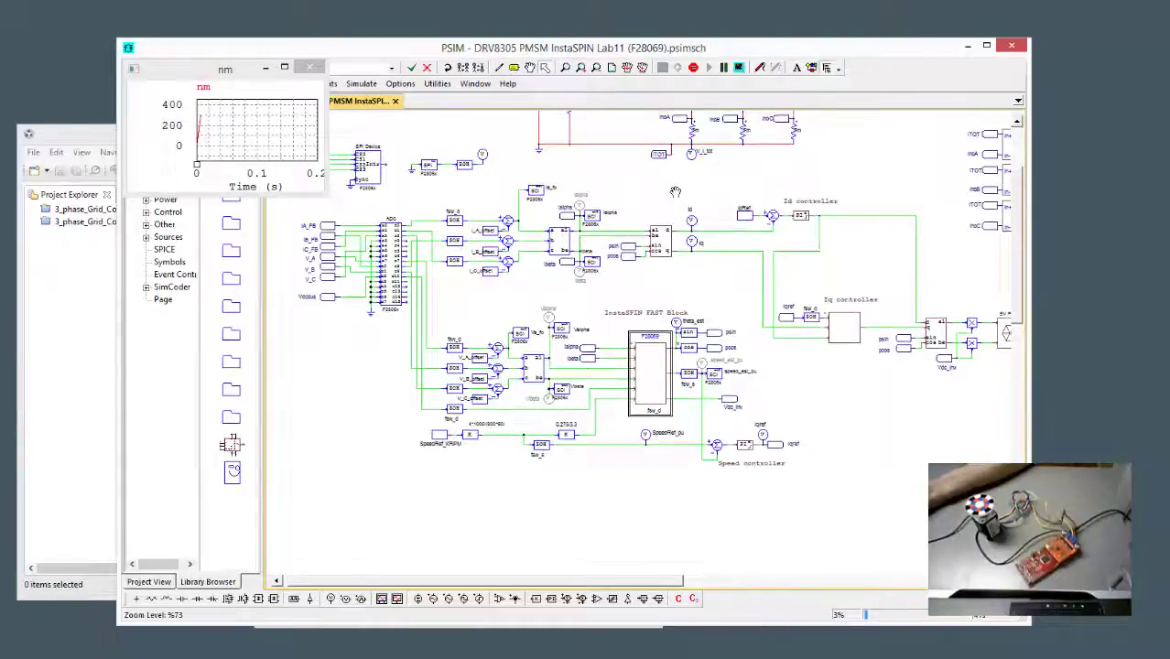
left_click_drag(675, 191, 584, 328)
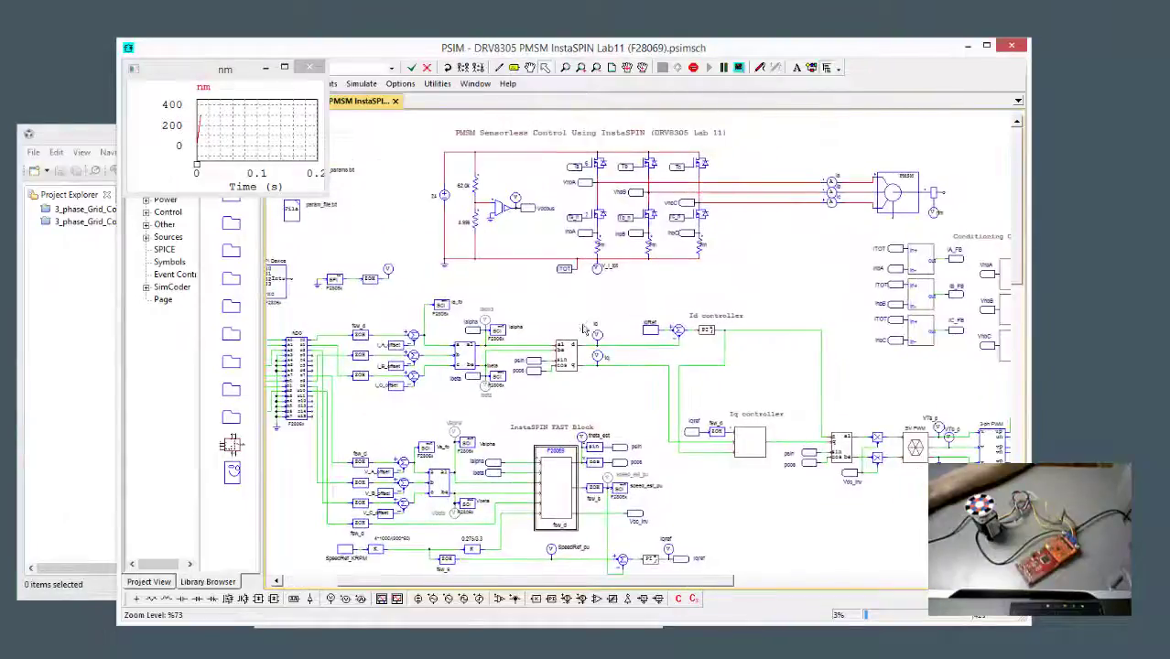
right_click(829, 184)
left_click(921, 314)
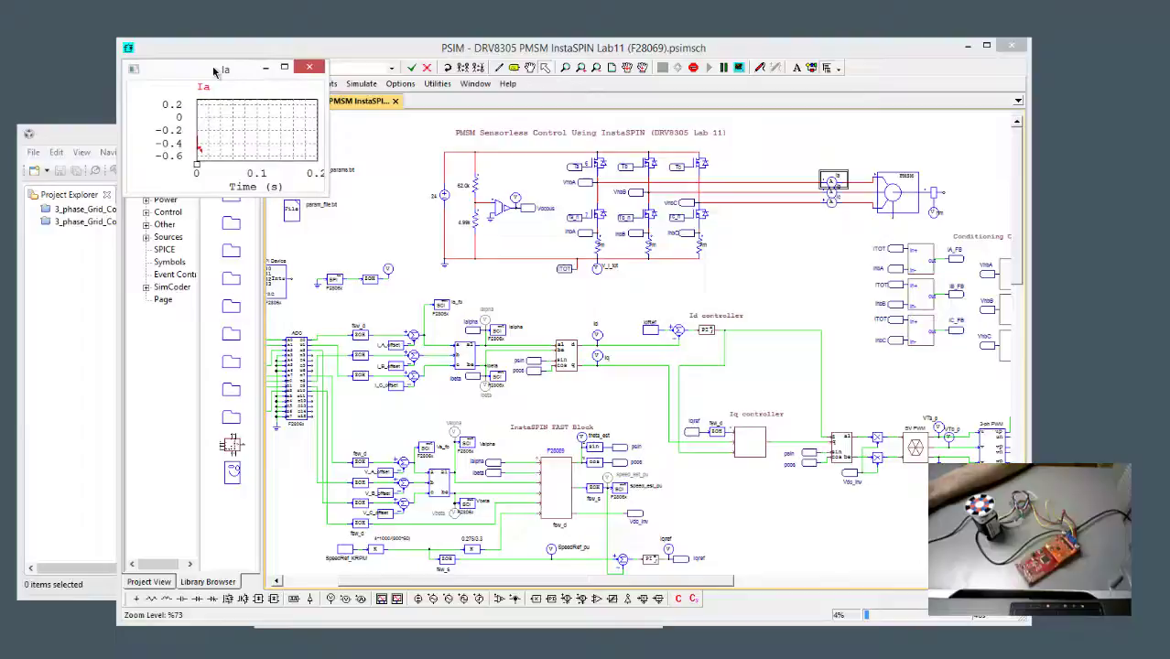
left_click_drag(216, 72, 250, 117)
- Add live runtime graphs of the iq and Iqref probes
left_click_drag(643, 368, 668, 332)
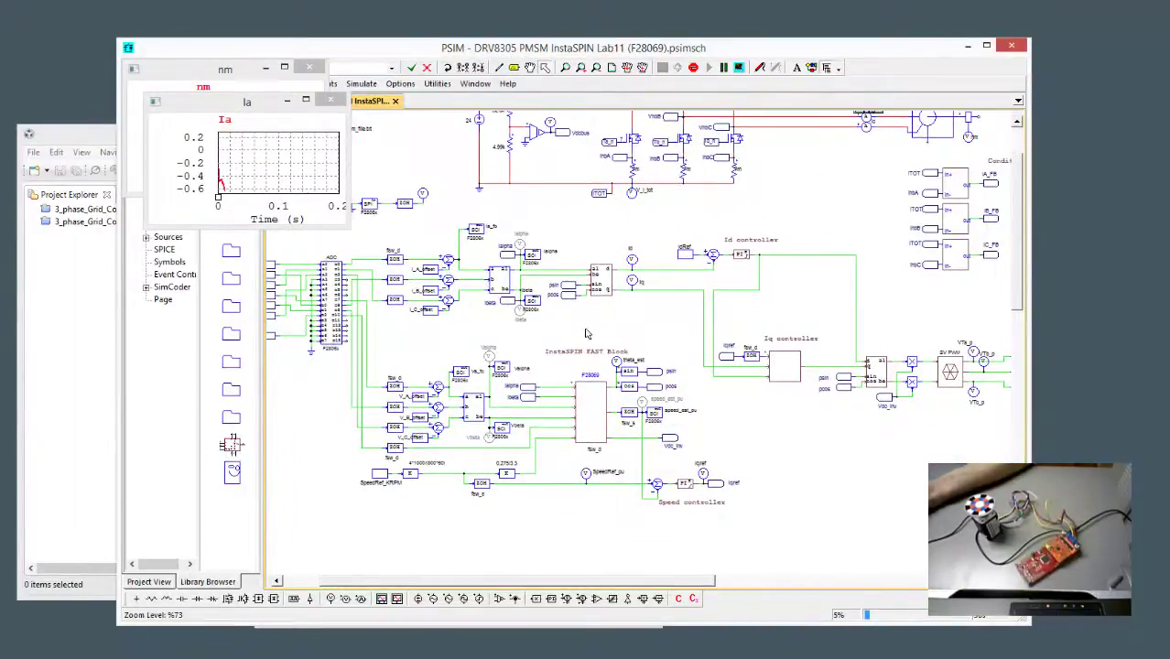
right_click(631, 281)
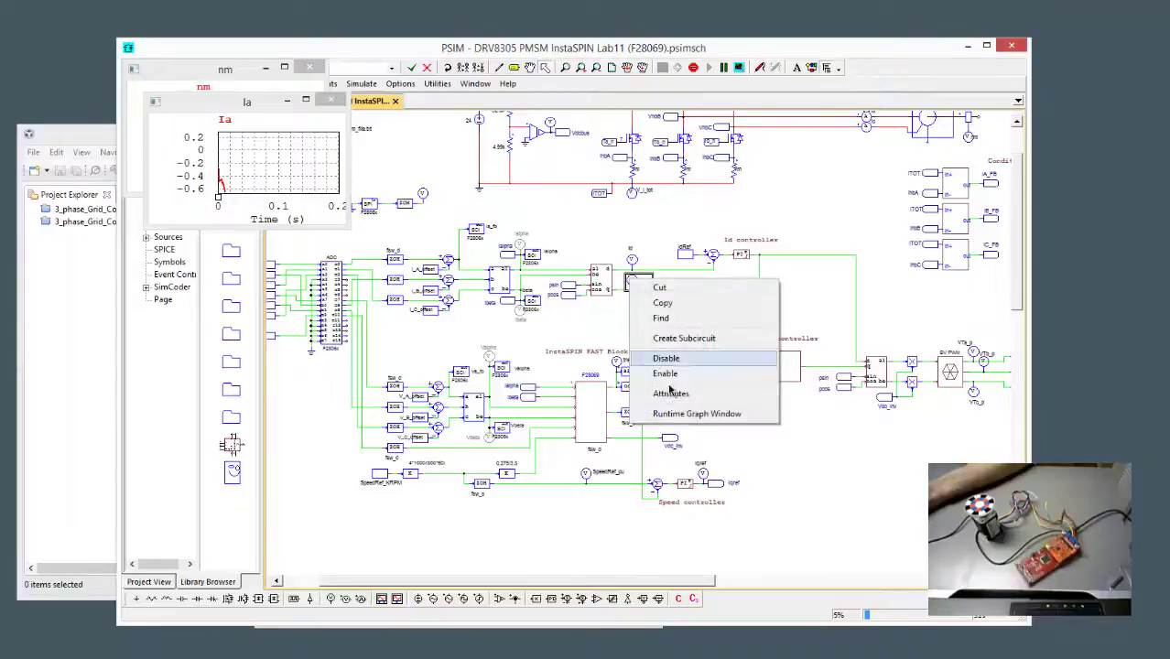
left_click(687, 413)
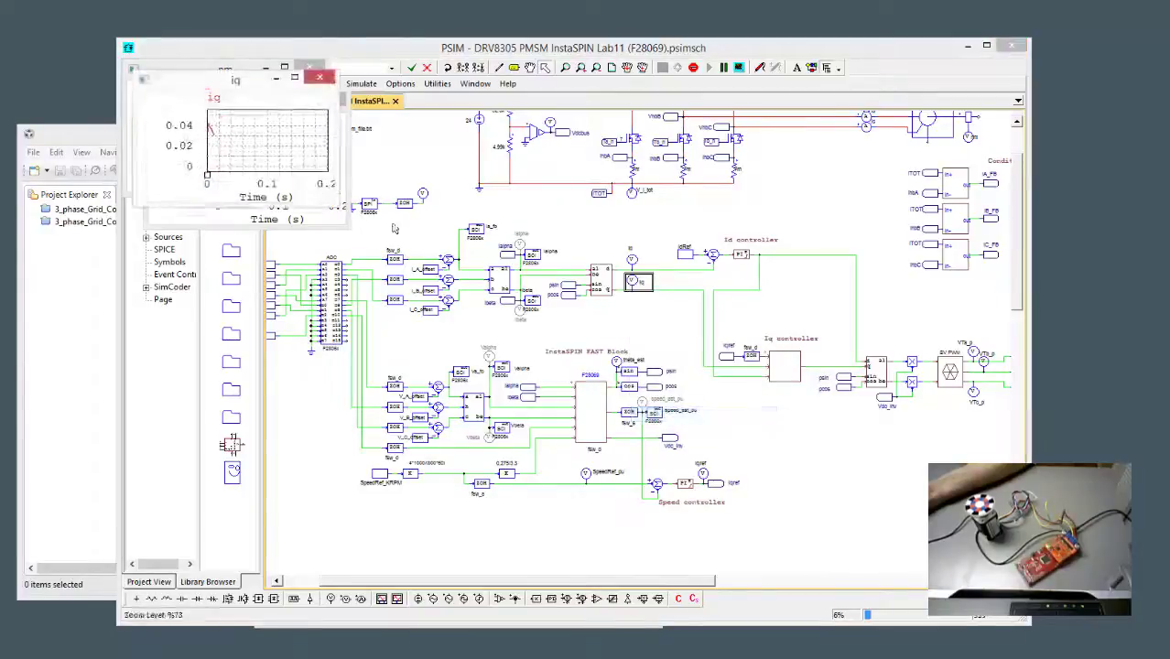
right_click(701, 474)
left_click(742, 603)
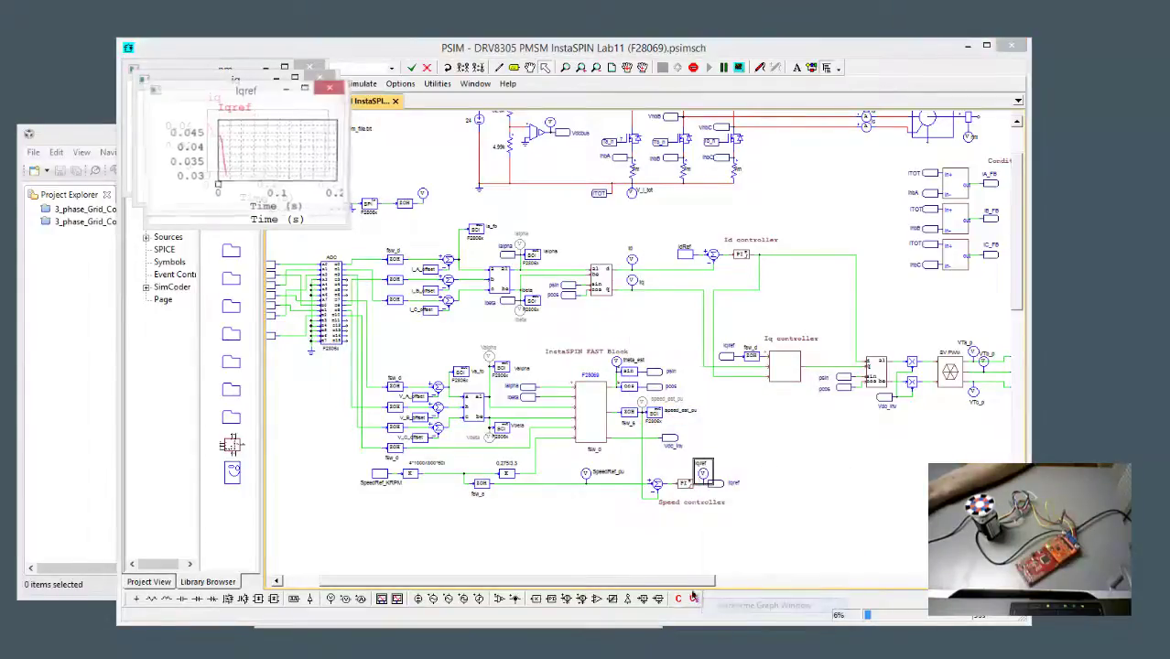
- Spread the Iqref, iq, Ia and nm graph windows apart, then stop the simulation
left_click_drag(253, 95, 244, 249)
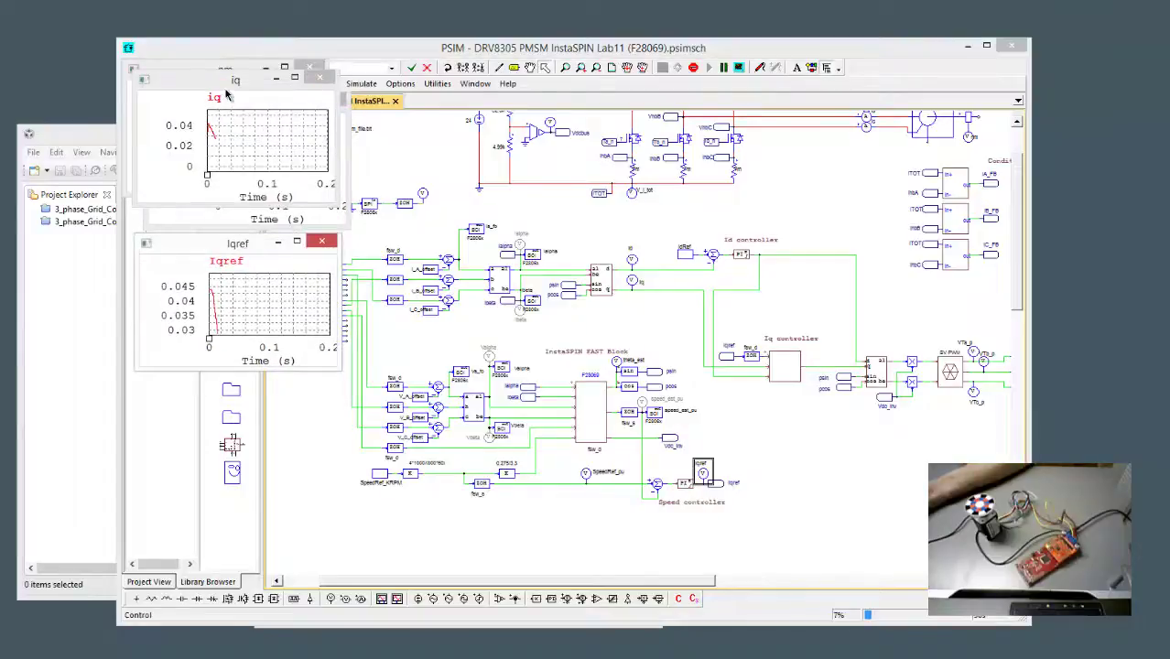
left_click_drag(217, 87, 453, 81)
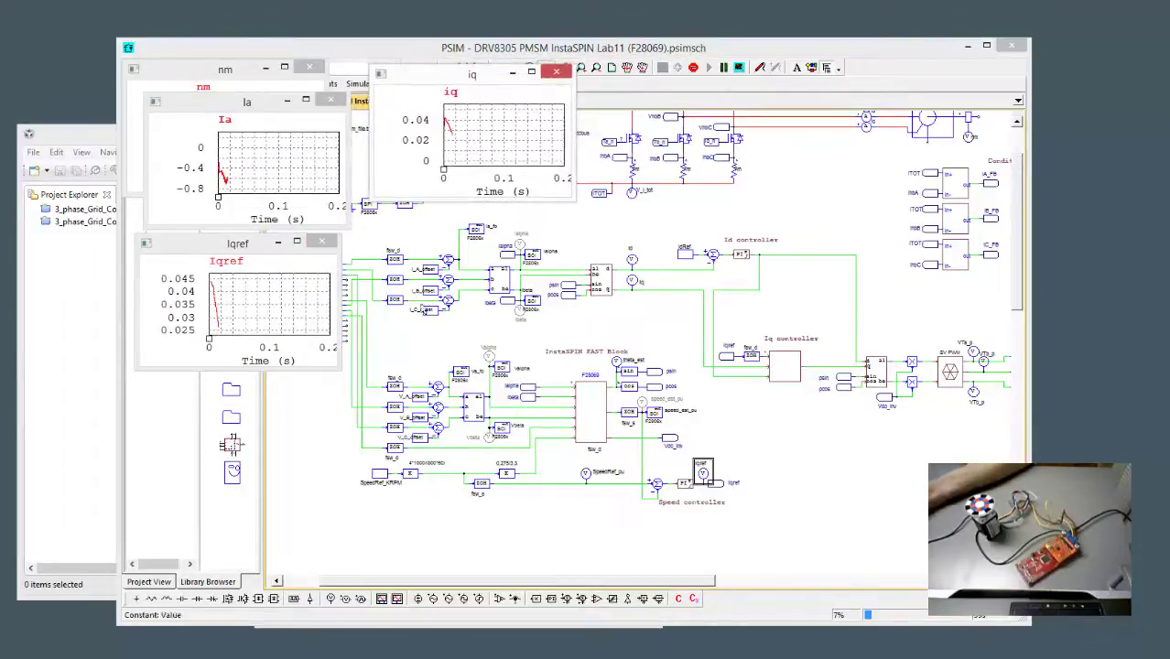
left_click_drag(244, 104, 255, 367)
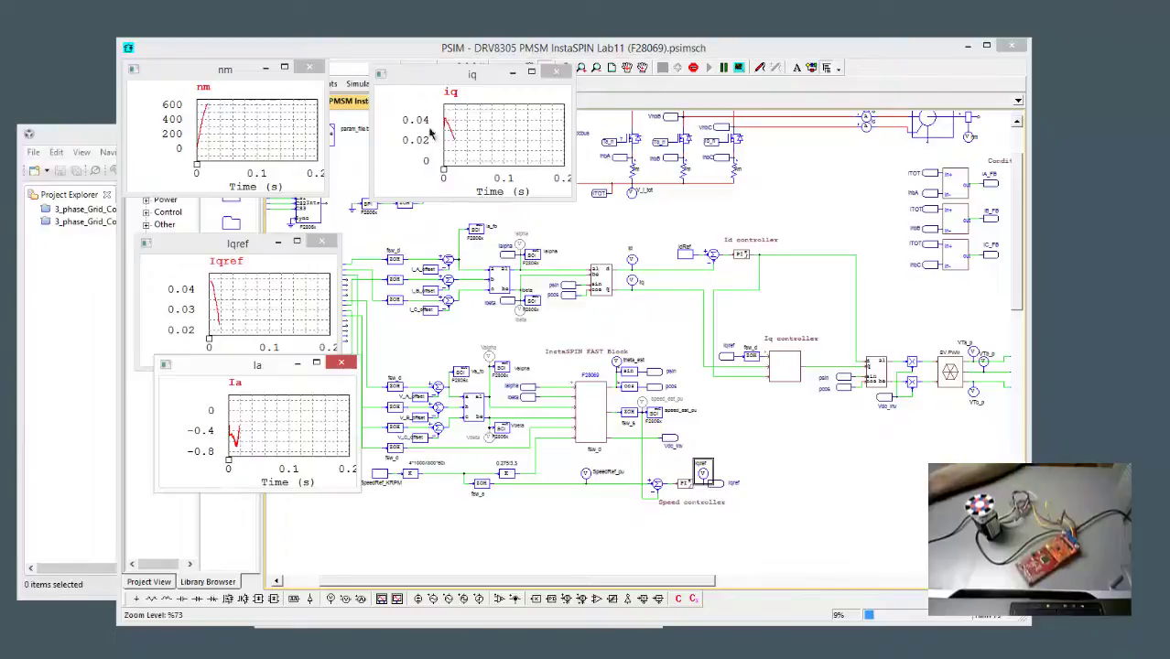
left_click(693, 68)
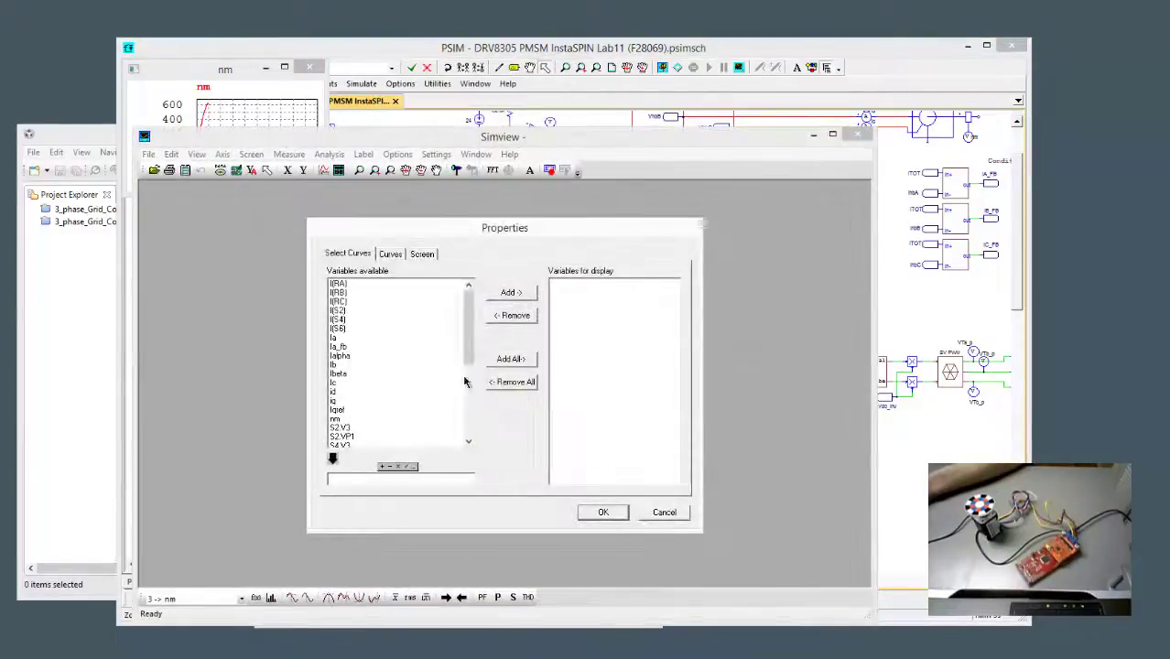
- Close Simview and the nm, Iqref and Ia graph windows
left_click(664, 512)
left_click(856, 136)
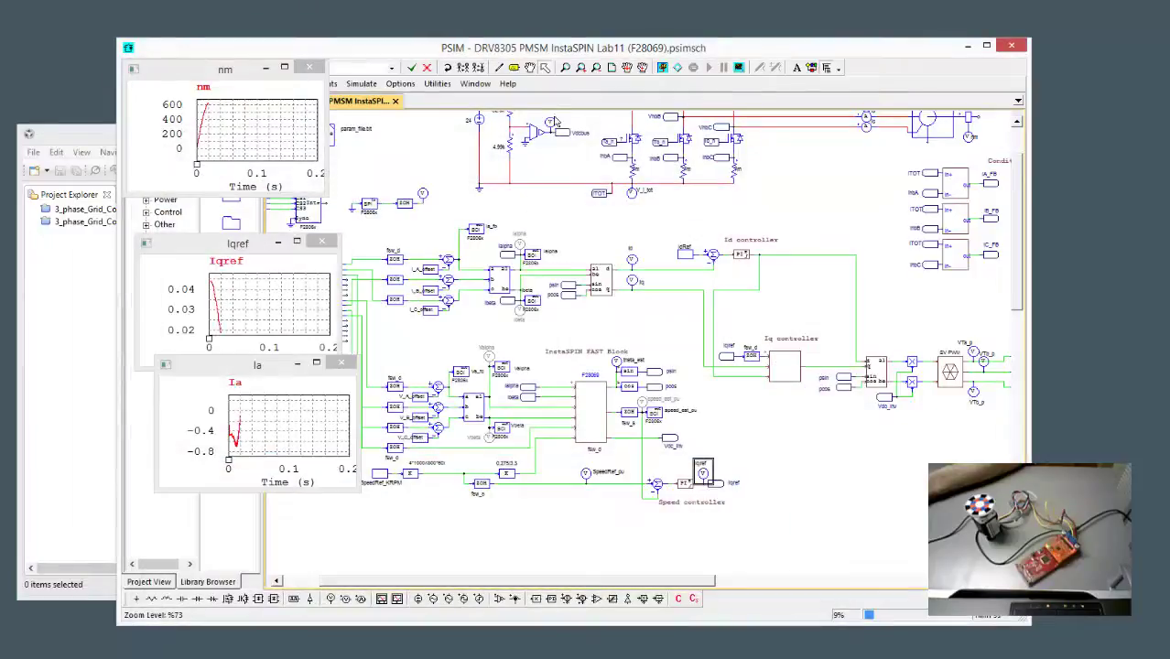
left_click(308, 67)
left_click(321, 241)
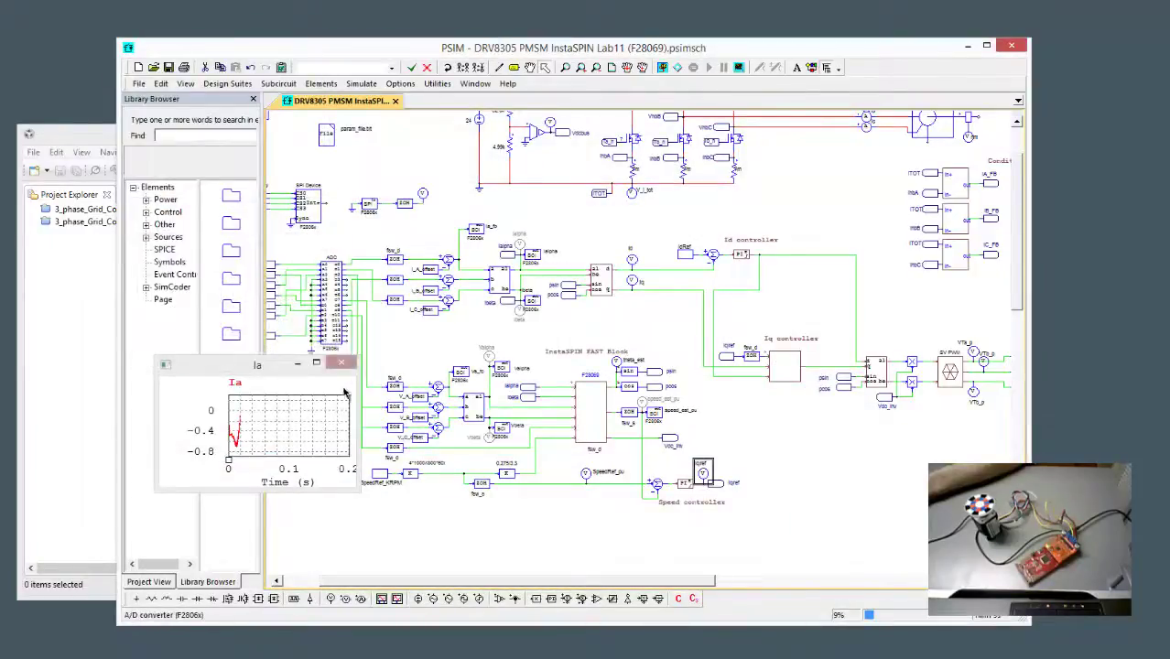
left_click(343, 365)
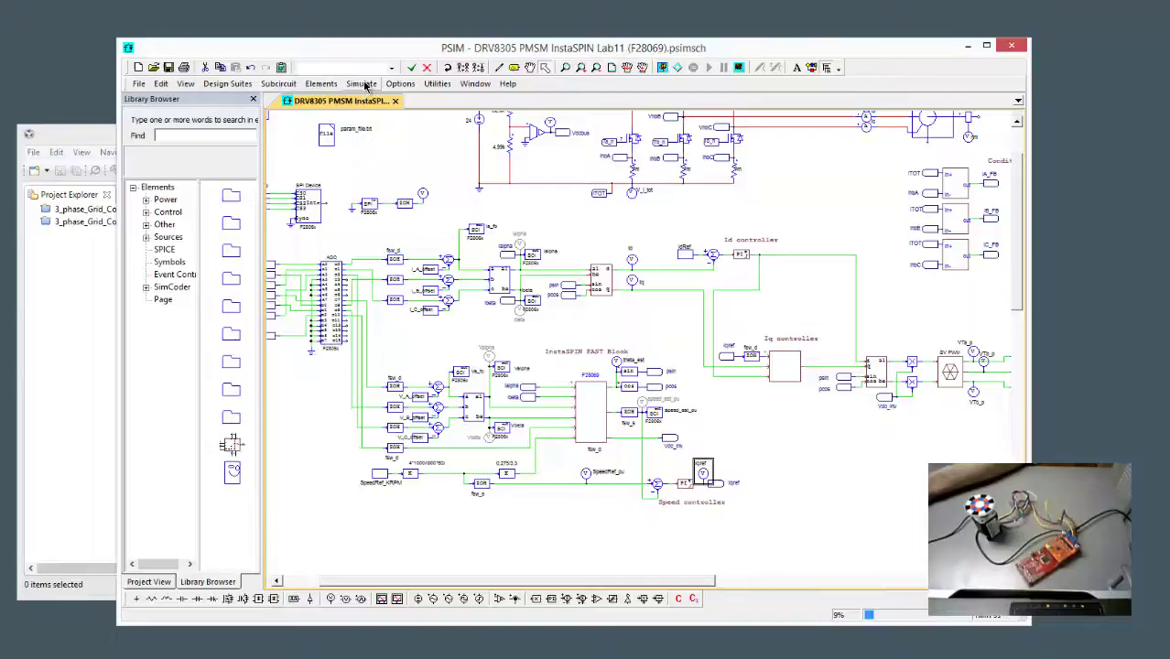
- Generate C code from the schematic and scroll through its #define parameters such as Rs, POLES and Kp_d
left_click(364, 84)
left_click(418, 370)
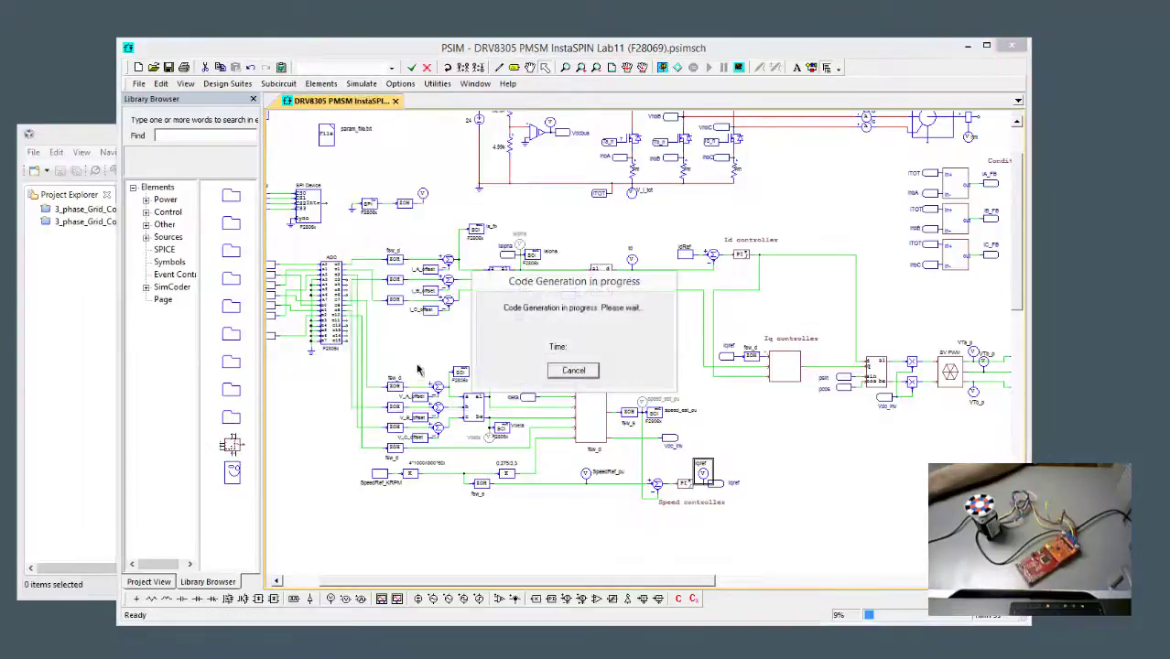
scroll(547, 322, "down", 15)
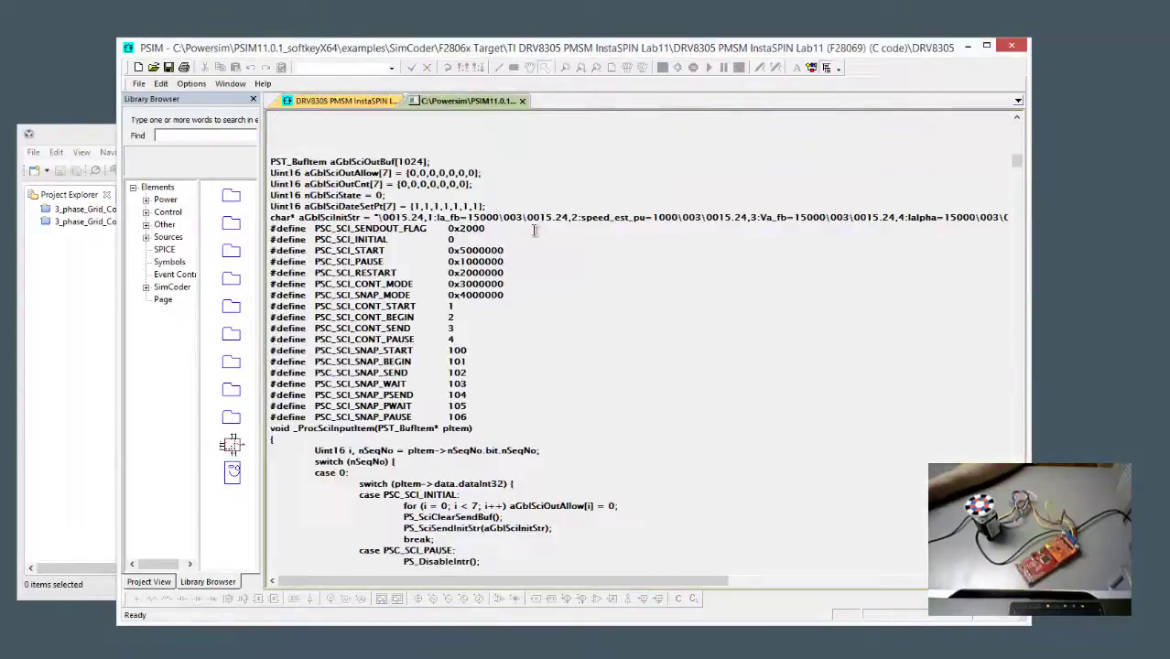
scroll(535, 230, "down", 20)
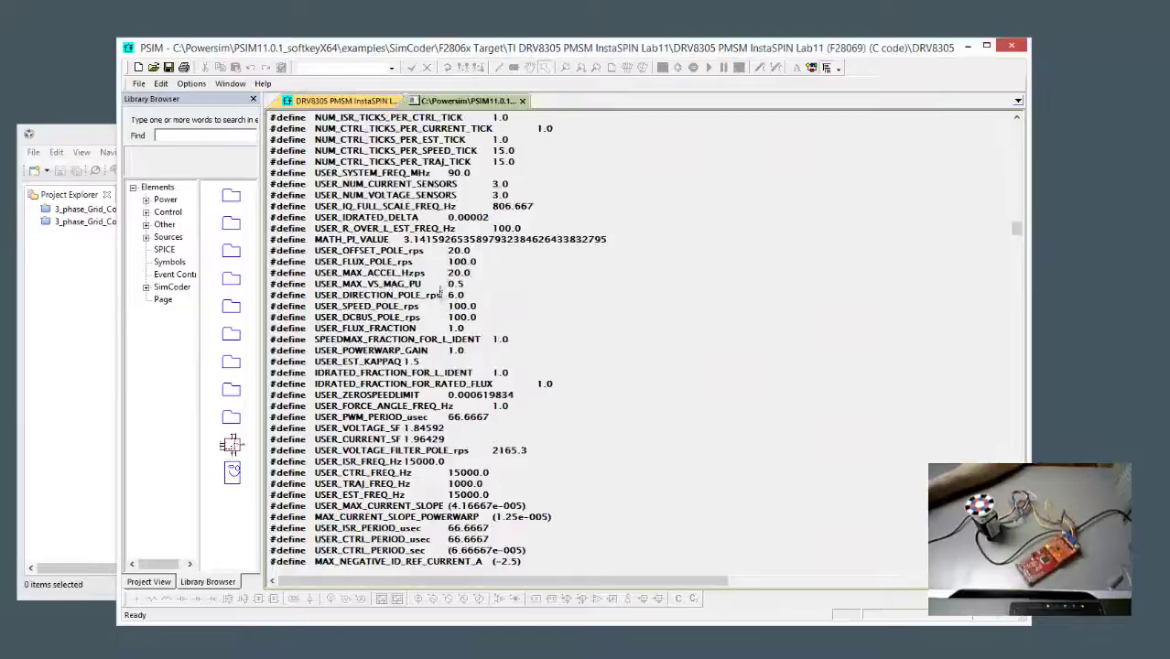
scroll(442, 282, "down", 9)
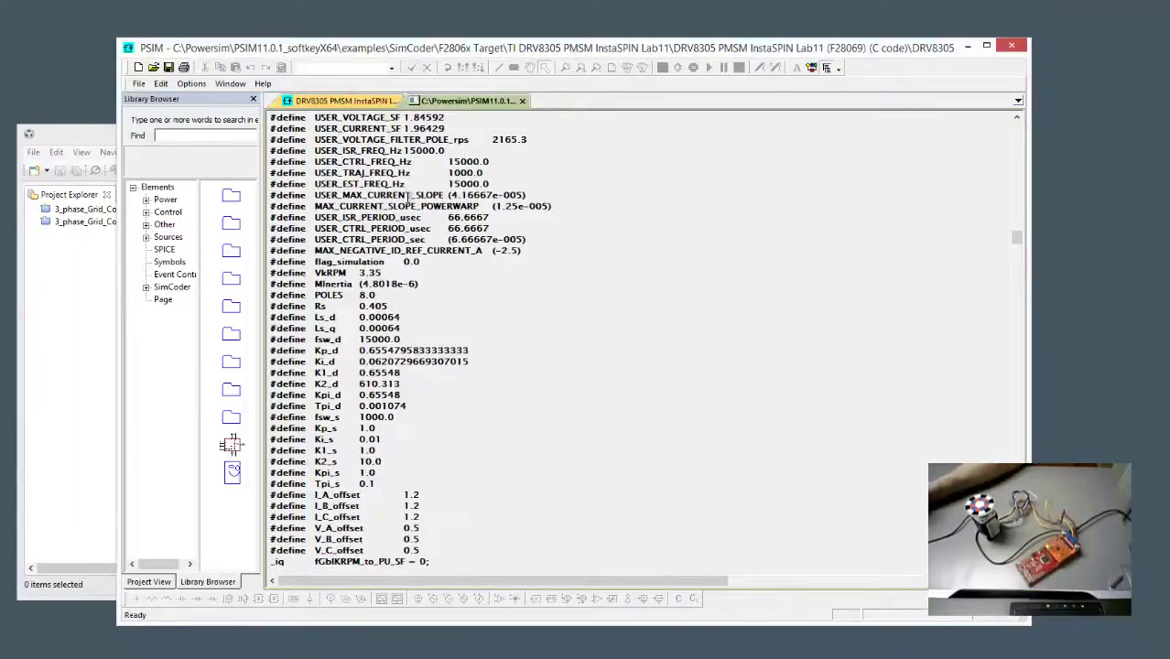
left_click(139, 83)
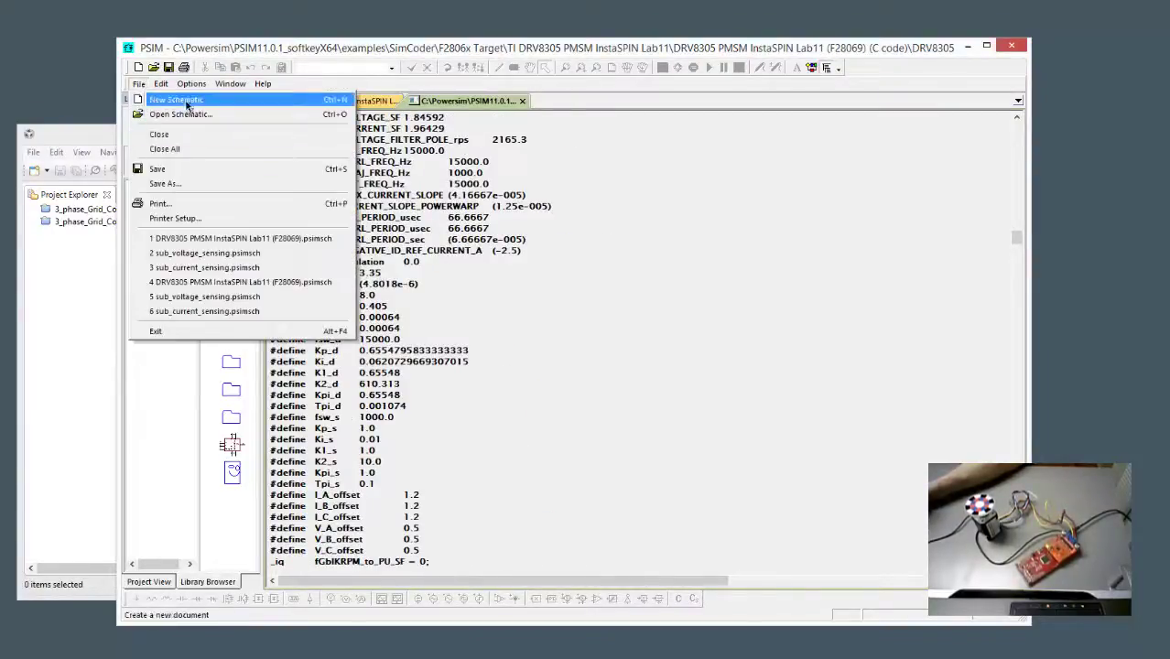
left_click(629, 204)
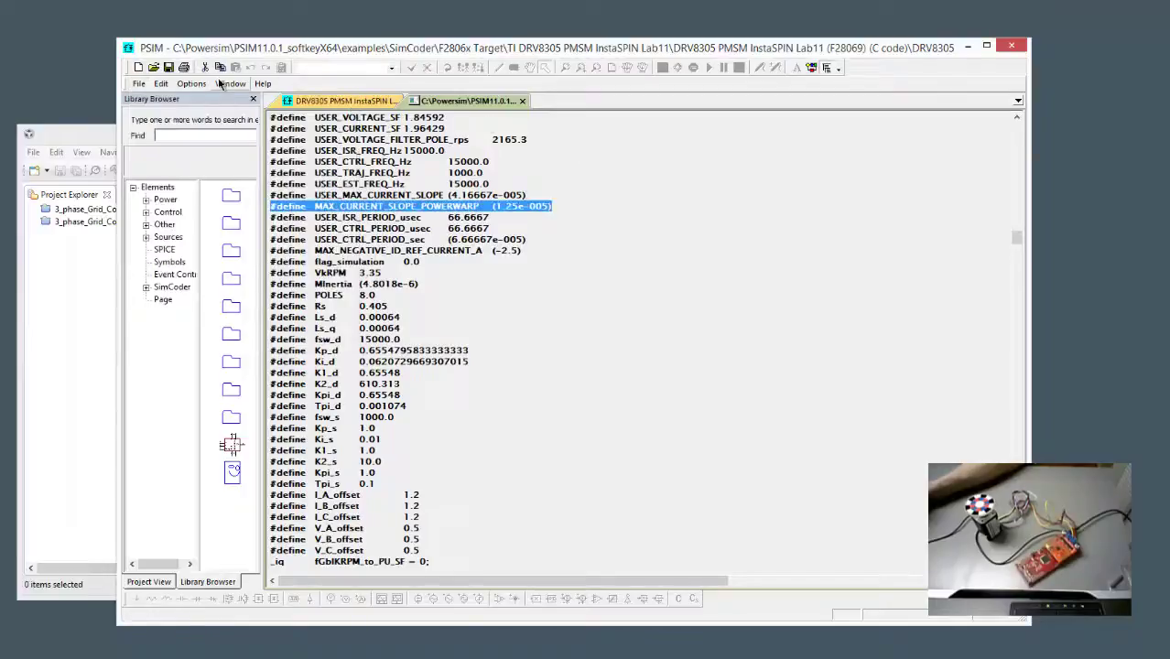
- Return to the Lab11 schematic tab and browse the Utilities and Simulate menus
left_click(334, 102)
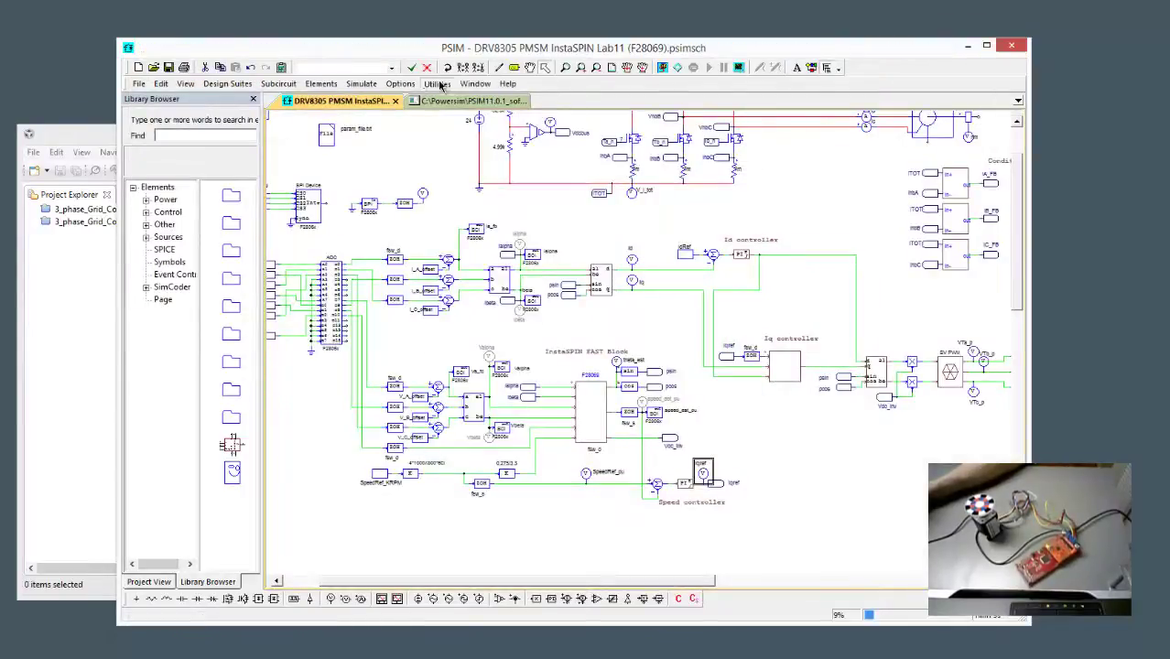
left_click(437, 83)
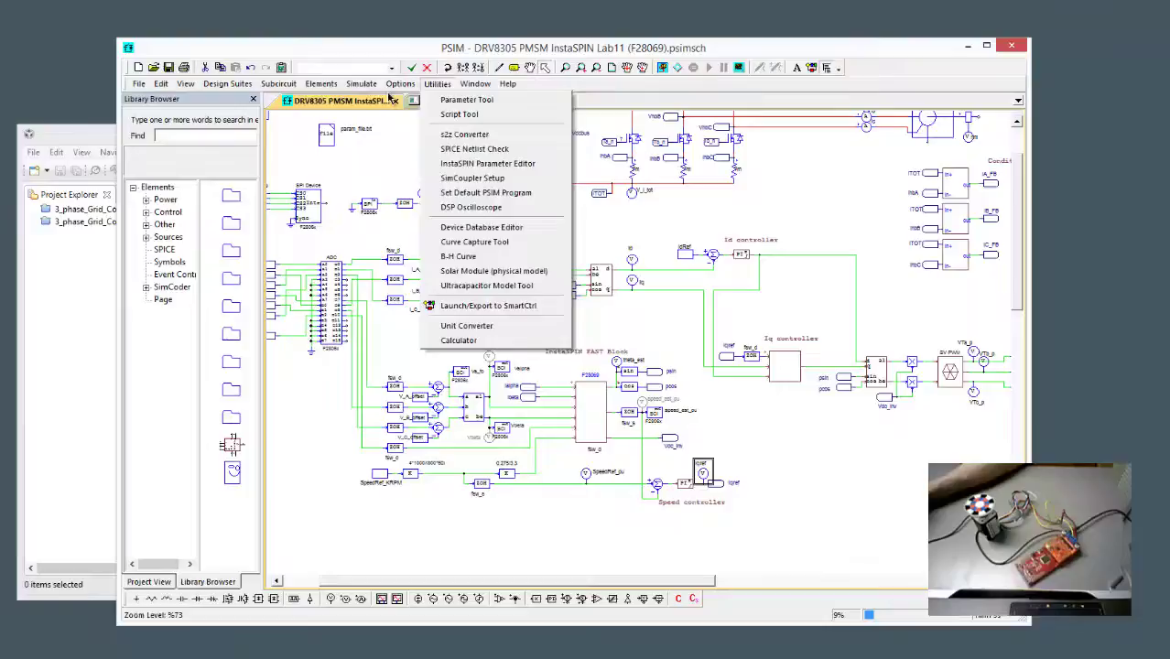
mouse_move(362, 83)
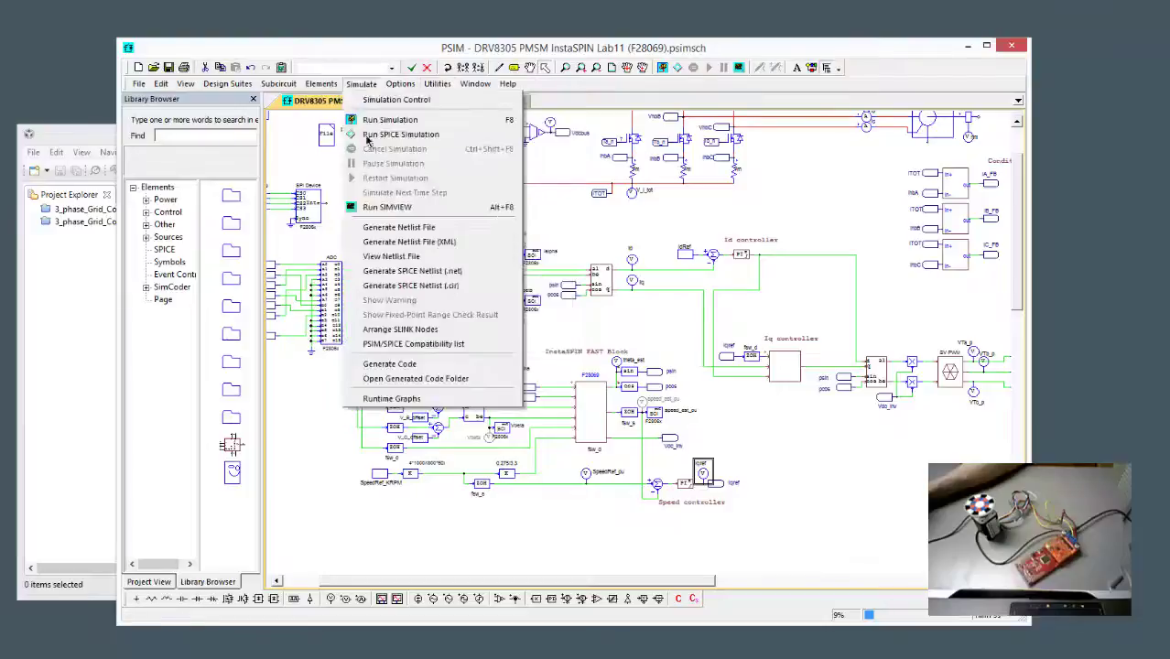
- Open the generated Lab11 (F28069) (C code) folder in File Explorer, then switch to Code Composer Studio
left_click(501, 379)
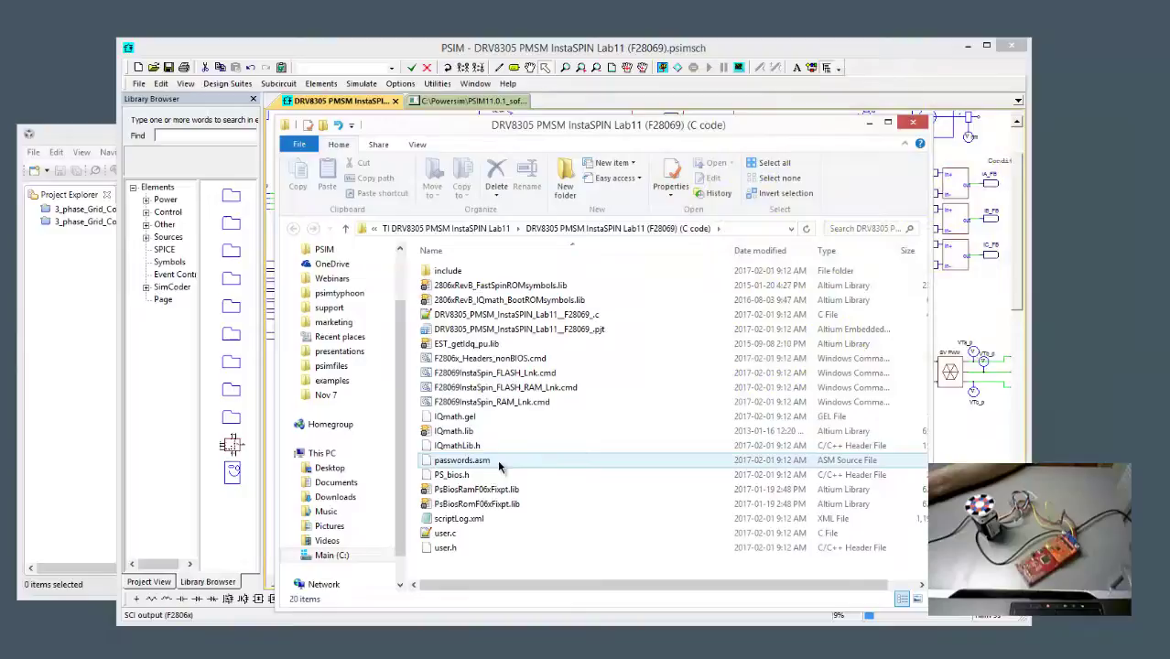
left_click(112, 138)
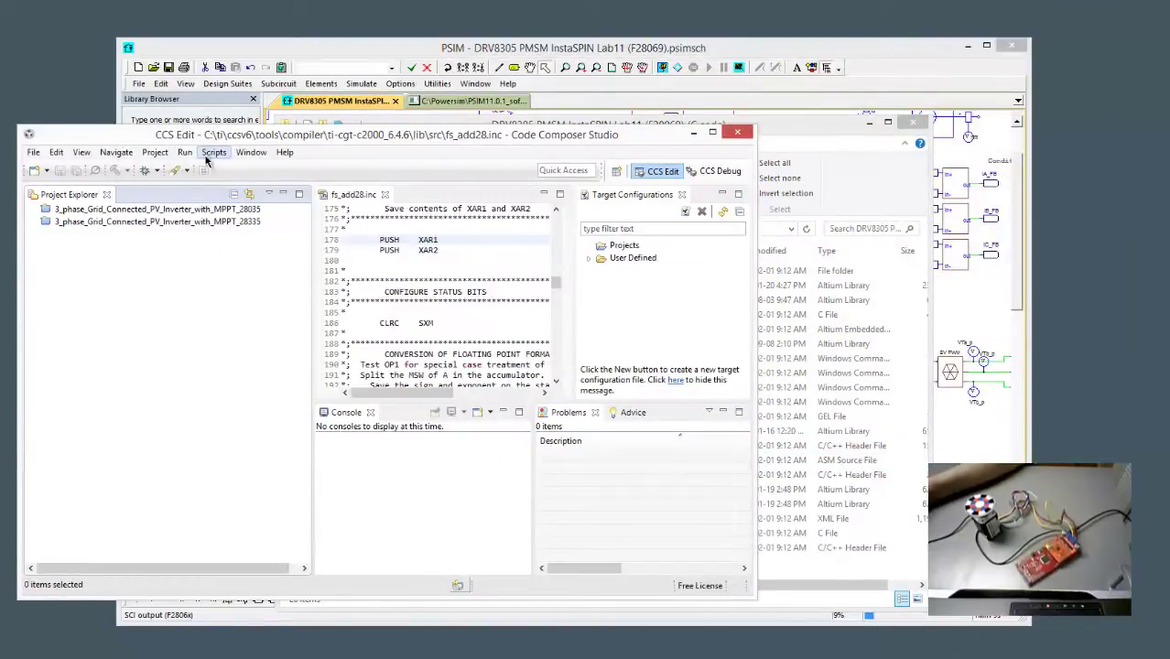
- Import the legacy Lab11 .pjt project from the generated C code folder, accepting the warning
left_click(156, 153)
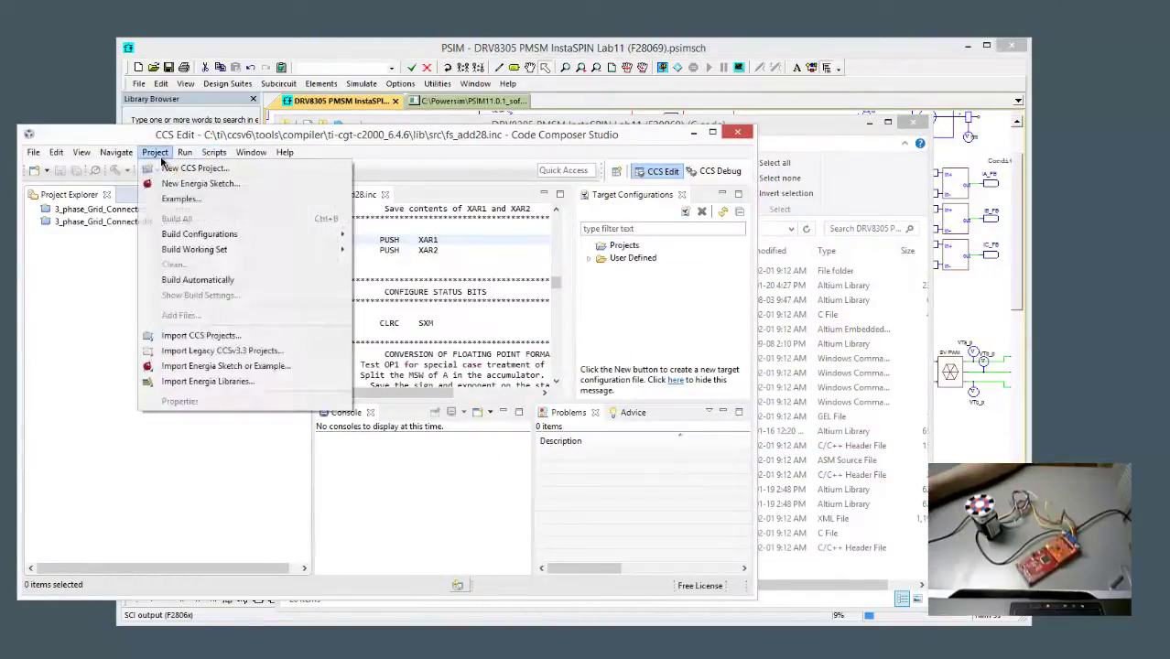
left_click(300, 352)
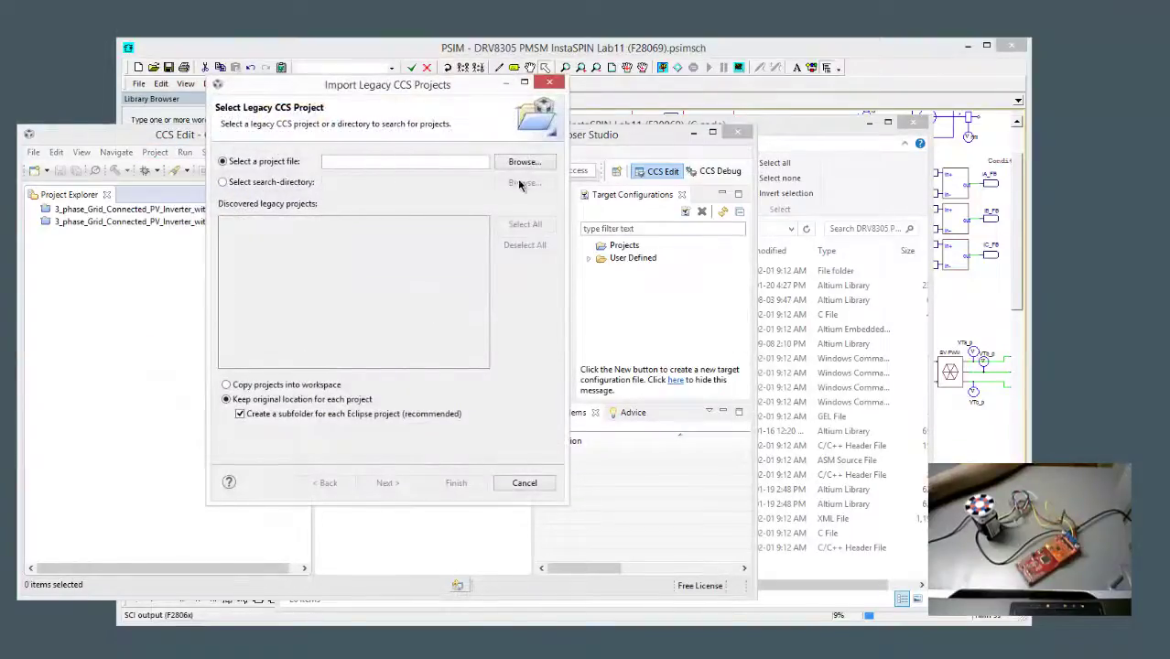
left_click(524, 161)
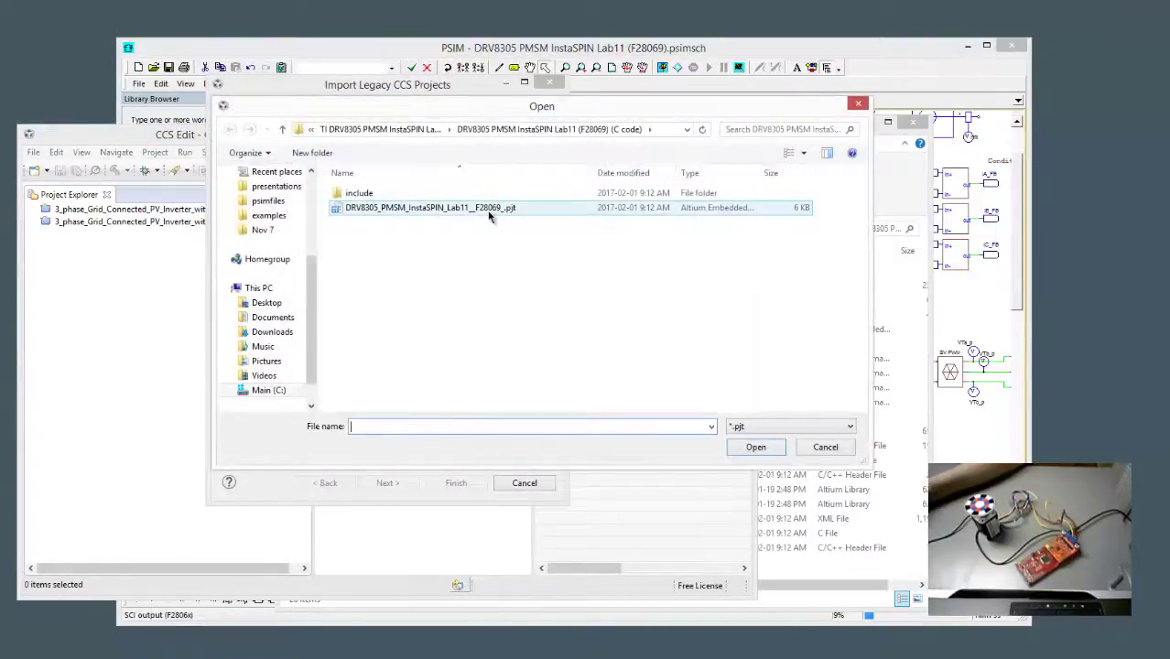
left_click(379, 129)
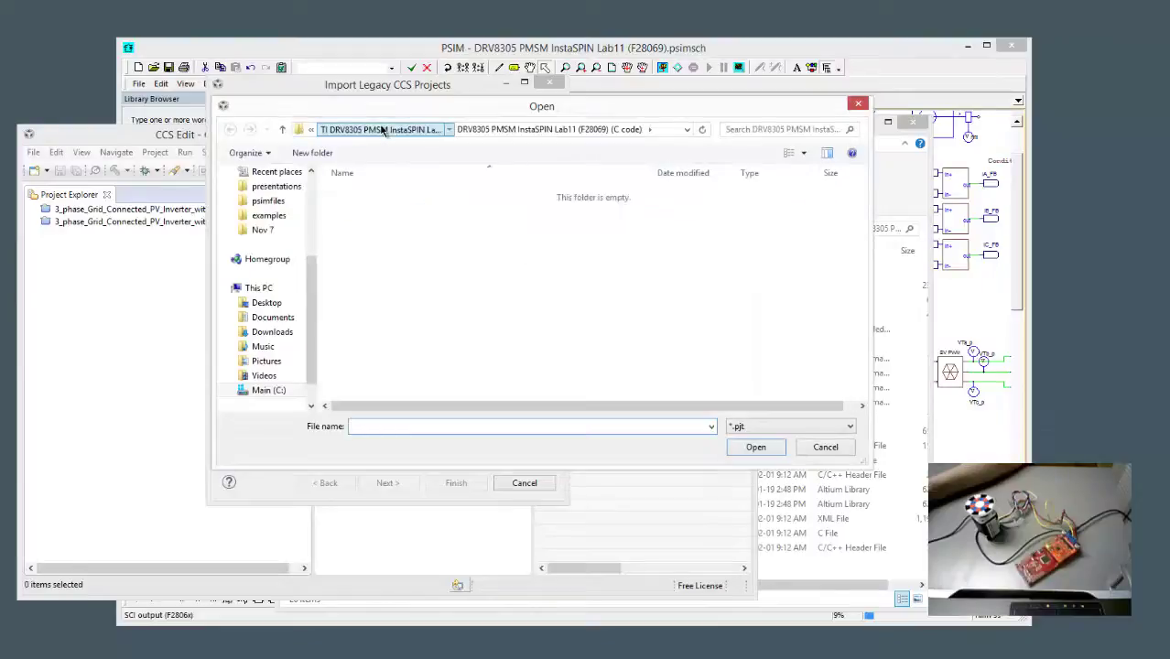
left_click(502, 195)
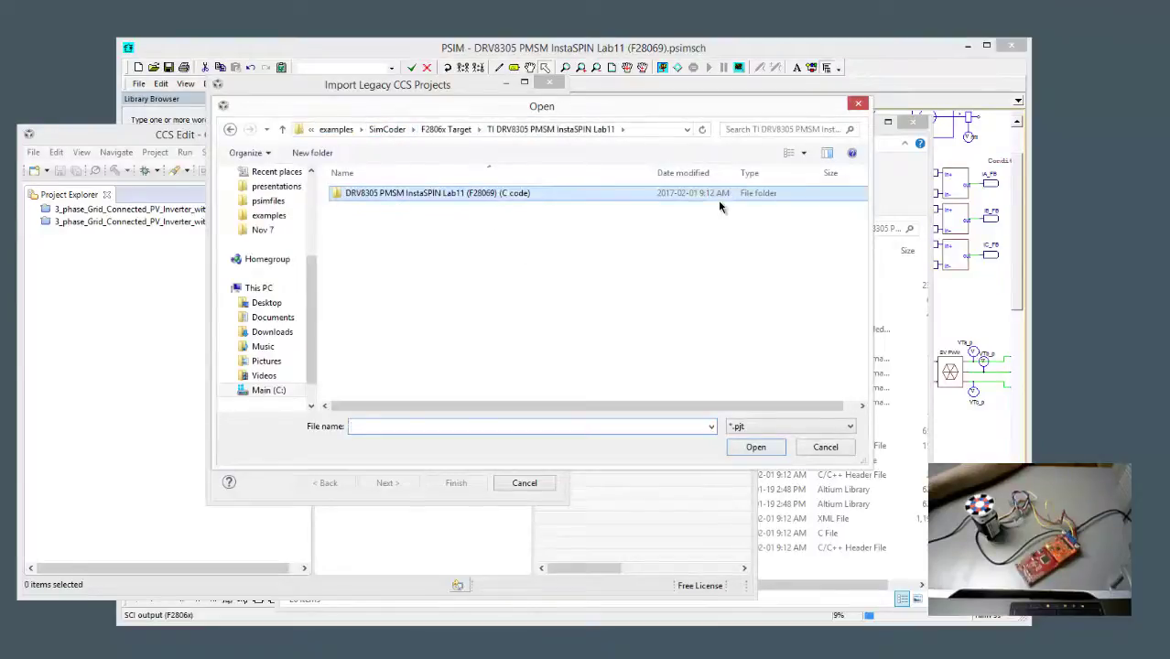
double_click(505, 194)
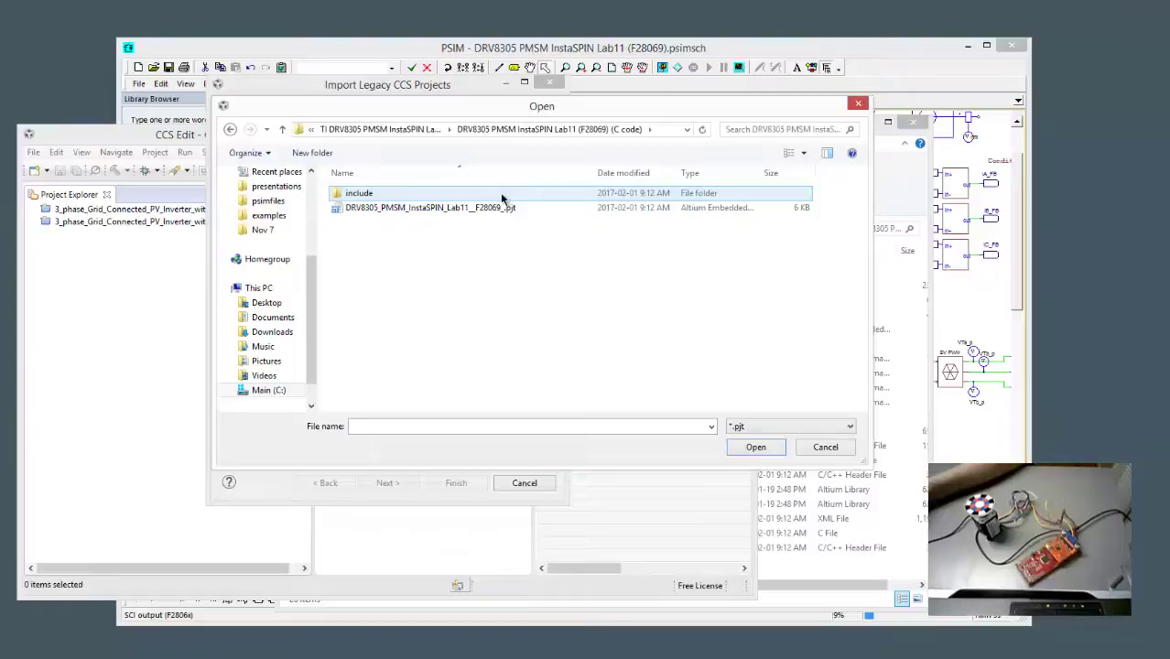
left_click(504, 208)
left_click(756, 447)
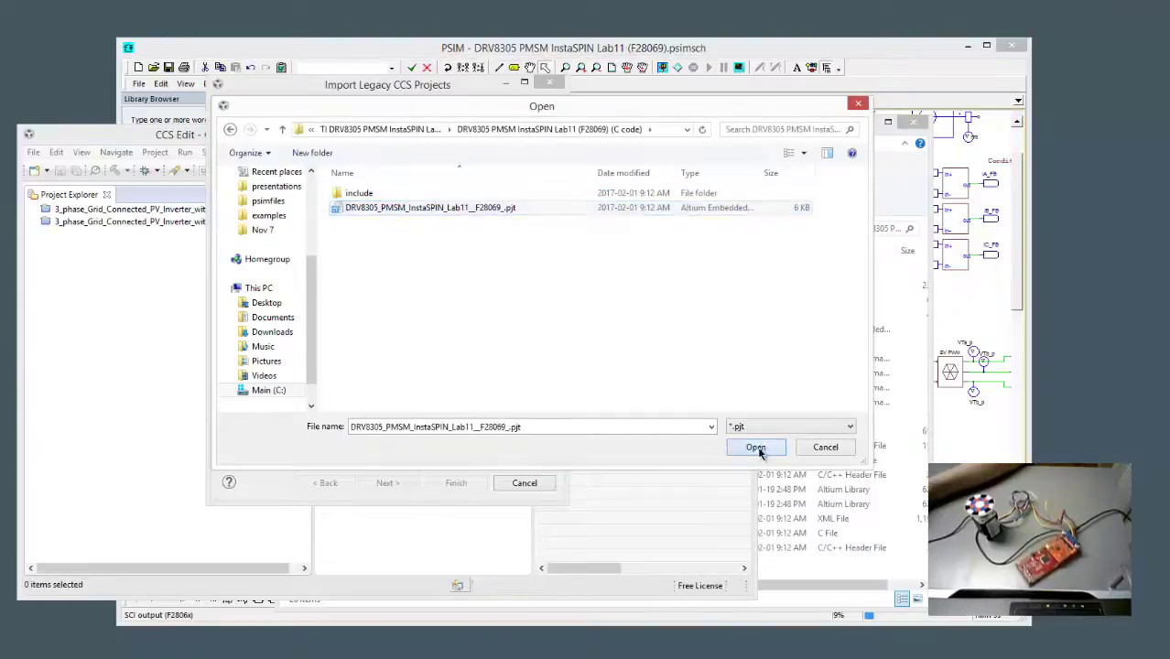
left_click(386, 483)
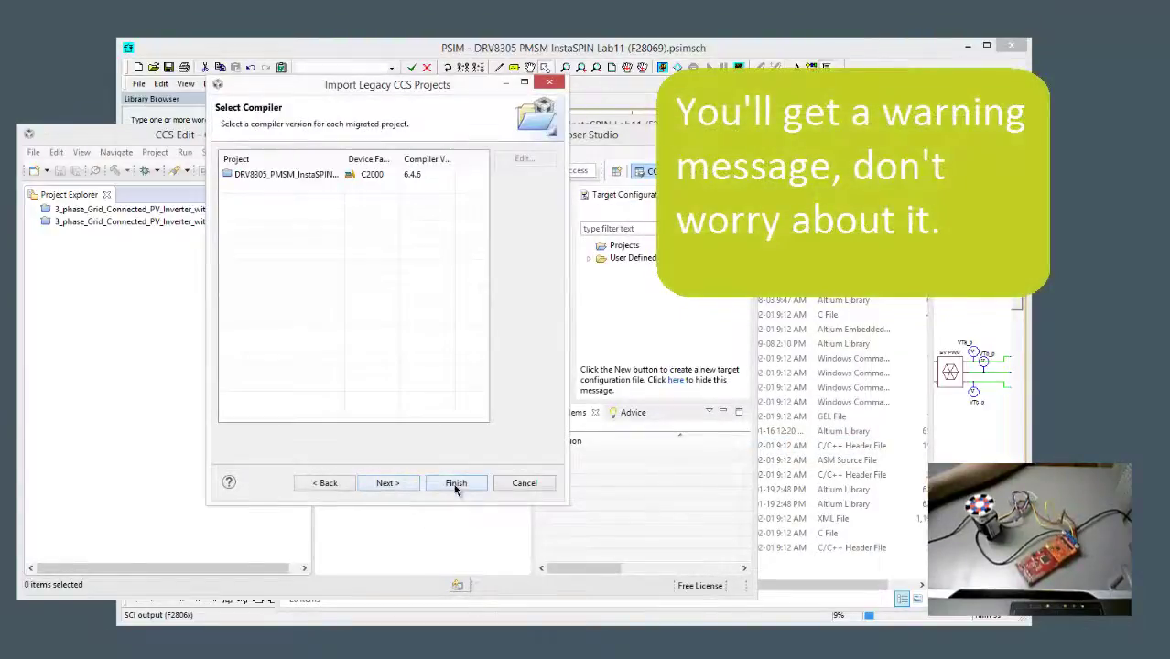
left_click(455, 485)
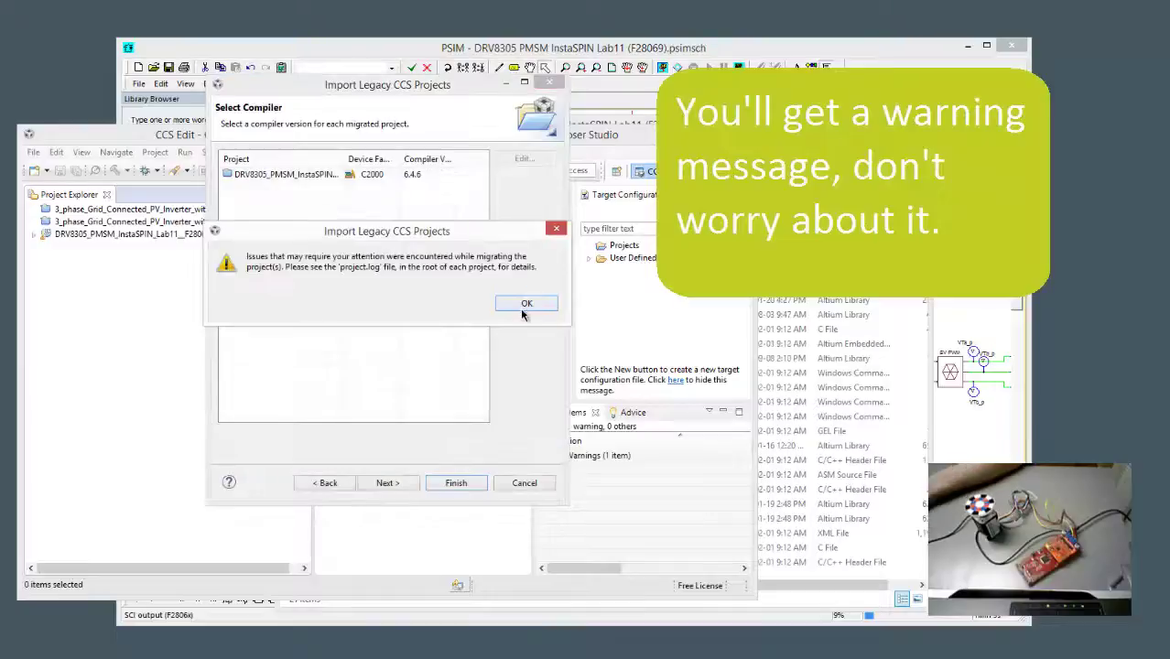
left_click(526, 305)
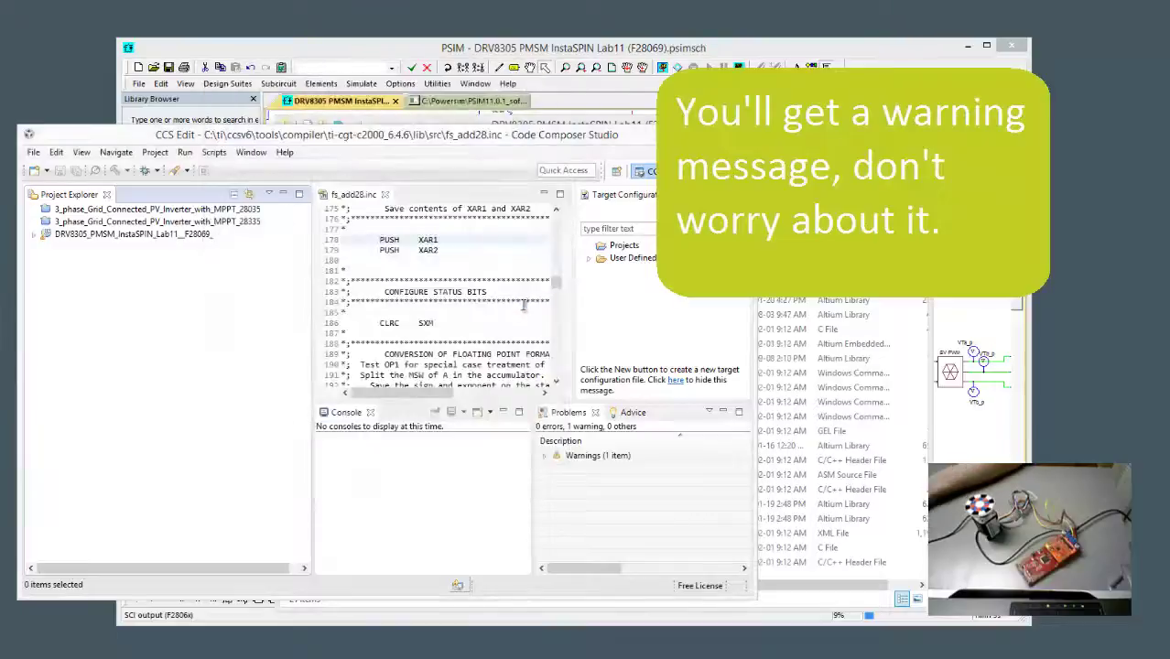
- Close fs_add28.inc and open DRV8305_PMSM_InstaSPIN_Lab11__F28069_.c to check its February 01, 2017 date
left_click(387, 195)
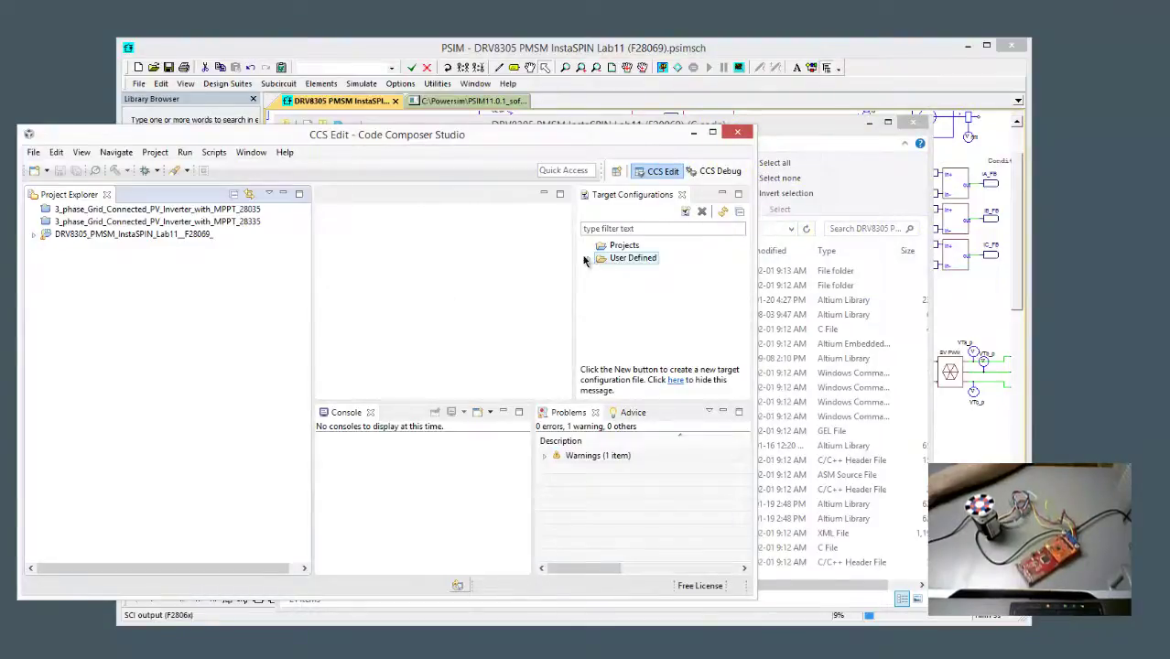
left_click(34, 234)
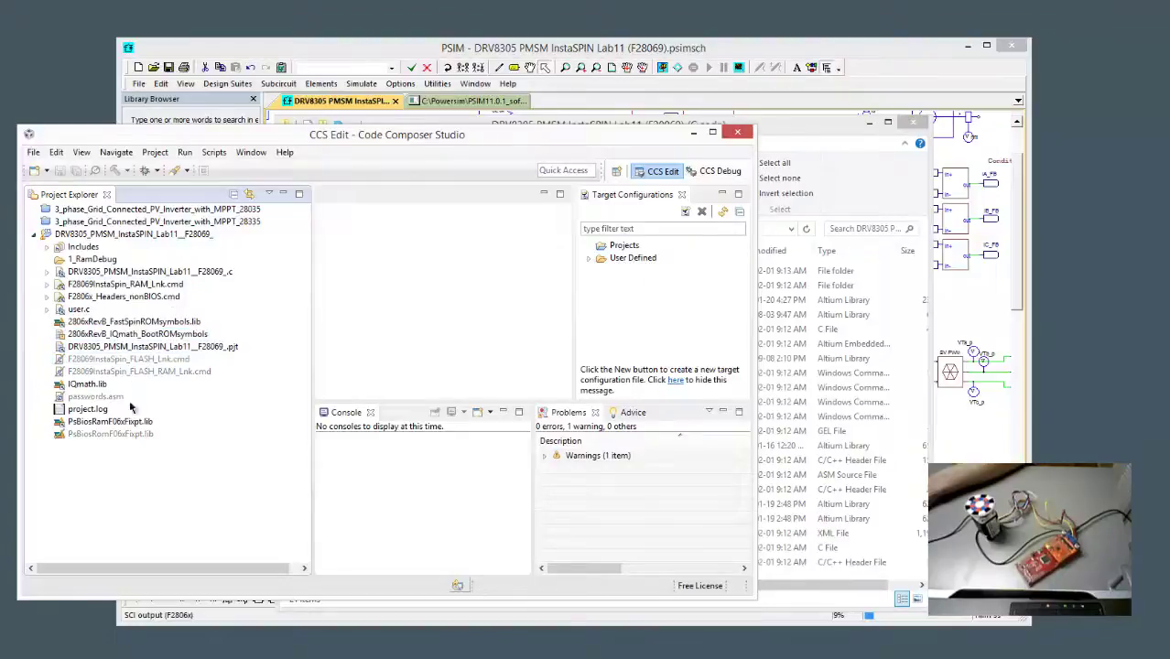
left_click(147, 271)
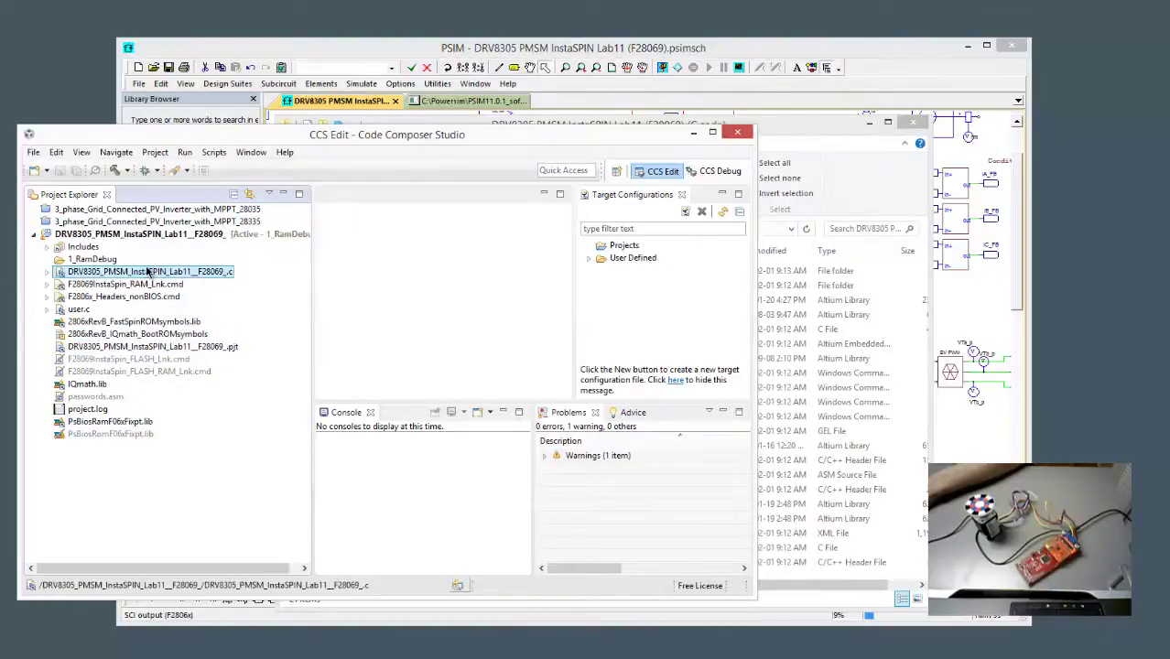
double_click(140, 272)
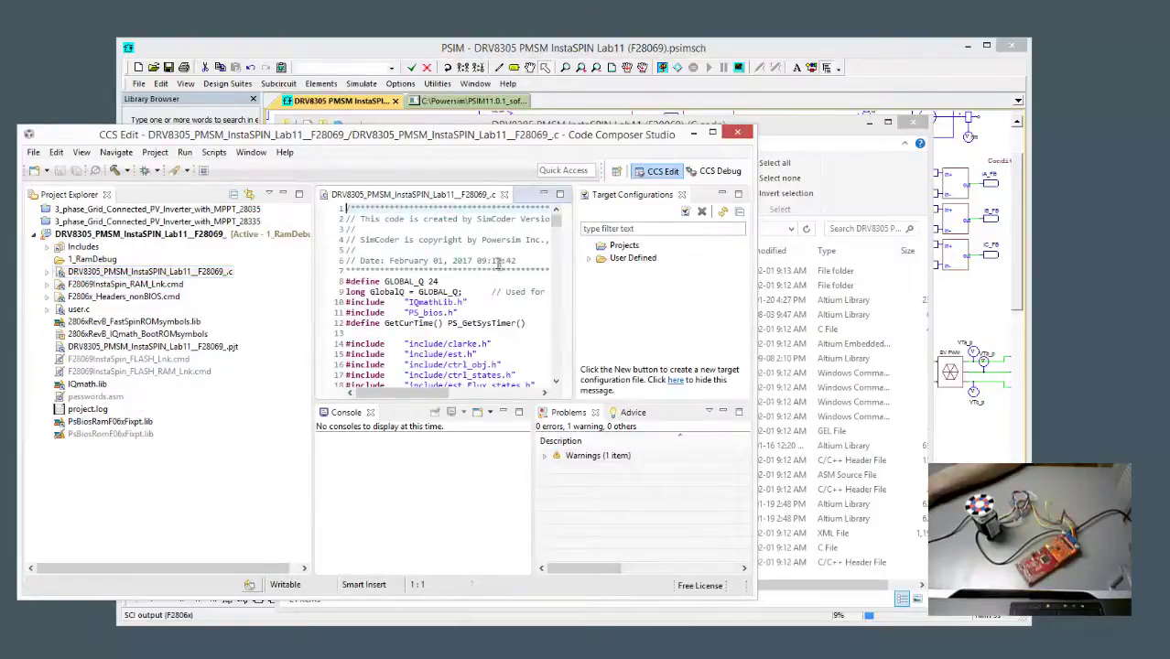
left_click(525, 260)
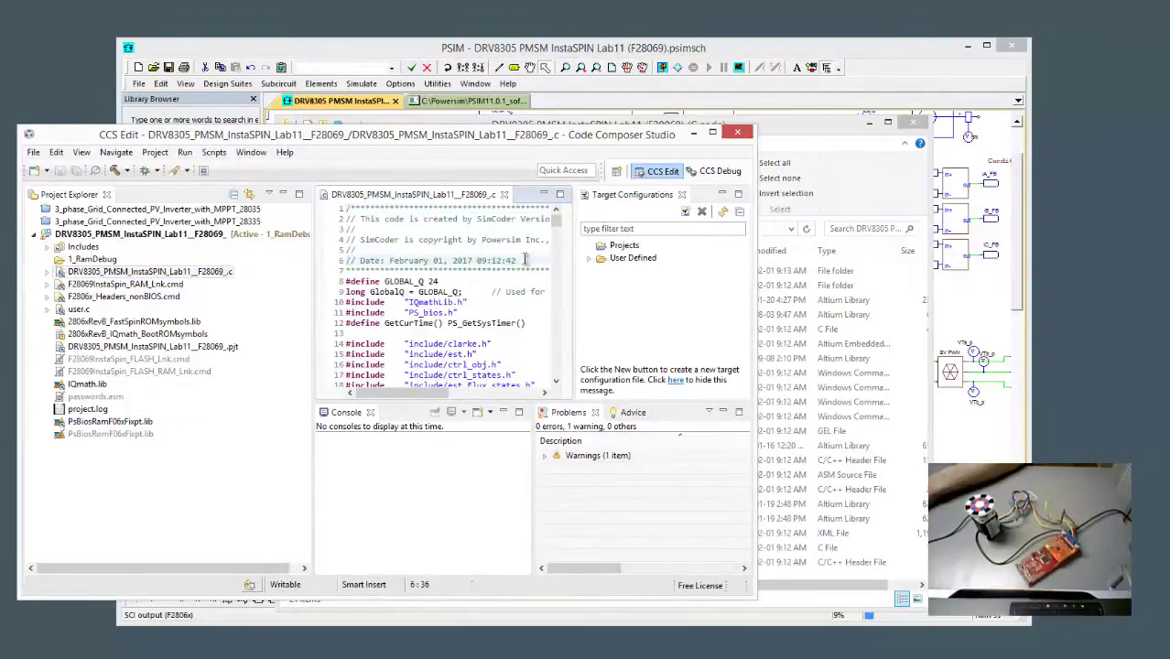
- Regenerate the C code in PSIM and confirm the 09:14:03 timestamp in Code Composer Studio
left_click(575, 106)
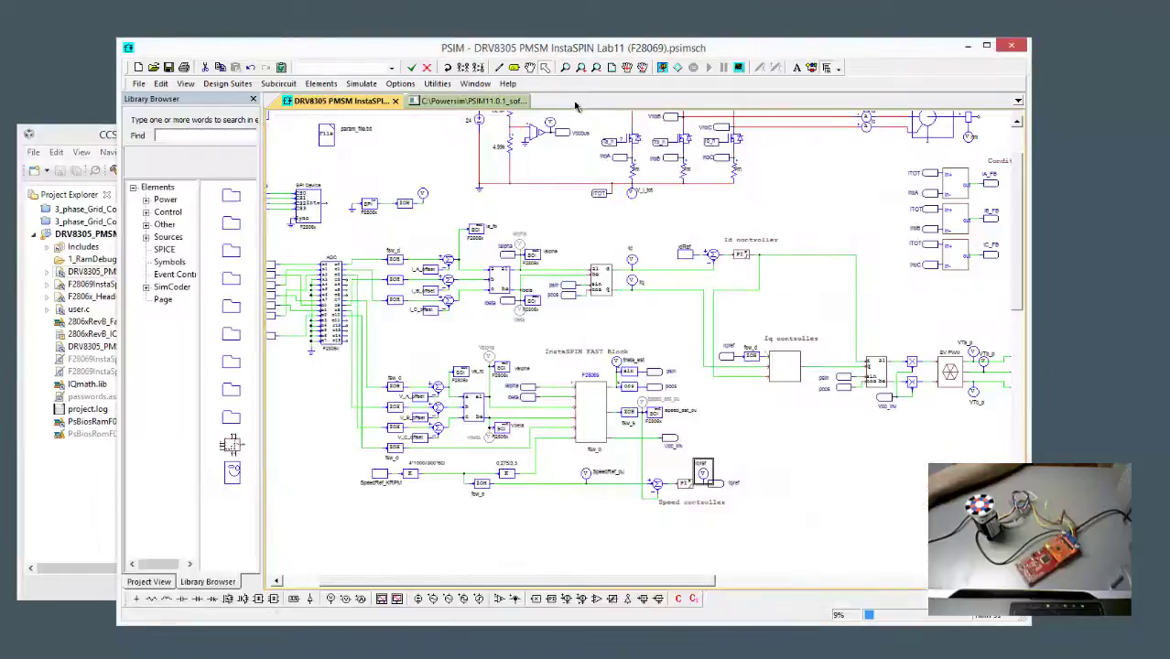
left_click(361, 84)
left_click(399, 363)
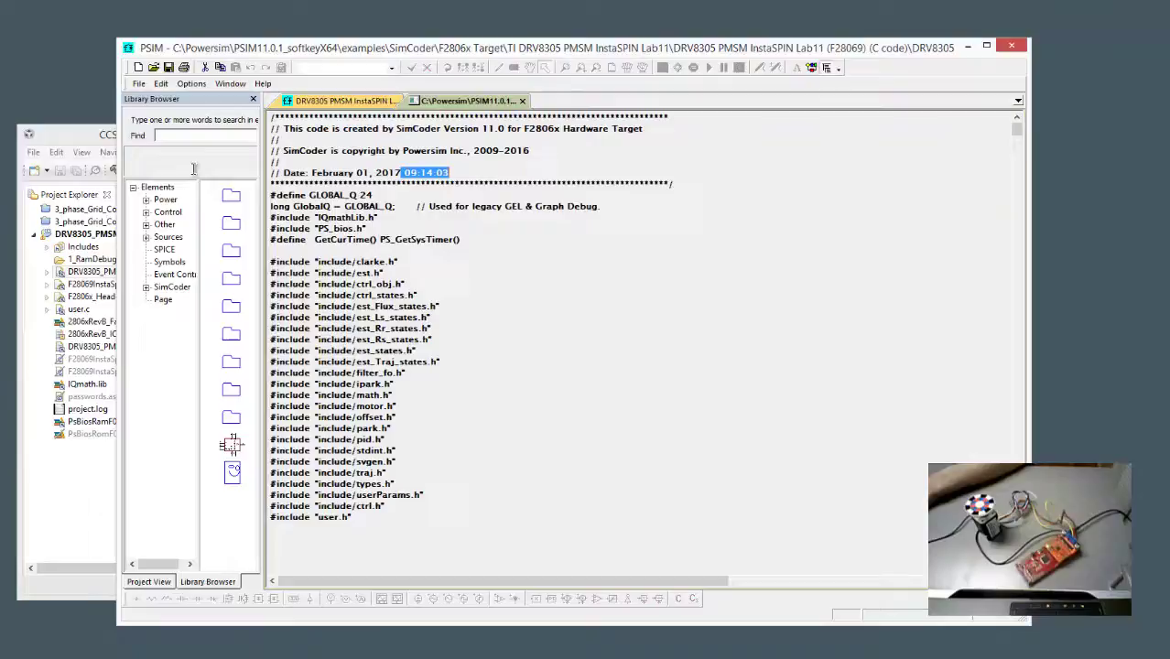
left_click(96, 130)
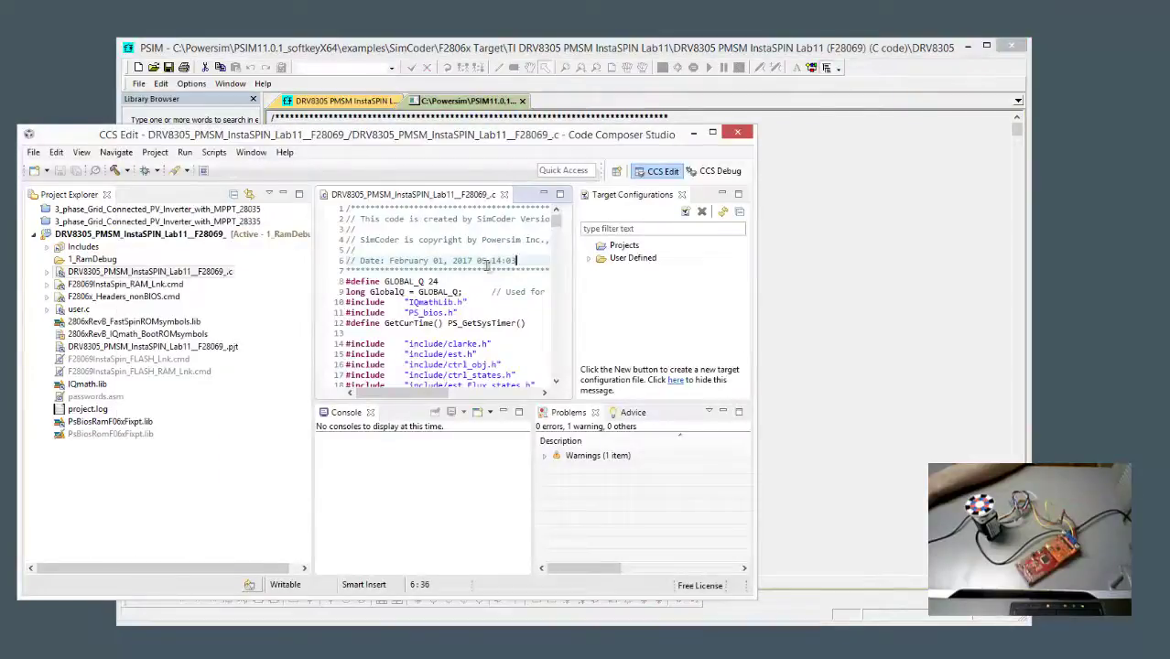
- Expand User Defined target configurations to list the .ccxml files, with f28069_100v2.ccxml as default
left_click(591, 259)
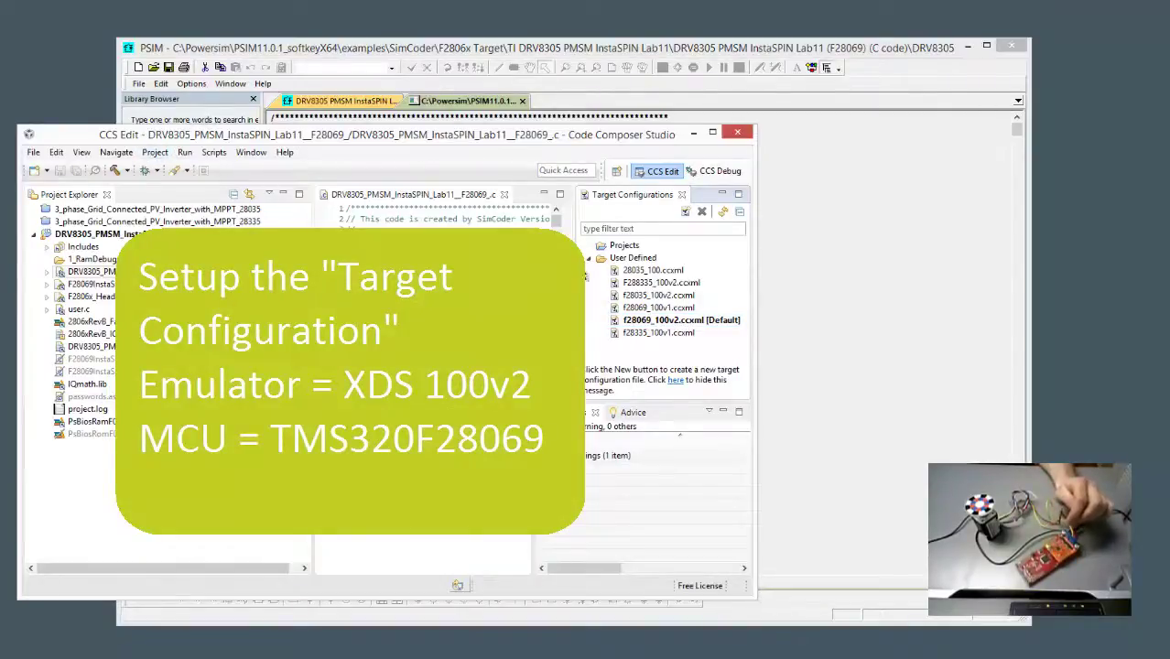
left_click(82, 153)
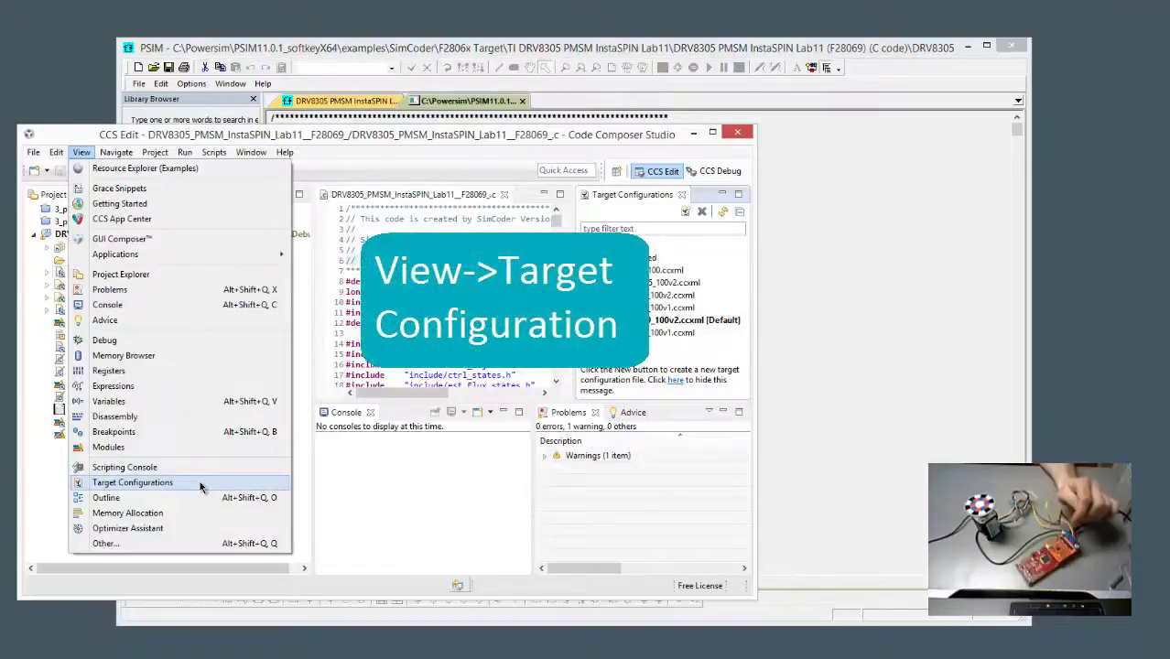
left_click(733, 270)
- Create a trial target configuration test.ccxml and review its XDS100v2 / TMS320F28069 settings
left_click(687, 213)
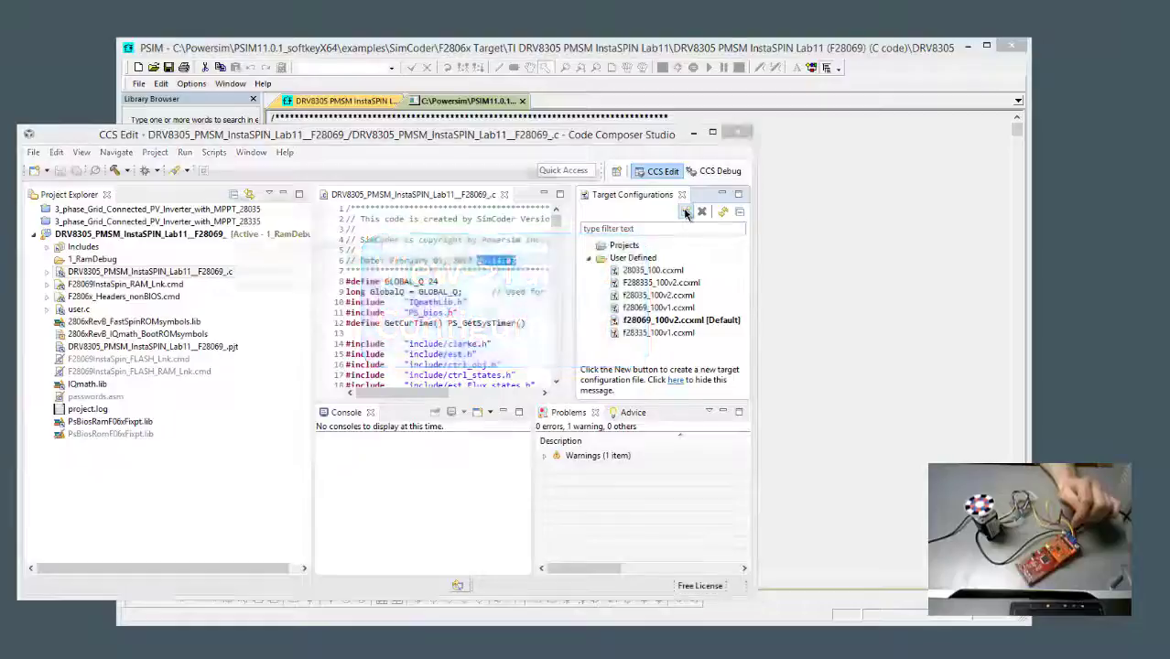
type("test")
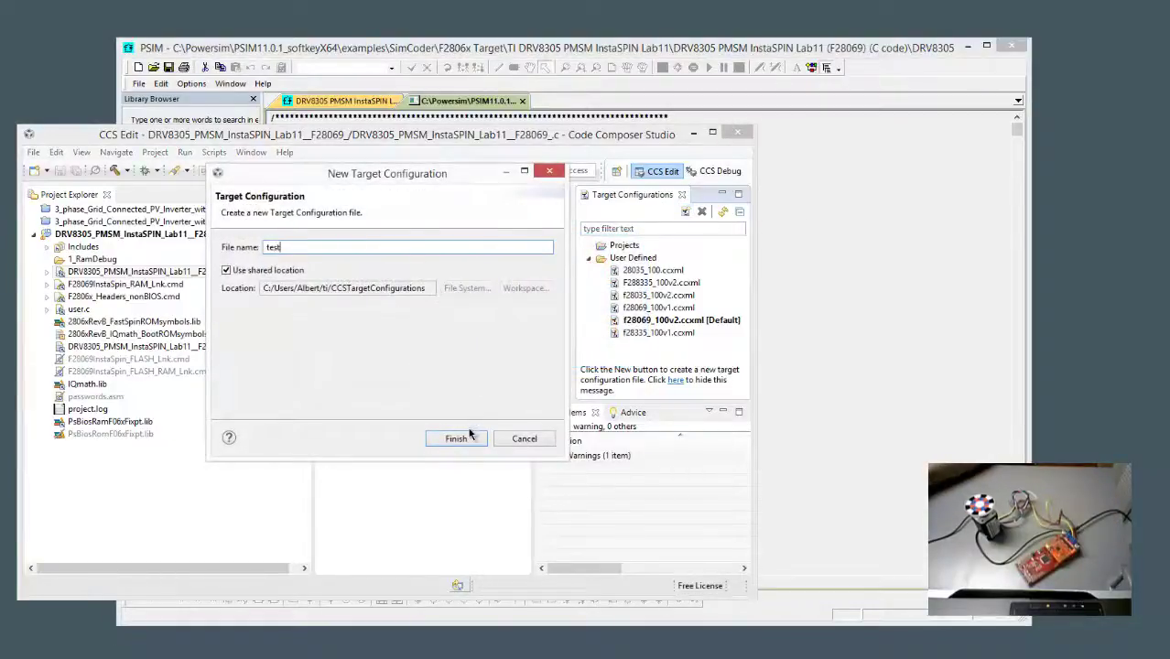
left_click(465, 436)
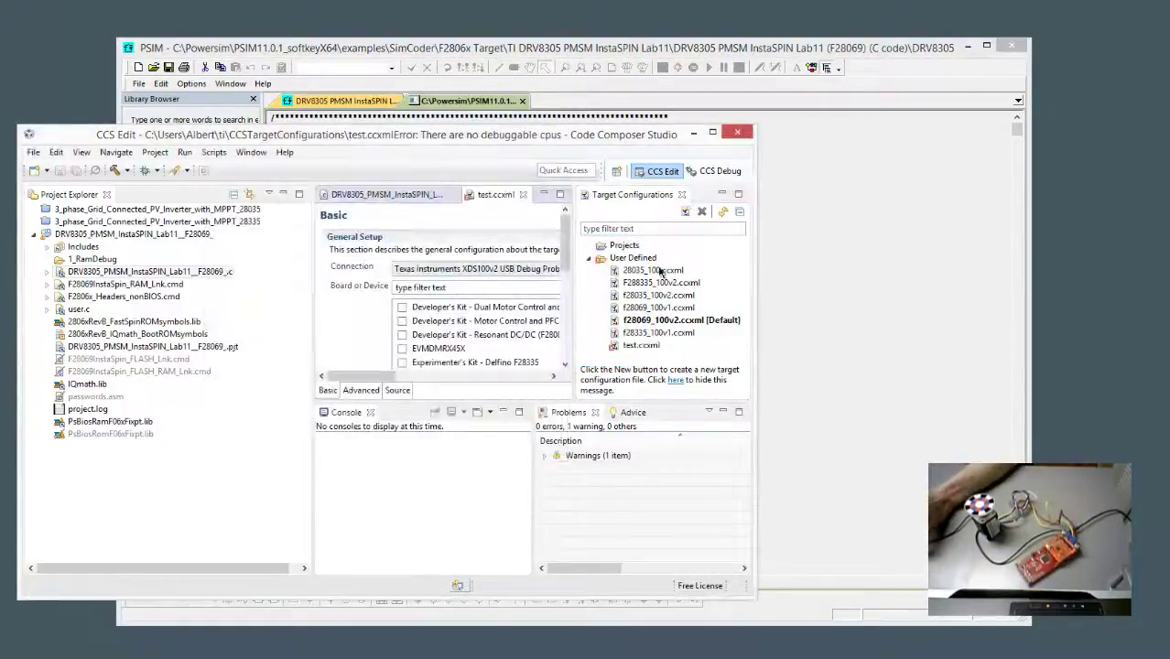
double_click(642, 346)
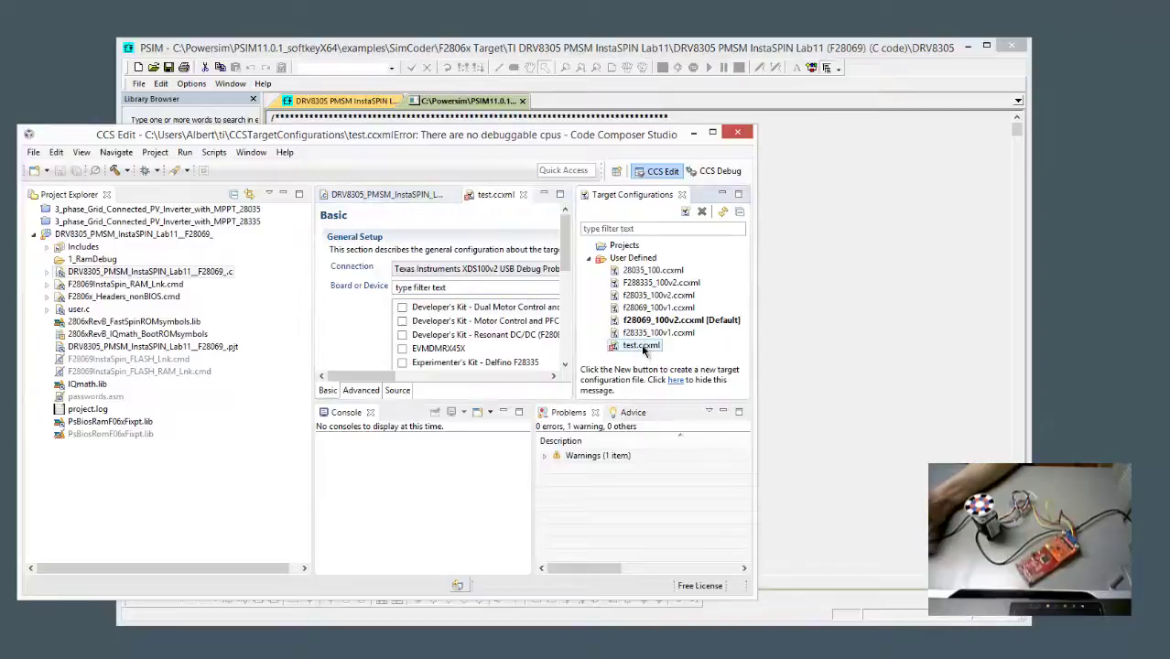
double_click(495, 194)
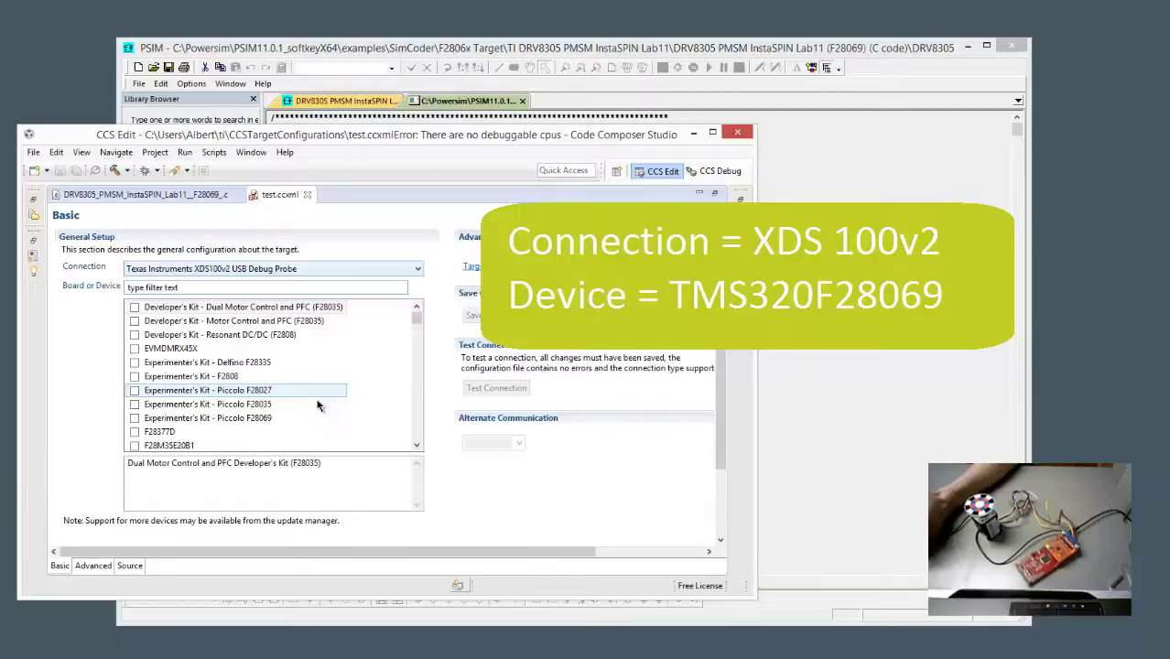
left_click_drag(417, 317, 419, 395)
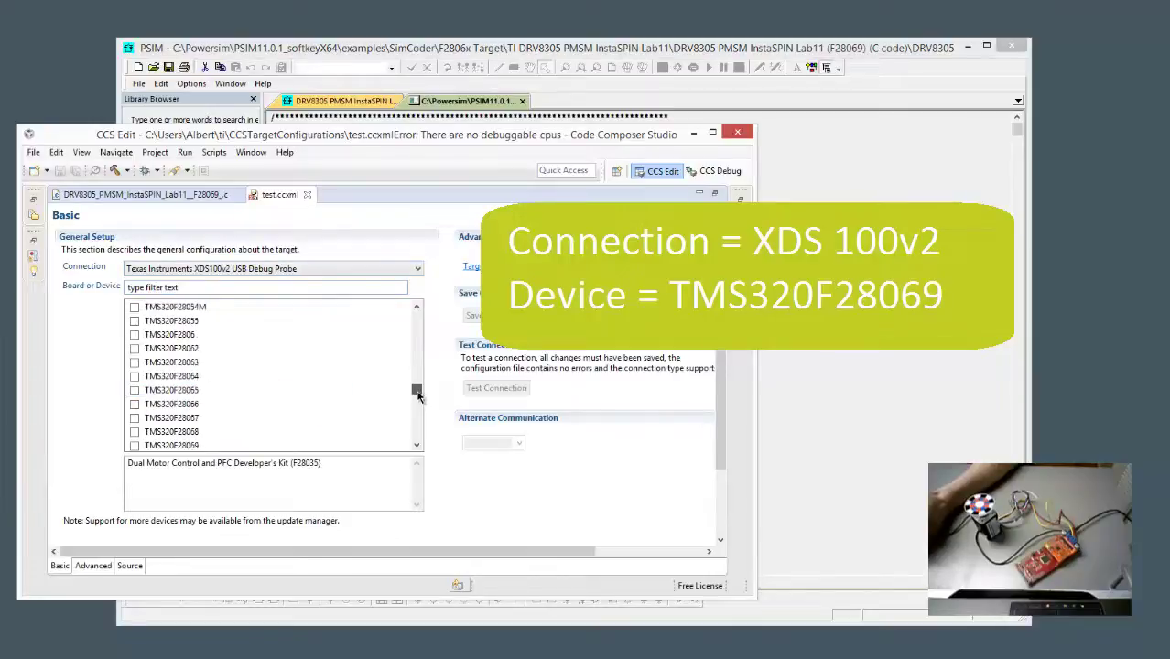
left_click_drag(348, 404, 272, 387)
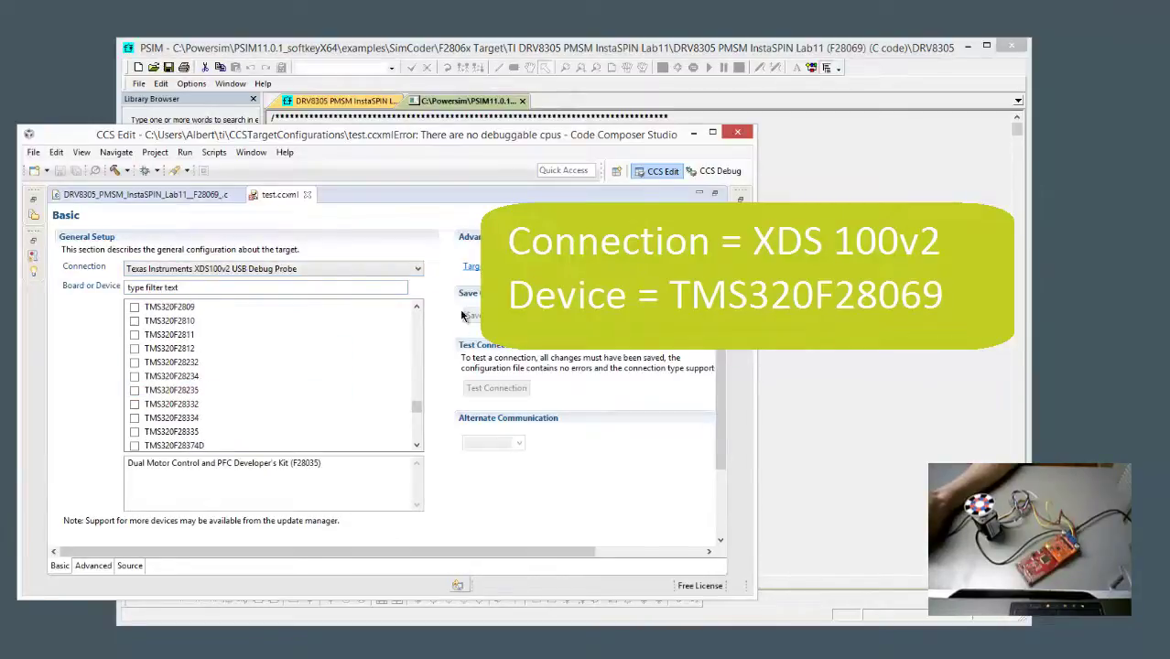
- Delete test.ccxml, set f28069_100v2.ccxml as the default target, and select the Lab11 project
left_click(309, 195)
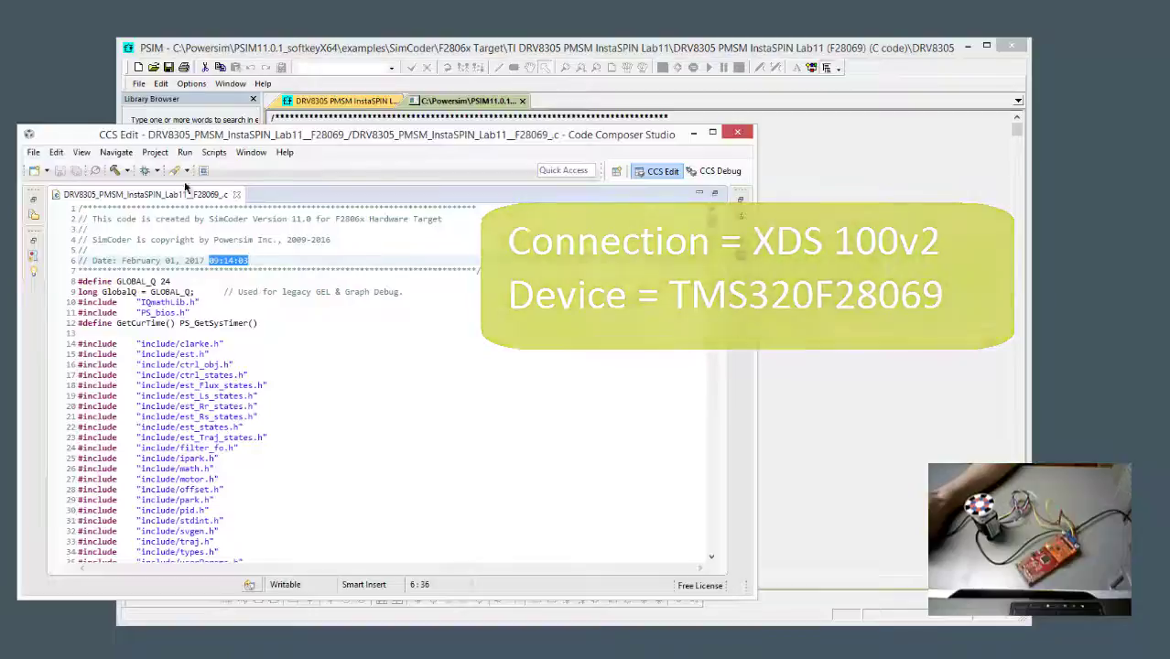
left_click(631, 347)
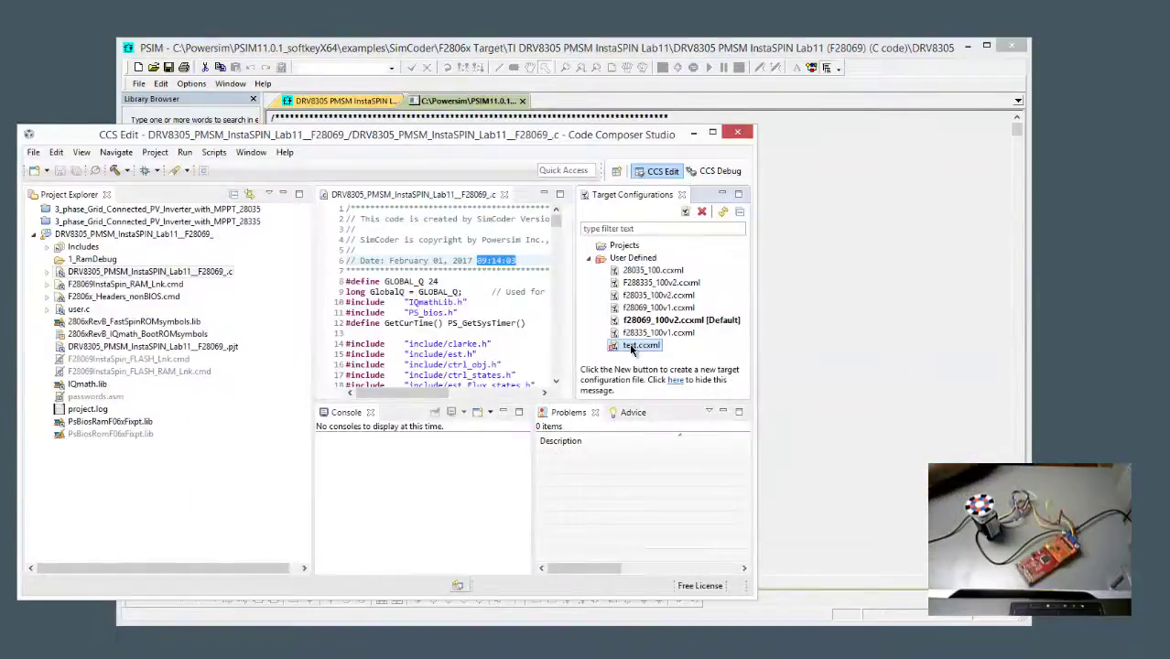
key("Delete")
key("Return")
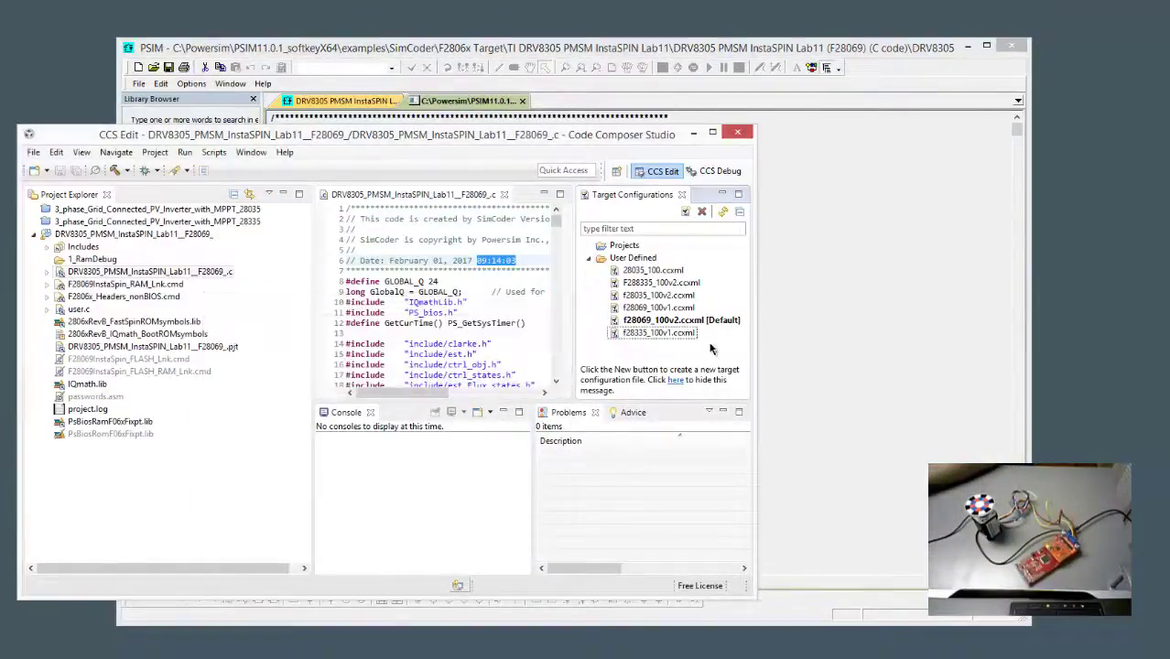
right_click(718, 326)
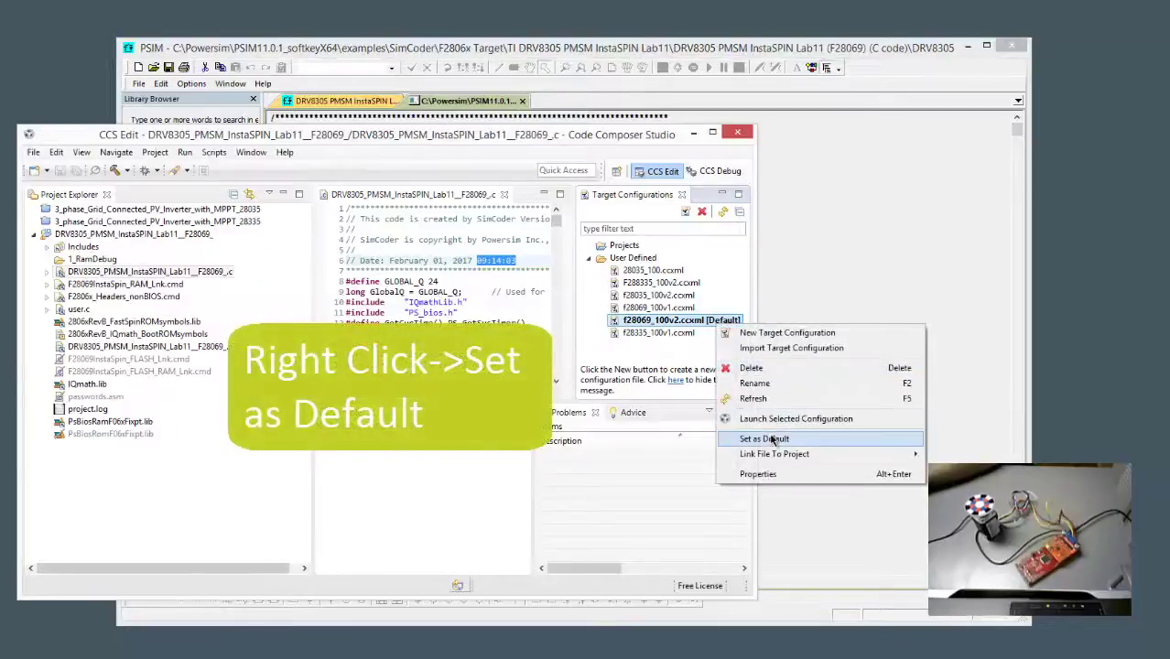
left_click(649, 341)
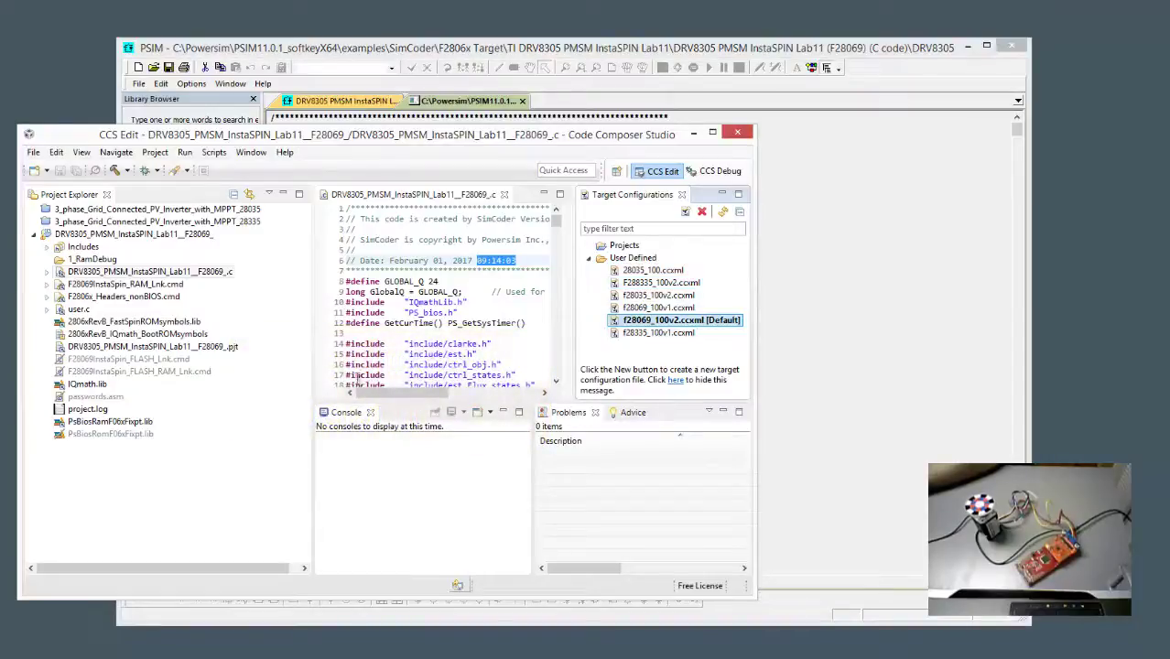
left_click(132, 235)
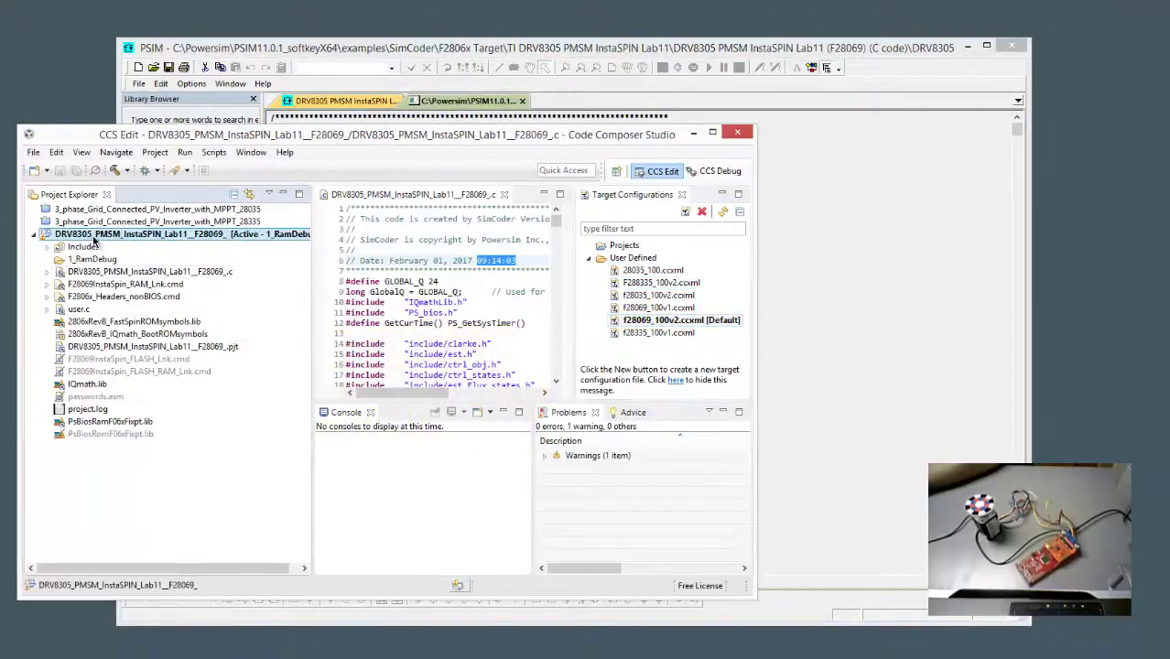
- Debug and resume Lab11 on the F28069 board, then return to PSIM's Lab11 schematic
left_click(146, 171)
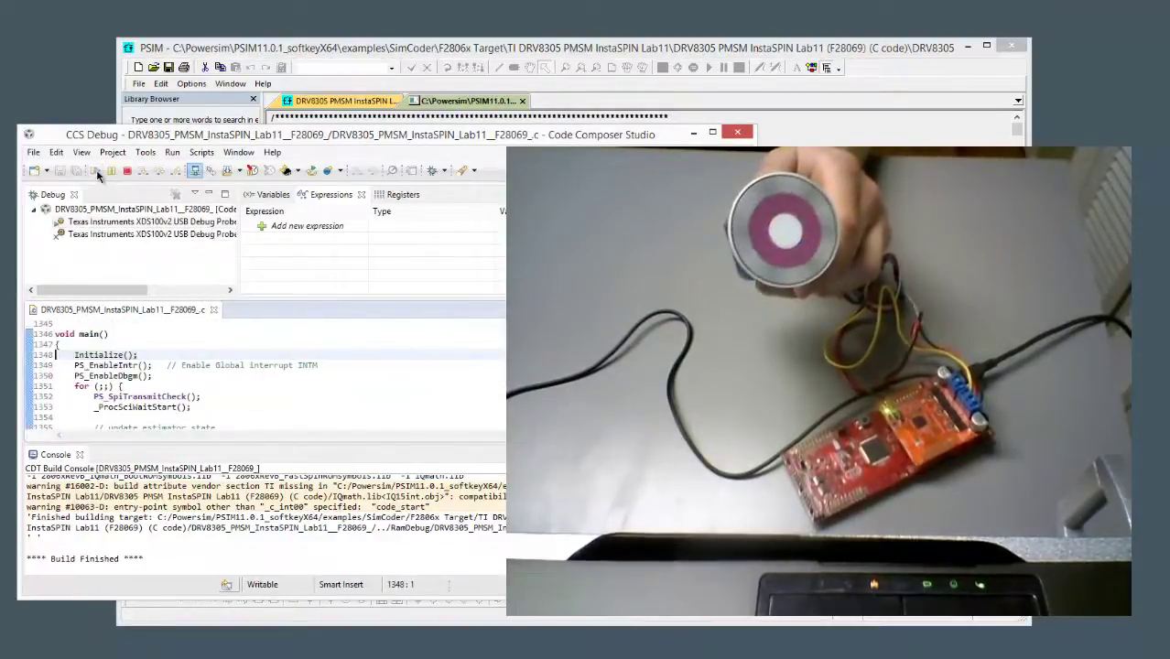
left_click(97, 173)
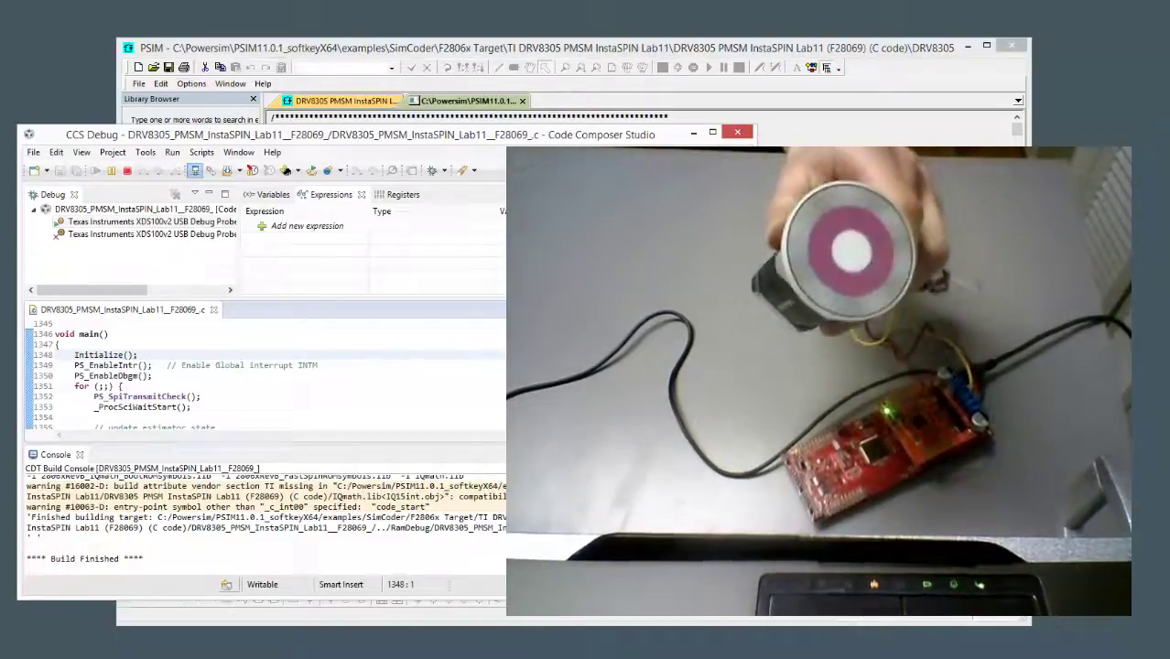
left_click(396, 120)
left_click(356, 103)
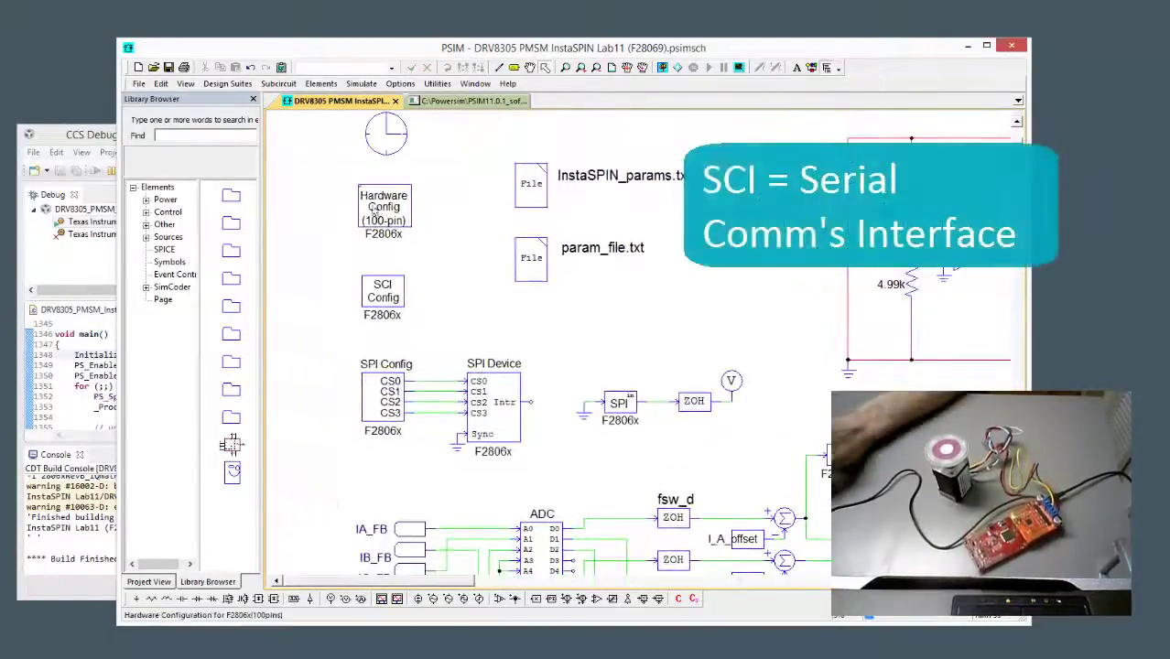
- Review the SCI configuration and Ia_fb, Ialpha, Ibeta SCI output blocks, then open the DSP Oscilloscope from Utilities
double_click(383, 293)
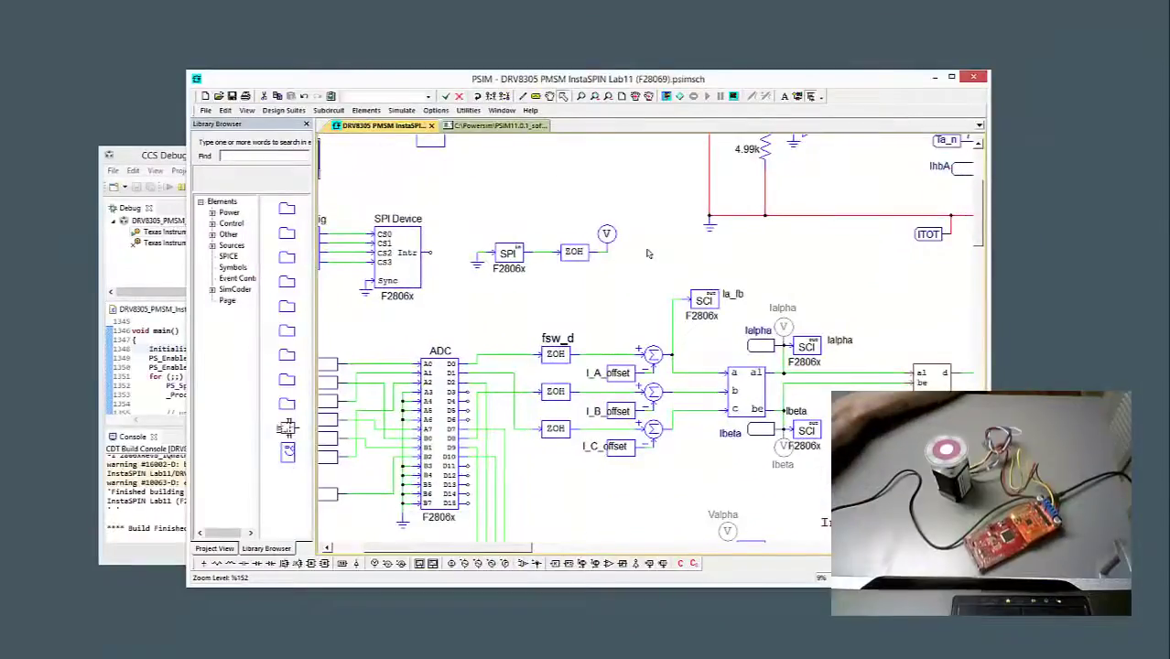
left_click(693, 300)
left_click_drag(683, 473, 560, 440)
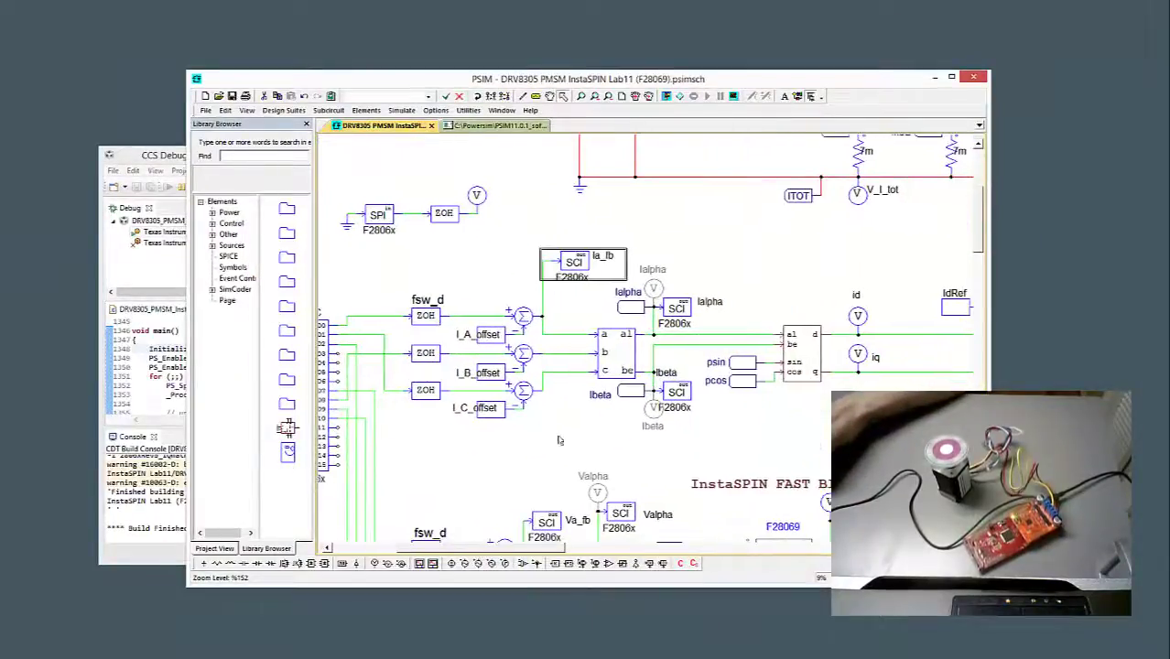
left_click(678, 395)
left_click(676, 308)
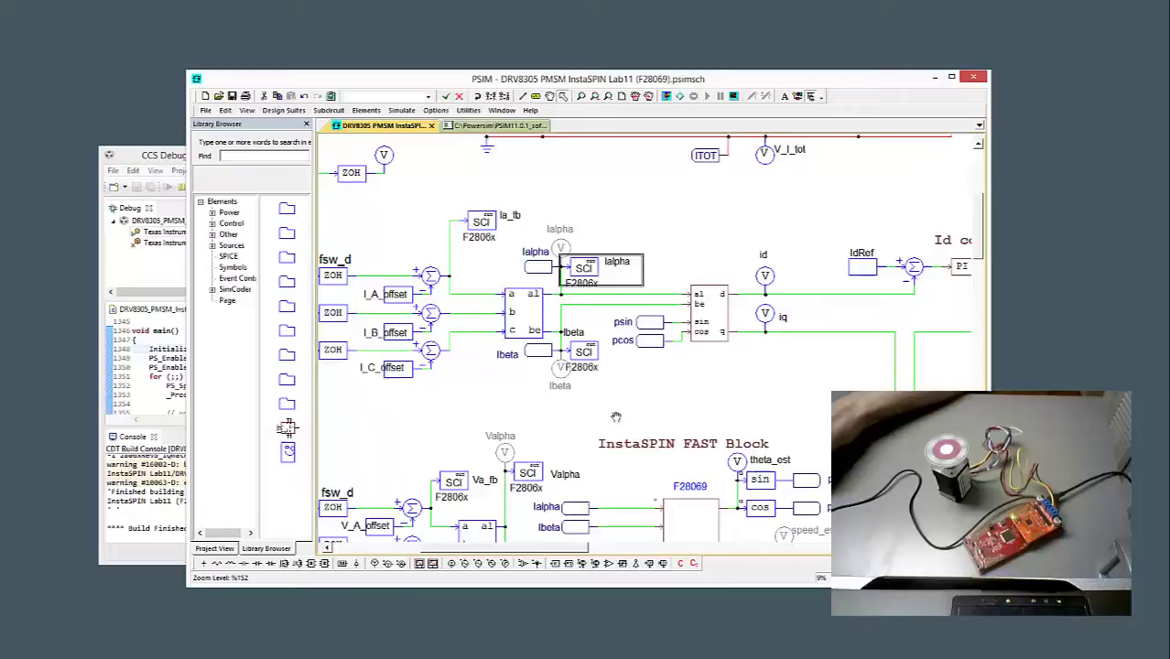
left_click_drag(617, 416, 612, 415)
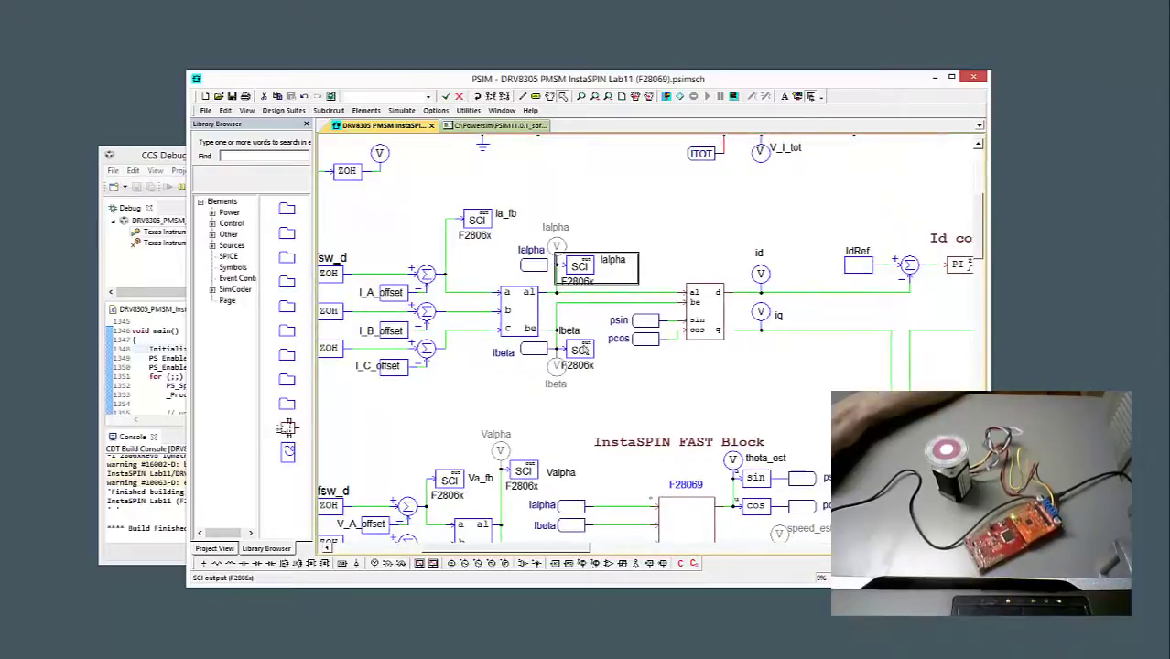
left_click(582, 352)
left_click_drag(605, 386, 688, 284)
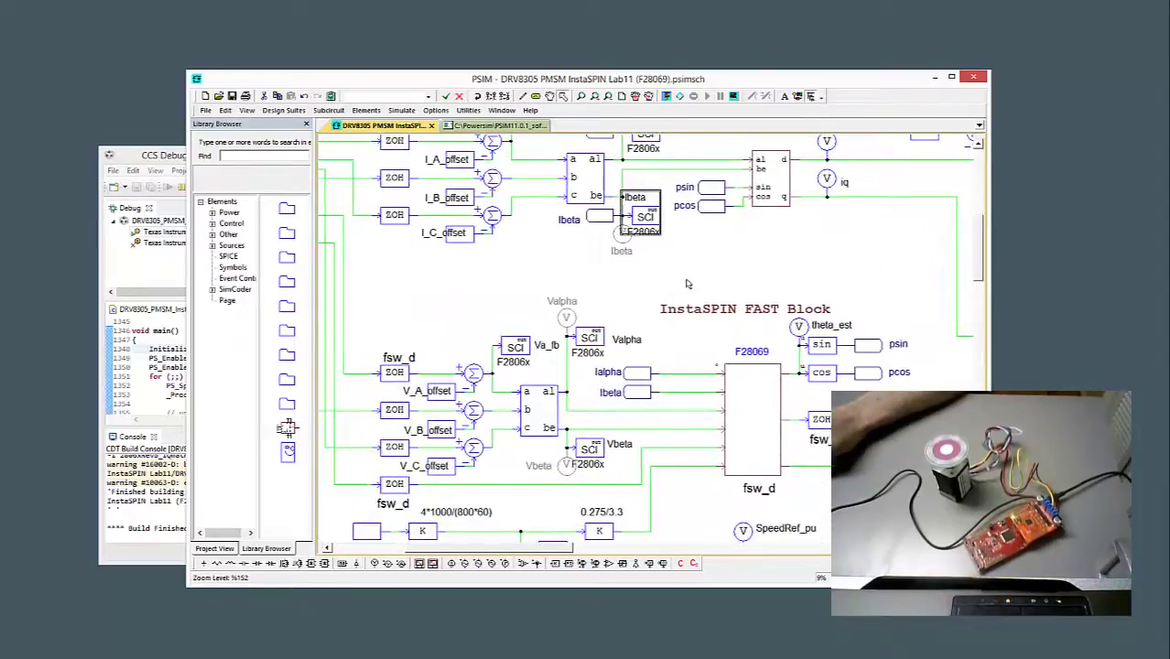
left_click(470, 110)
left_click(544, 231)
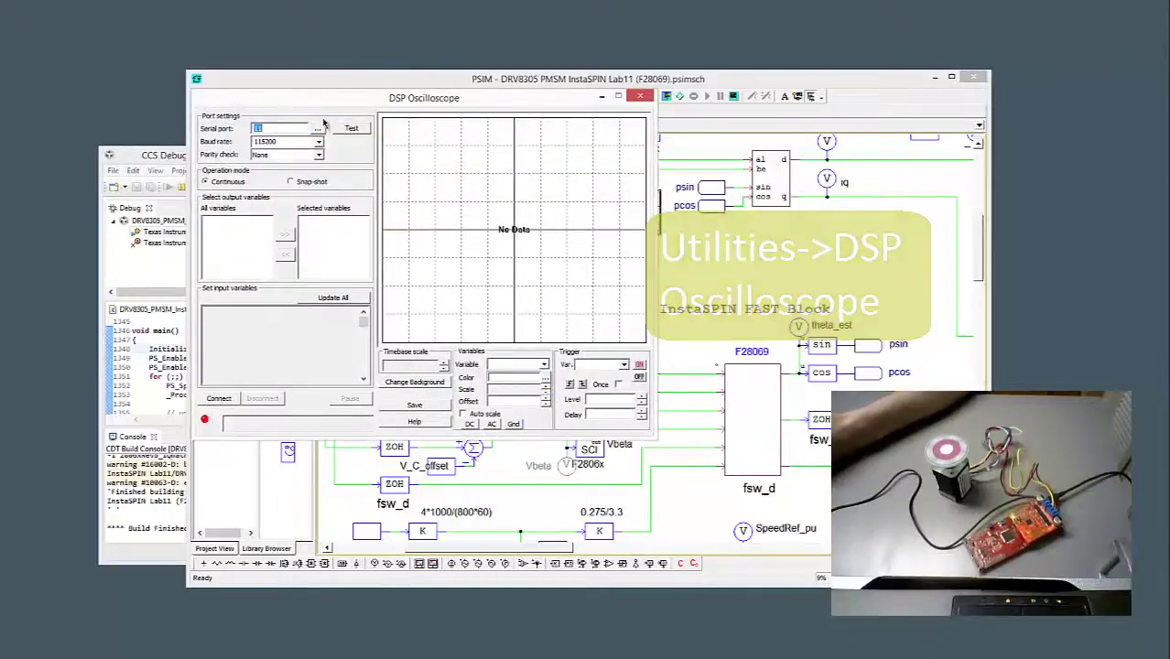
- Connect the oscilloscope, set the timebase to 20 ms/Div, and add Ialpha to the plot
left_click(220, 398)
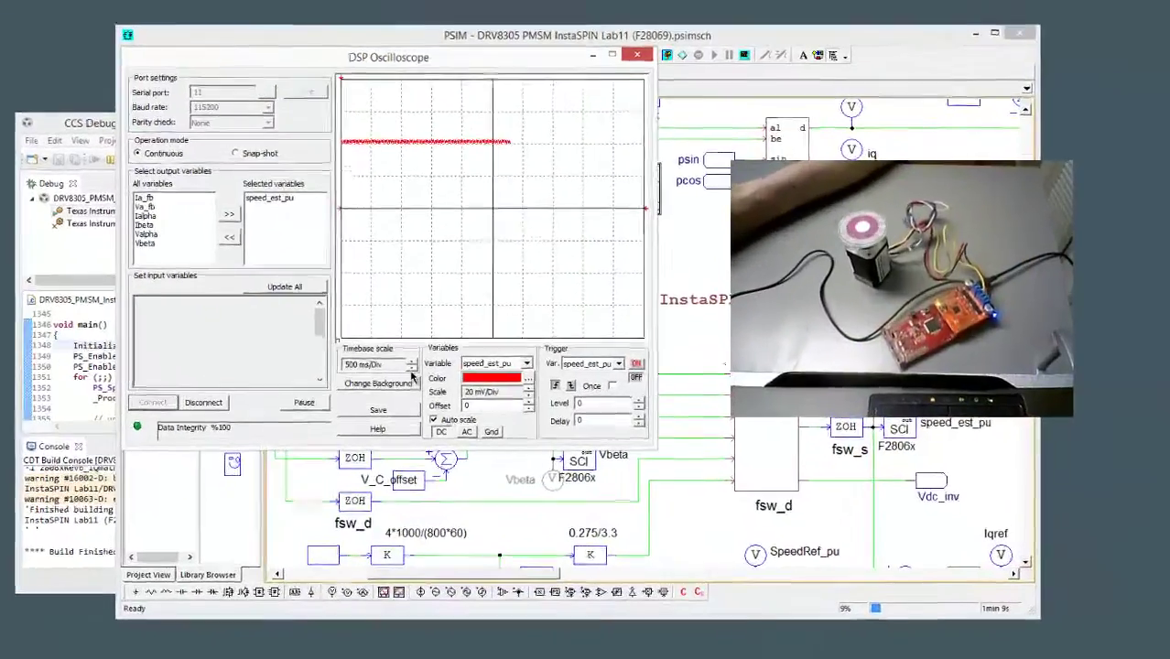
left_click(444, 367)
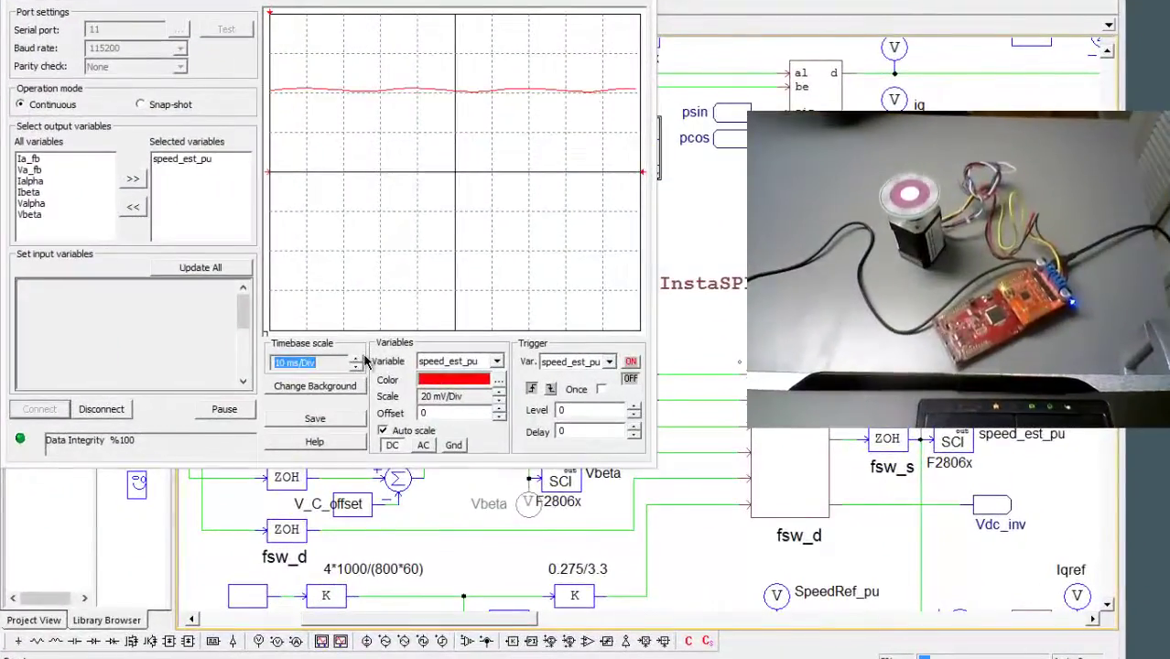
left_click(355, 359)
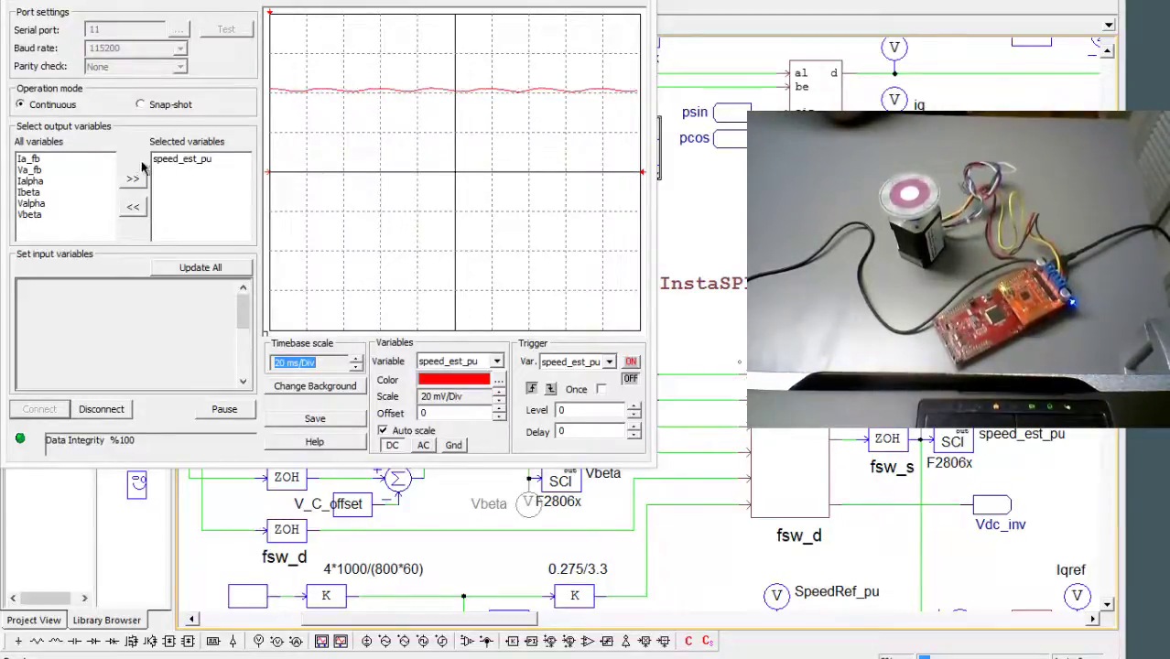
double_click(41, 182)
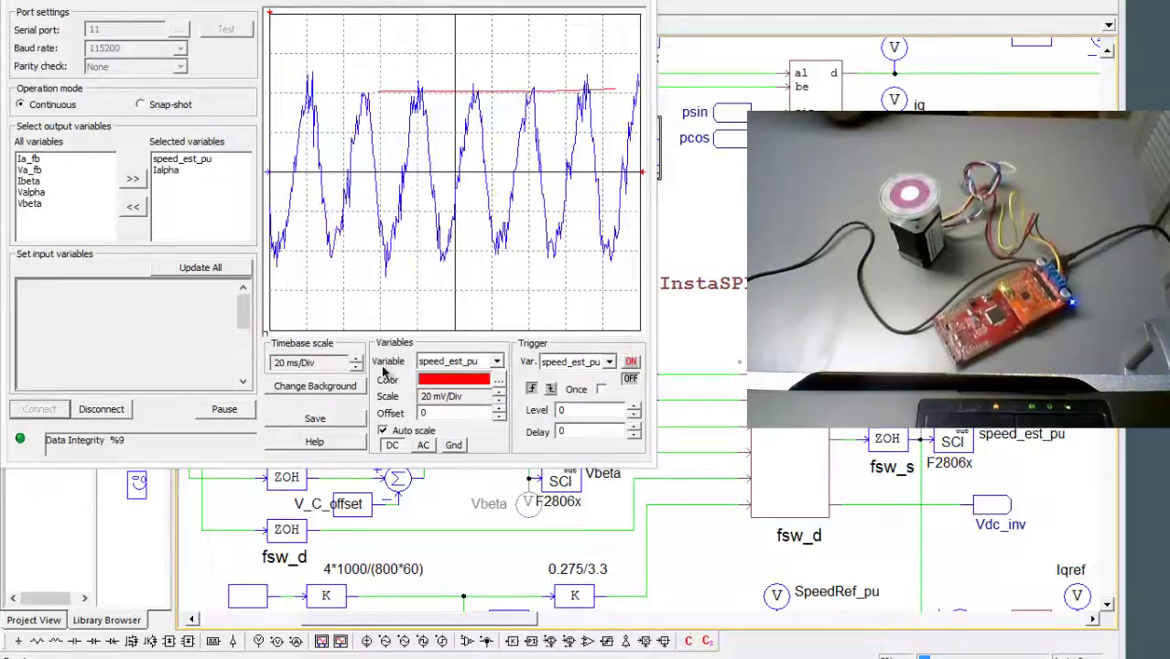
- Turn off Auto scale and set the Ialpha trace scale to 10 mV/Div
left_click(383, 430)
left_click(496, 361)
left_click(453, 384)
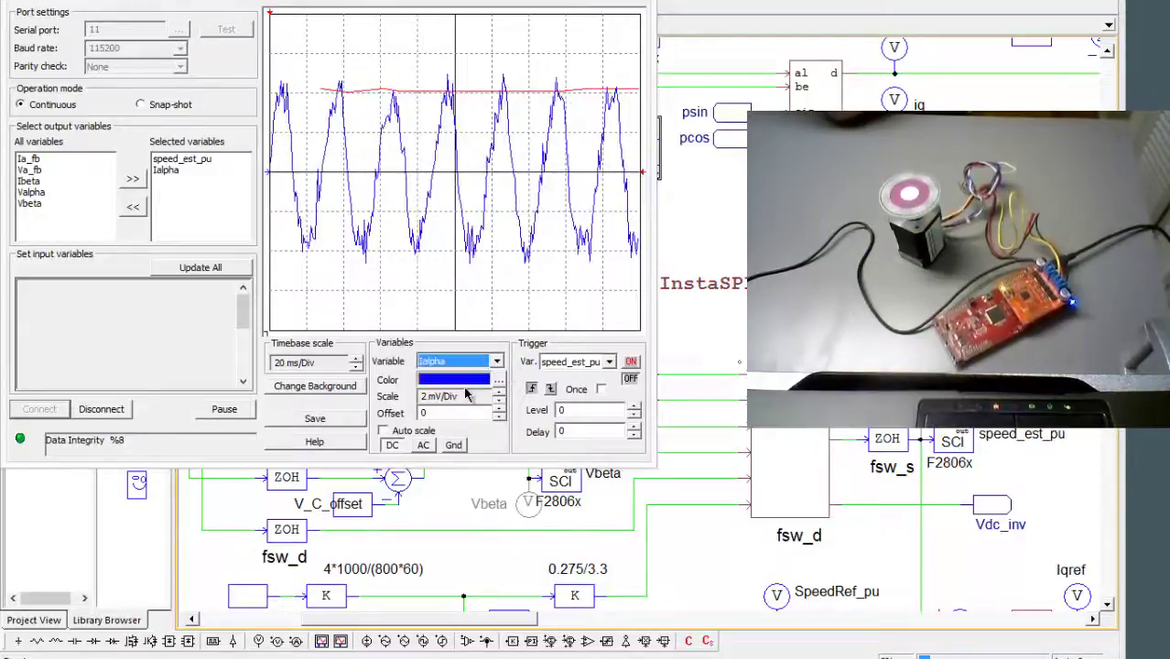
left_click(499, 395)
left_click(499, 395)
left_click(500, 397)
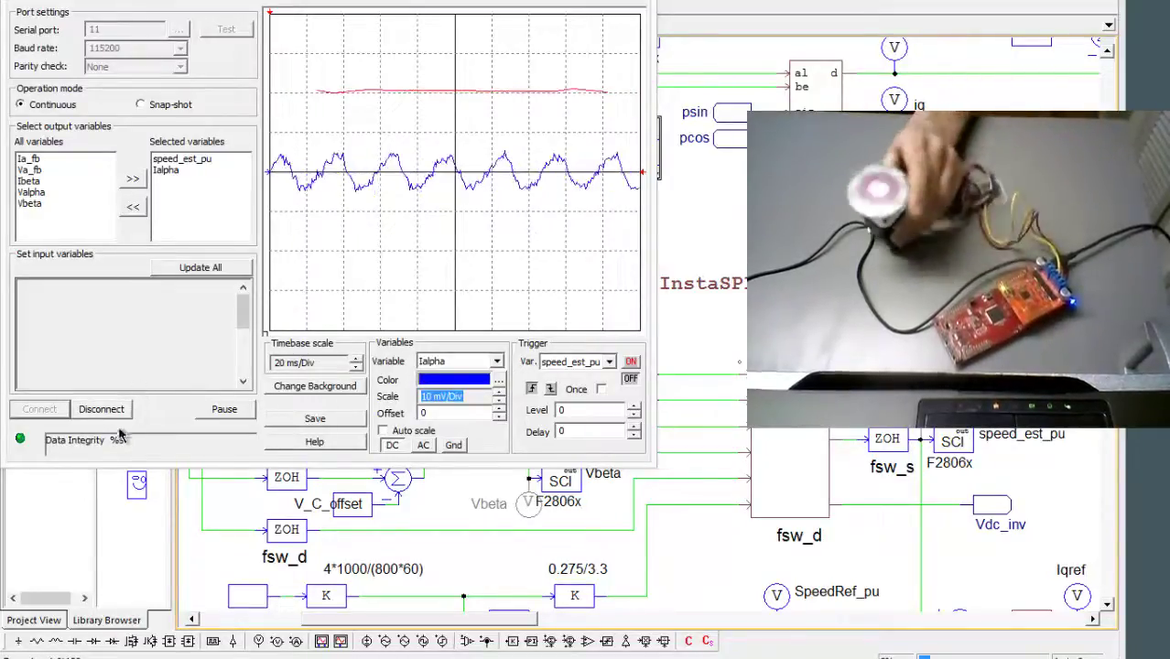
- Disconnect the oscilloscope, halt the program in CCS, and close the DSP Oscilloscope
left_click(100, 409)
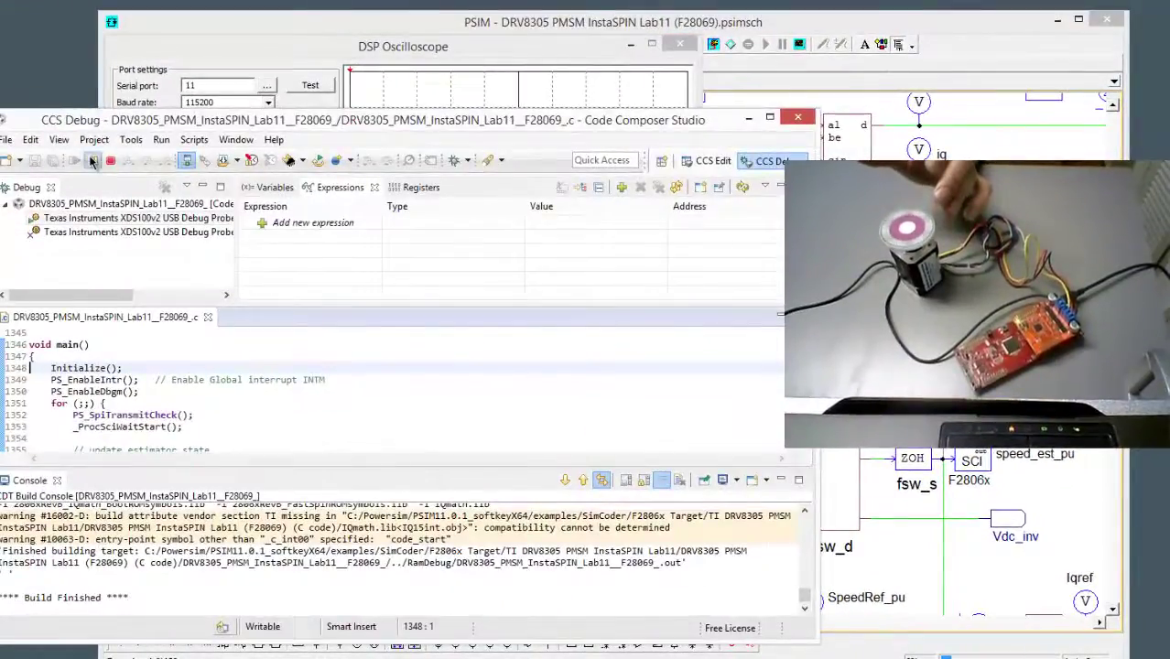
left_click(92, 161)
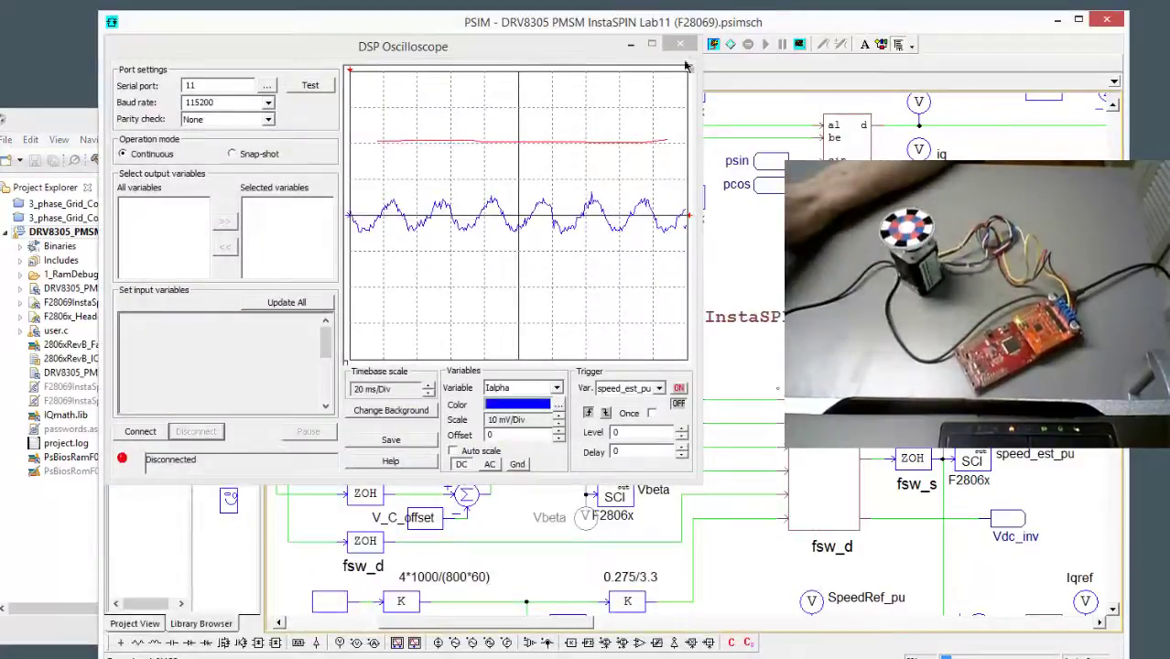
left_click(686, 48)
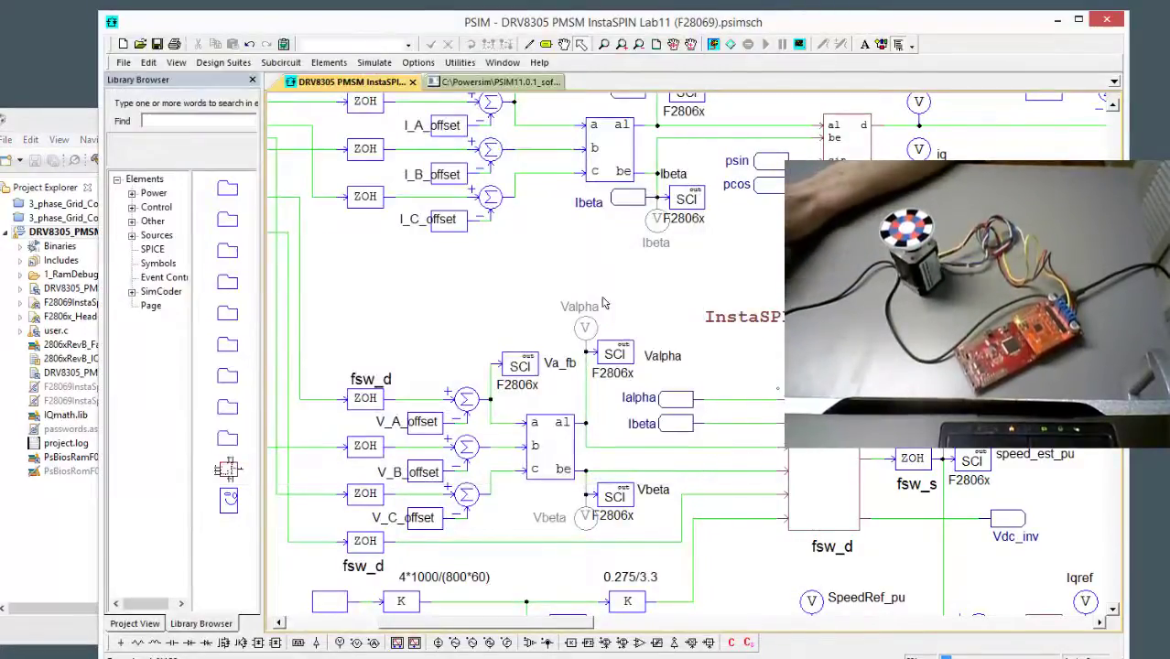
- Disable the SpeedRef_KRPM block feeding the speed-reference gain
scroll(529, 501, "down", 5)
scroll(530, 501, "left", 3)
left_click_drag(362, 370, 522, 476)
left_click(534, 562)
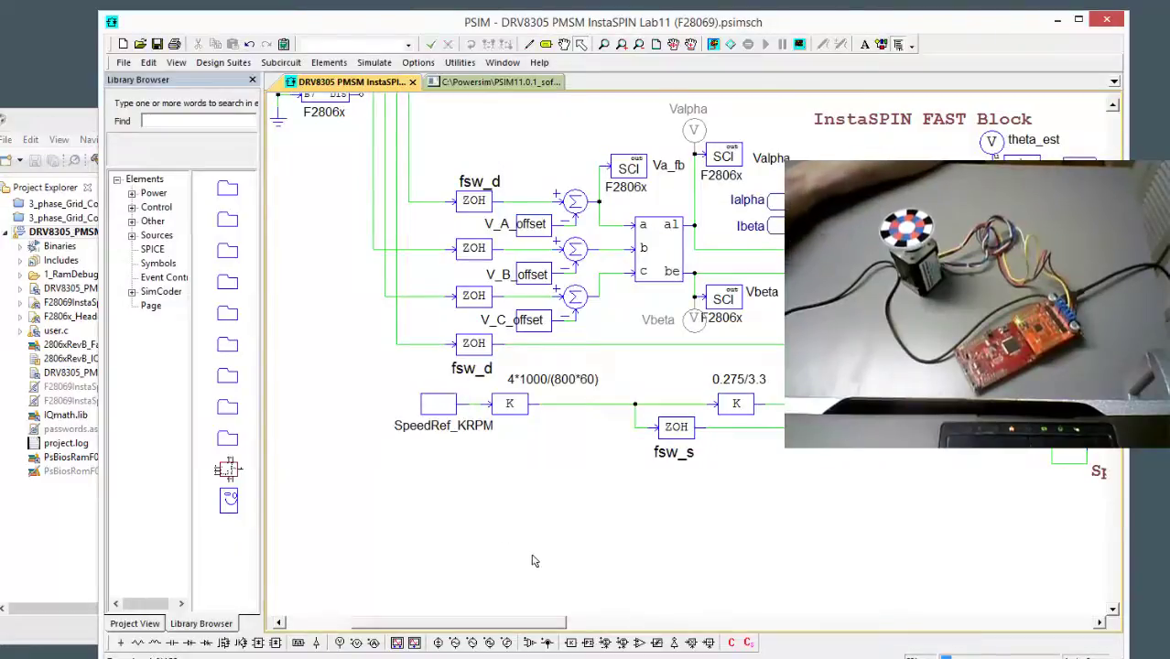
left_click(437, 414)
right_click(437, 413)
left_click(463, 314)
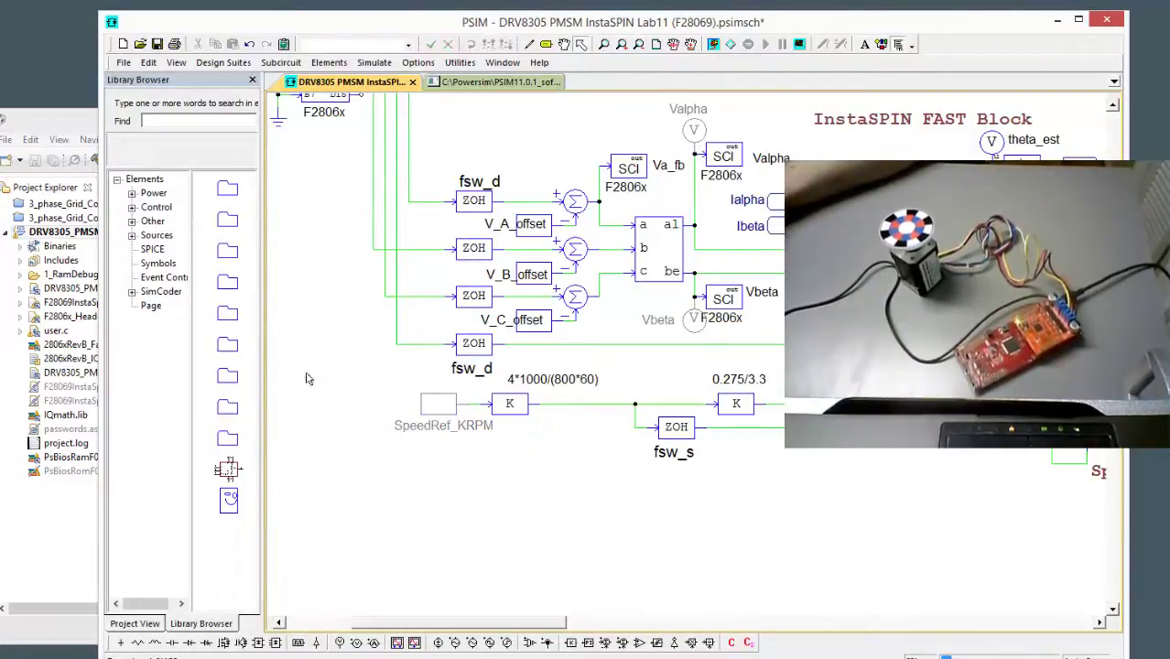
- Place an F2806x SCI Input named speed_ref with initial value 0.5 below SpeedRef_KRPM
left_click_drag(263, 379, 356, 376)
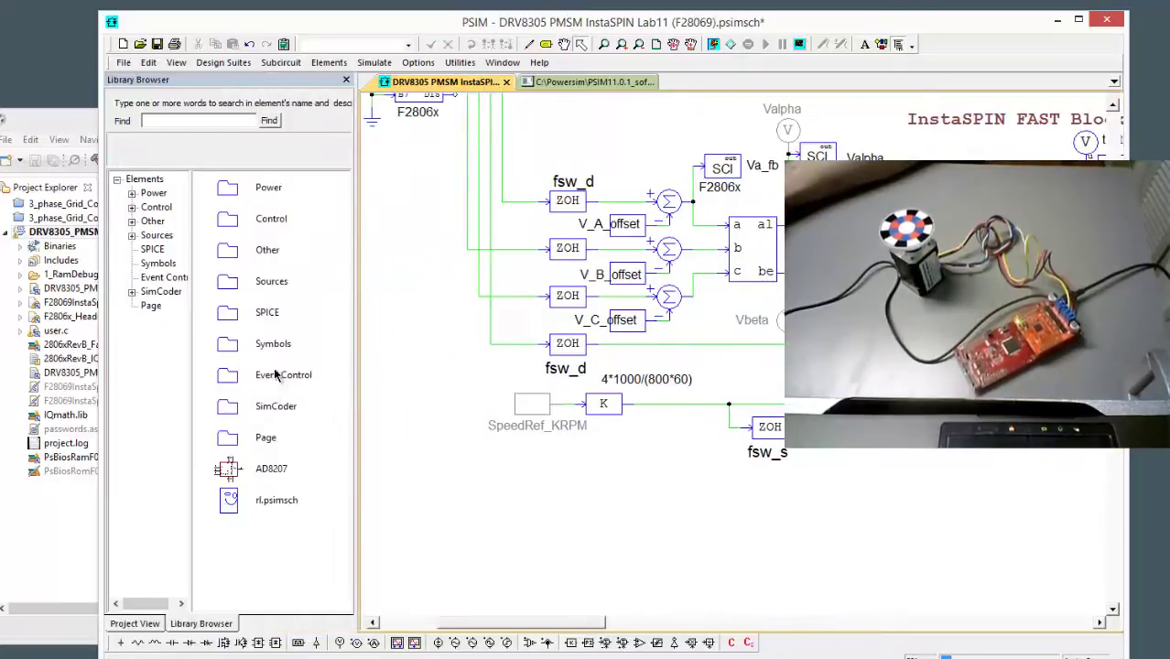
double_click(266, 403)
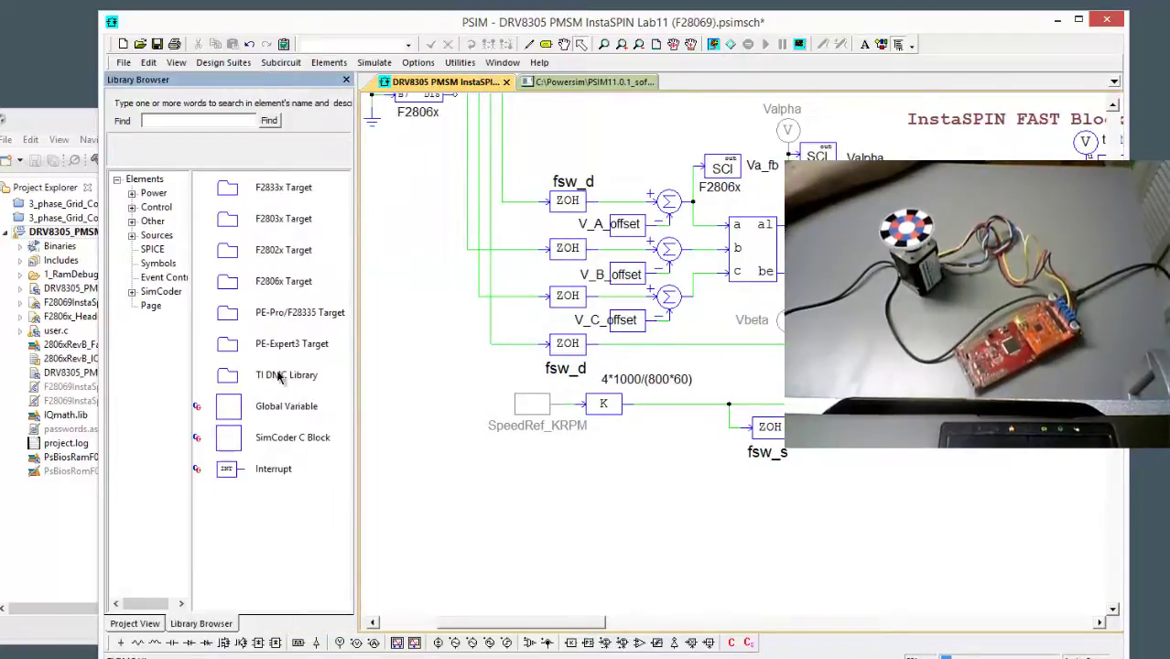
double_click(282, 286)
scroll(293, 439, "down", 6)
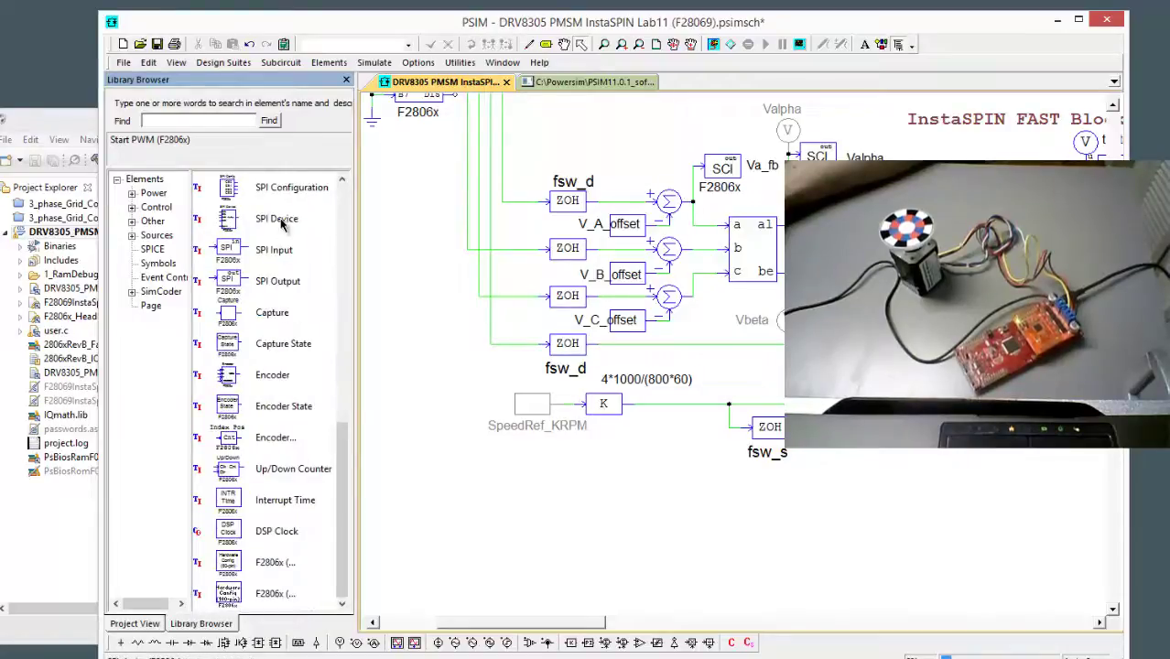
scroll(282, 229, "up", 2)
left_click(277, 251)
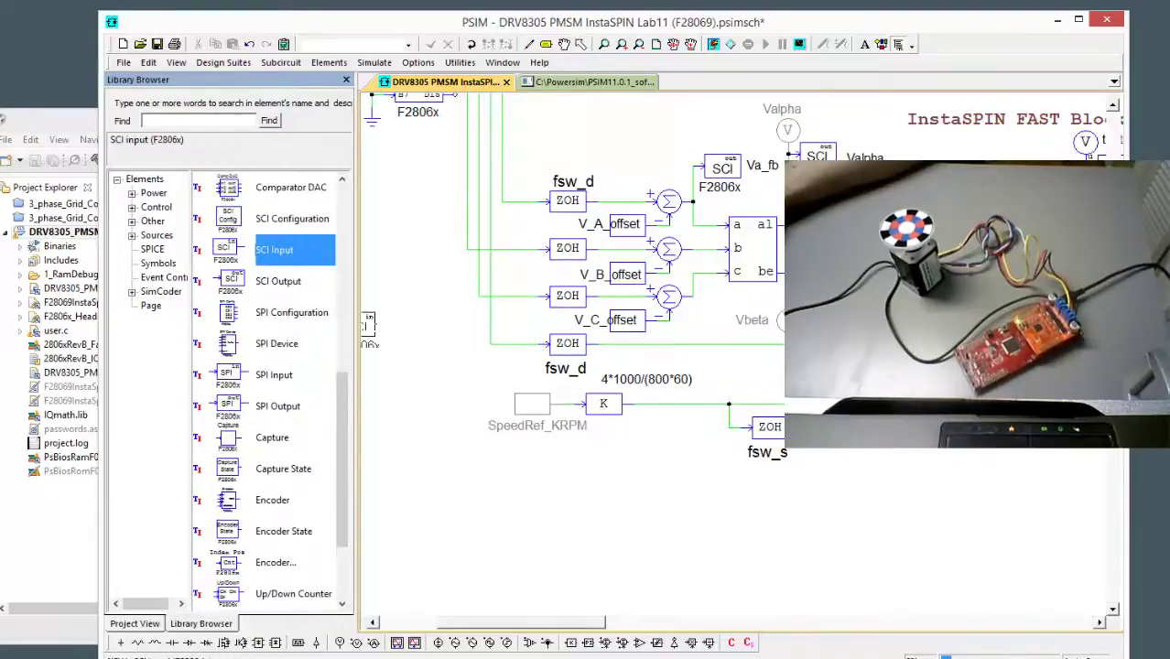
left_click(522, 477)
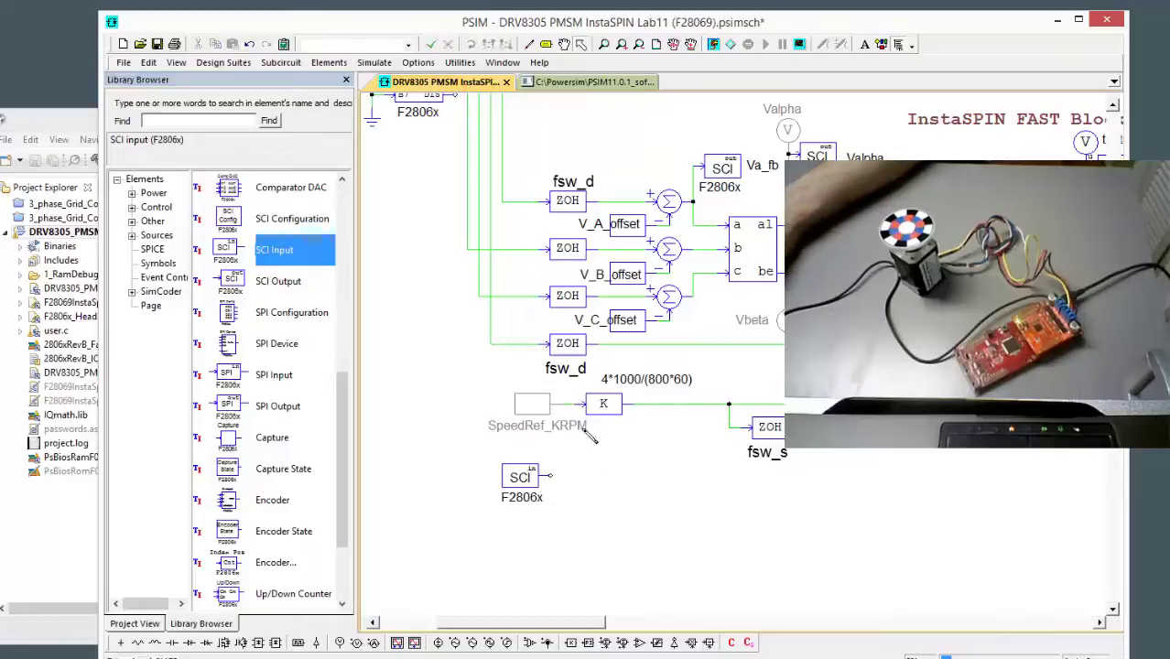
double_click(520, 478)
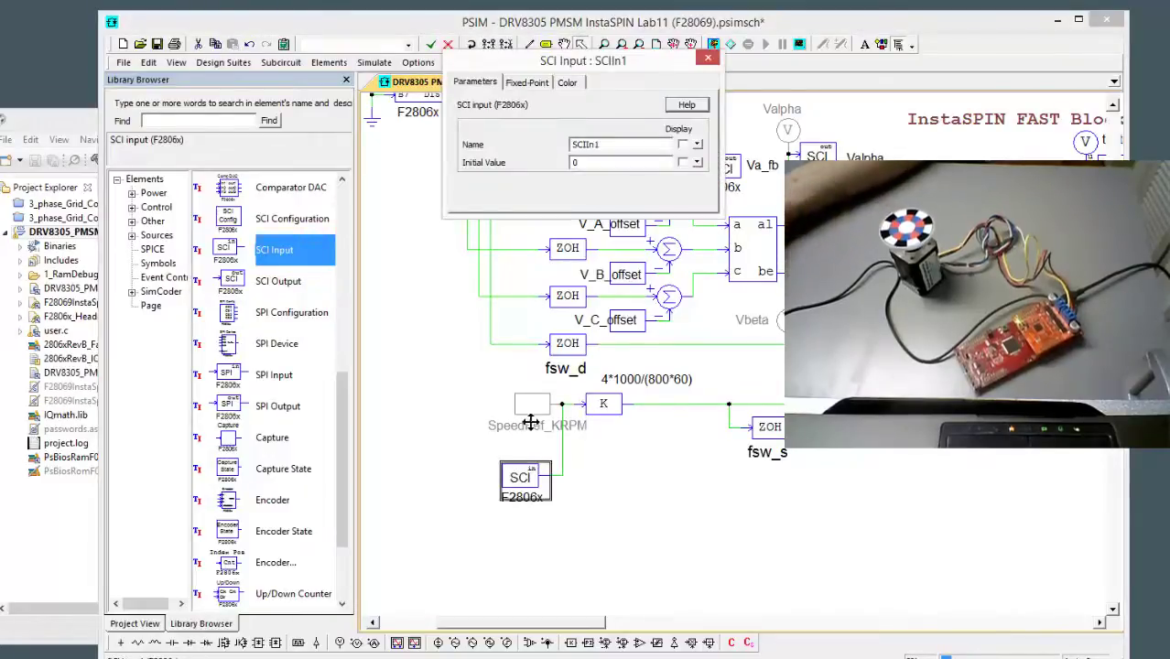
double_click(618, 146)
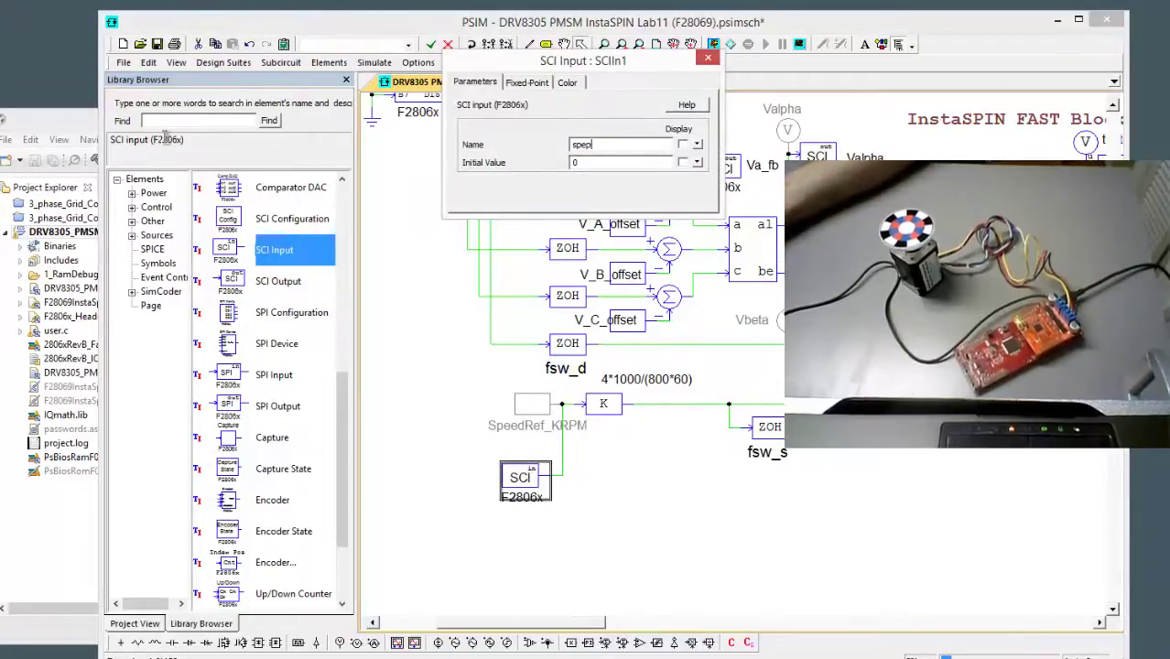
type("speed_ref")
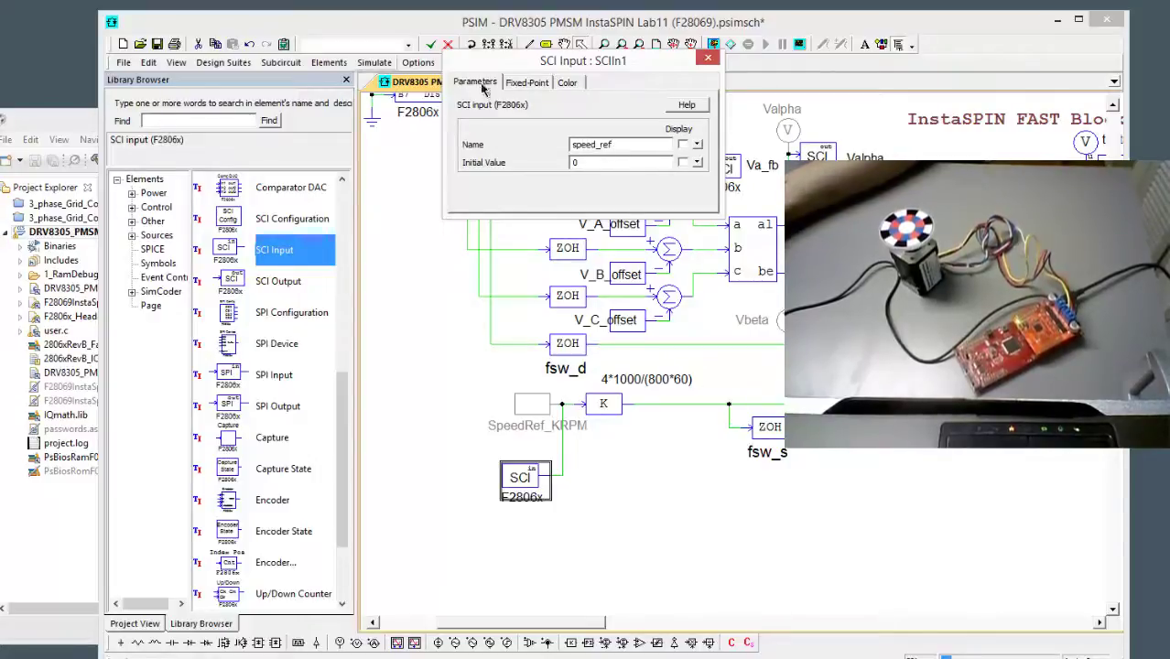
type(".5")
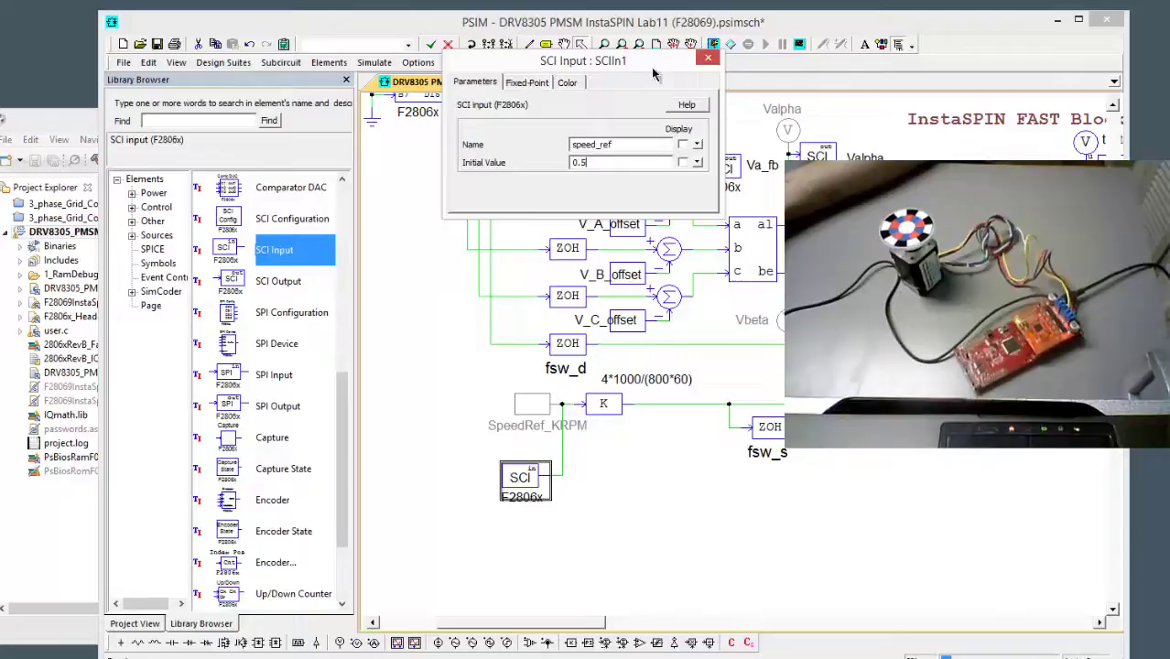
left_click(707, 60)
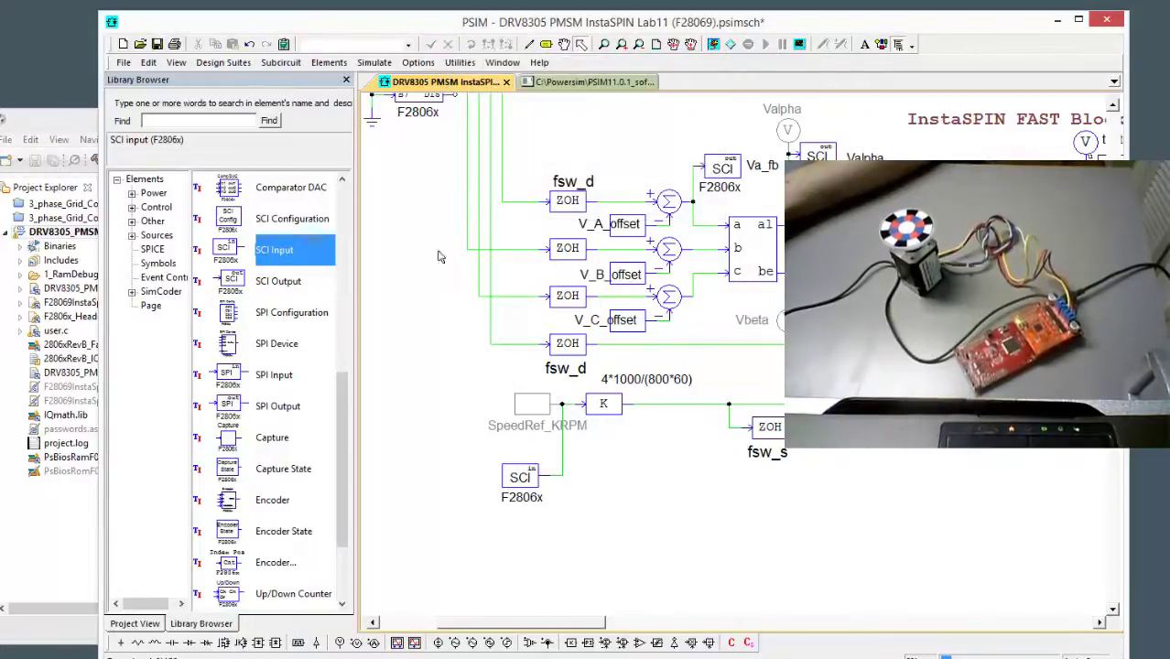
- Generate the C code from the schematic and switch to Code Composer Studio
left_click(375, 63)
left_click(417, 378)
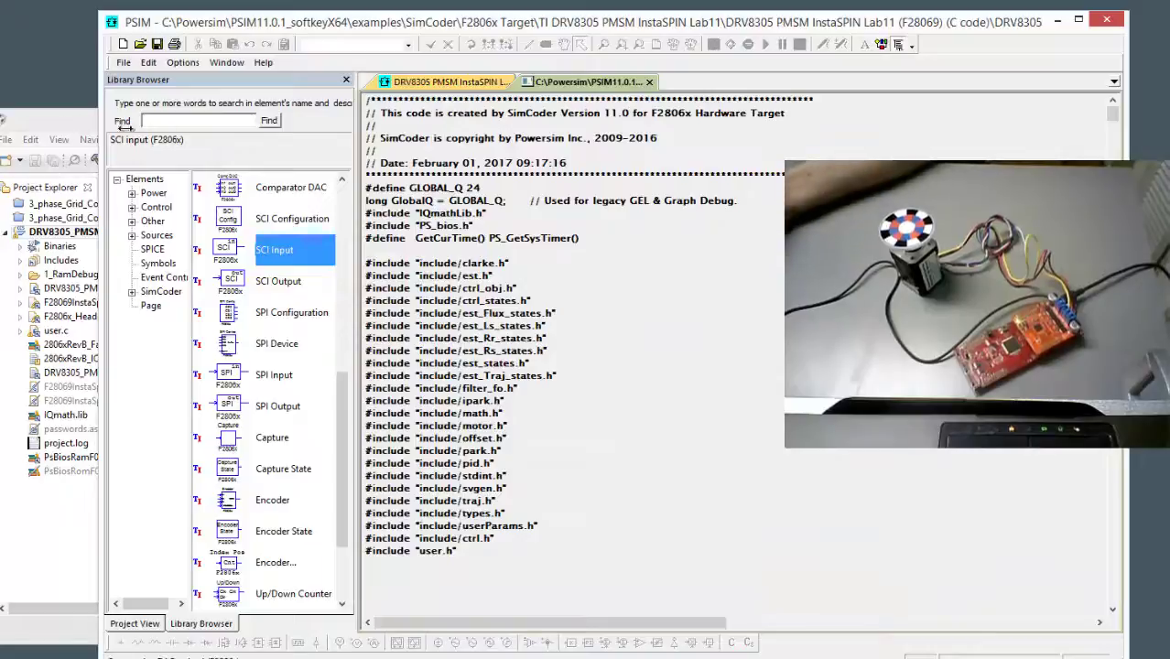
left_click(62, 126)
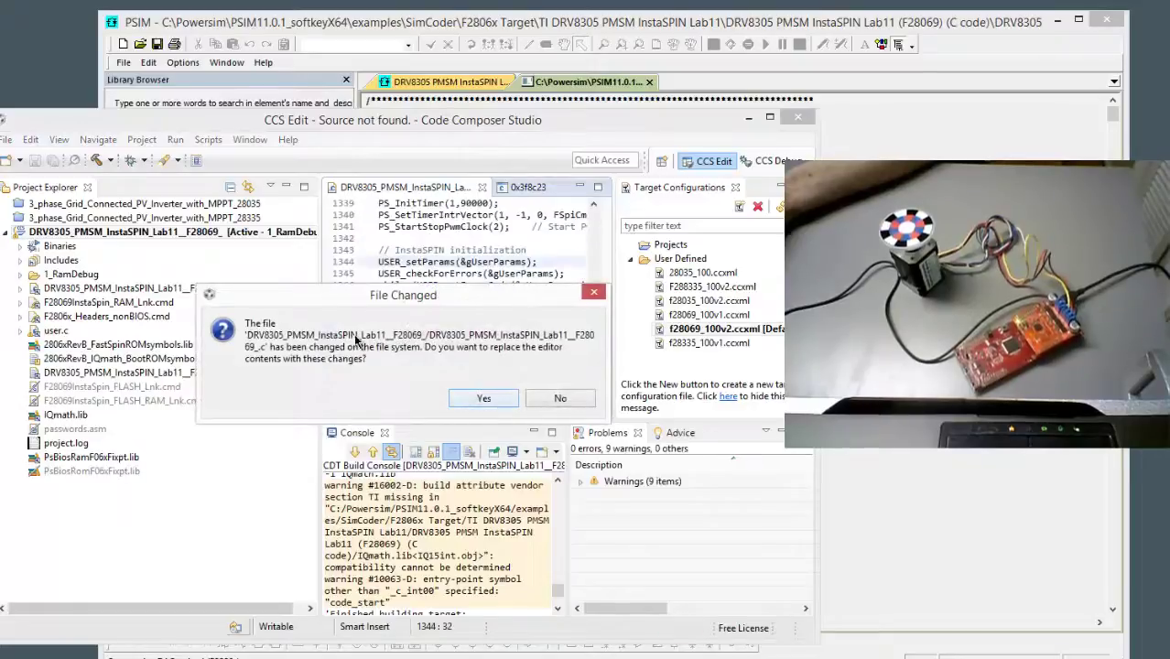
- Reload the regenerated Lab11 source, then rebuild and load it onto the board via Debug
left_click(485, 399)
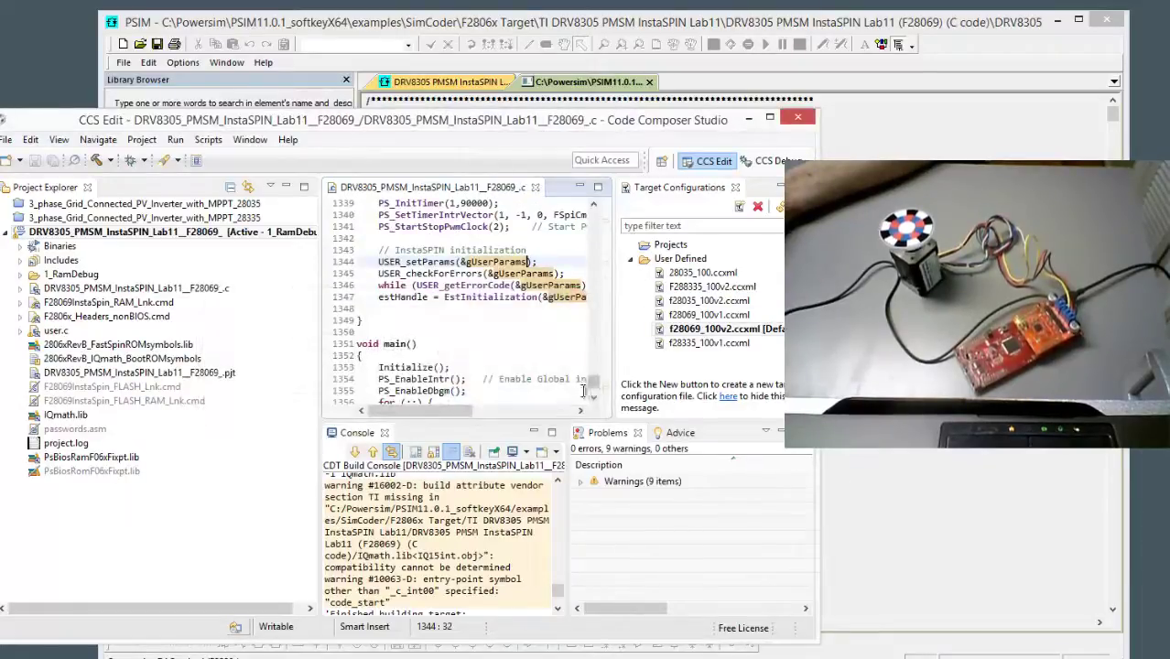
left_click_drag(594, 383, 556, 278)
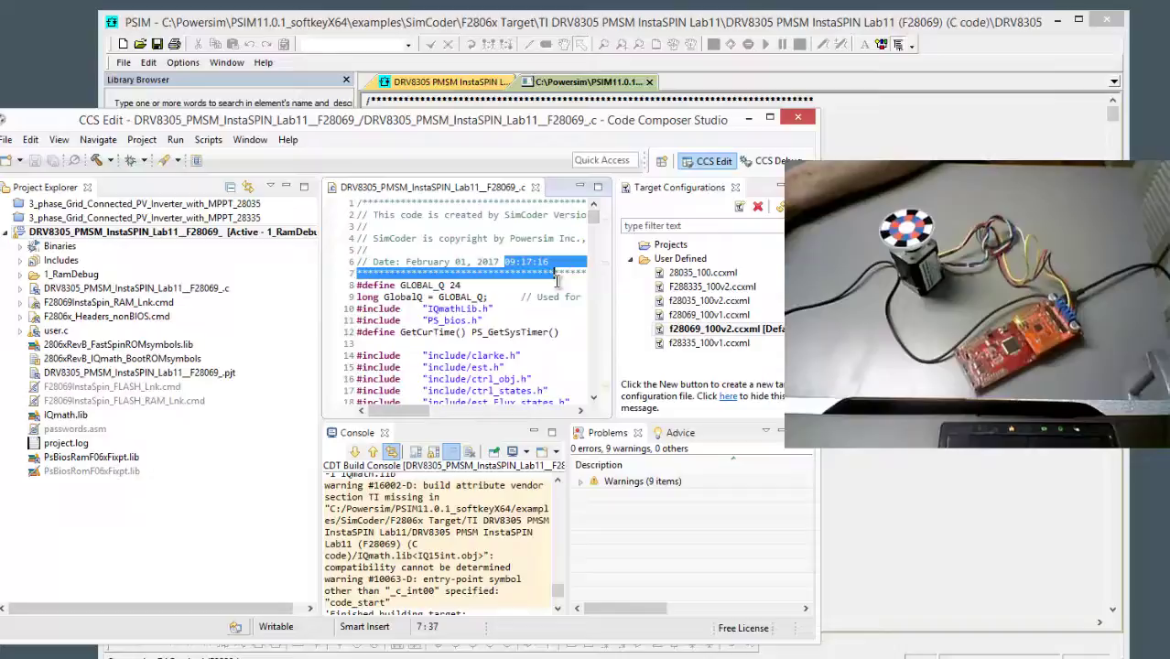
left_click(132, 162)
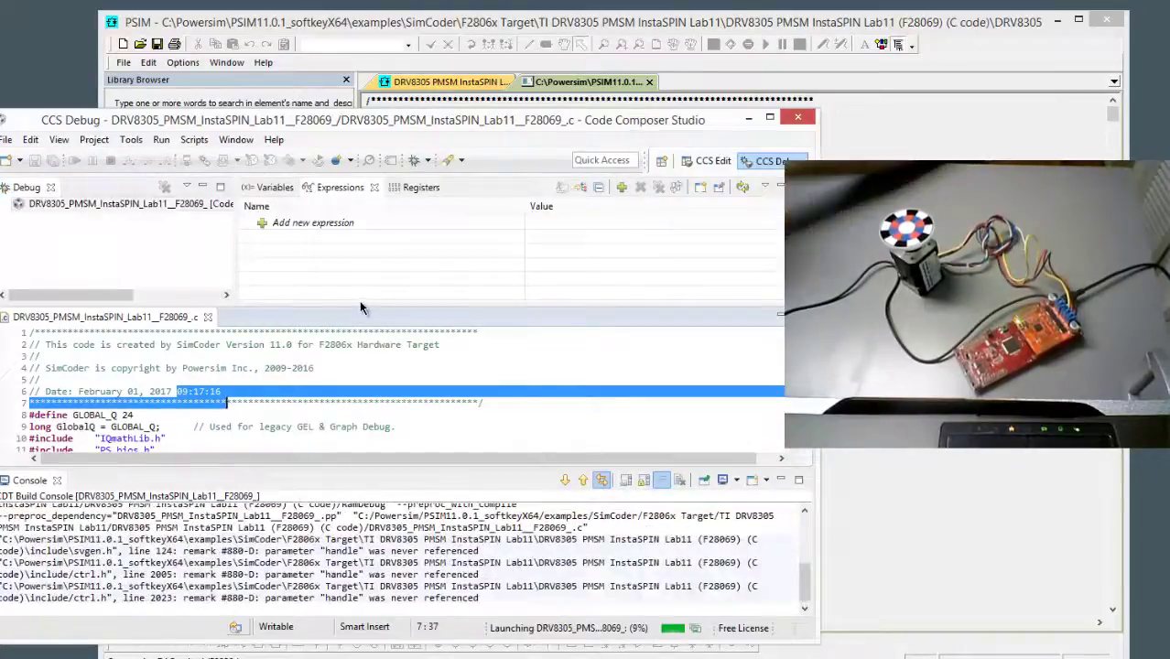
left_click(452, 110)
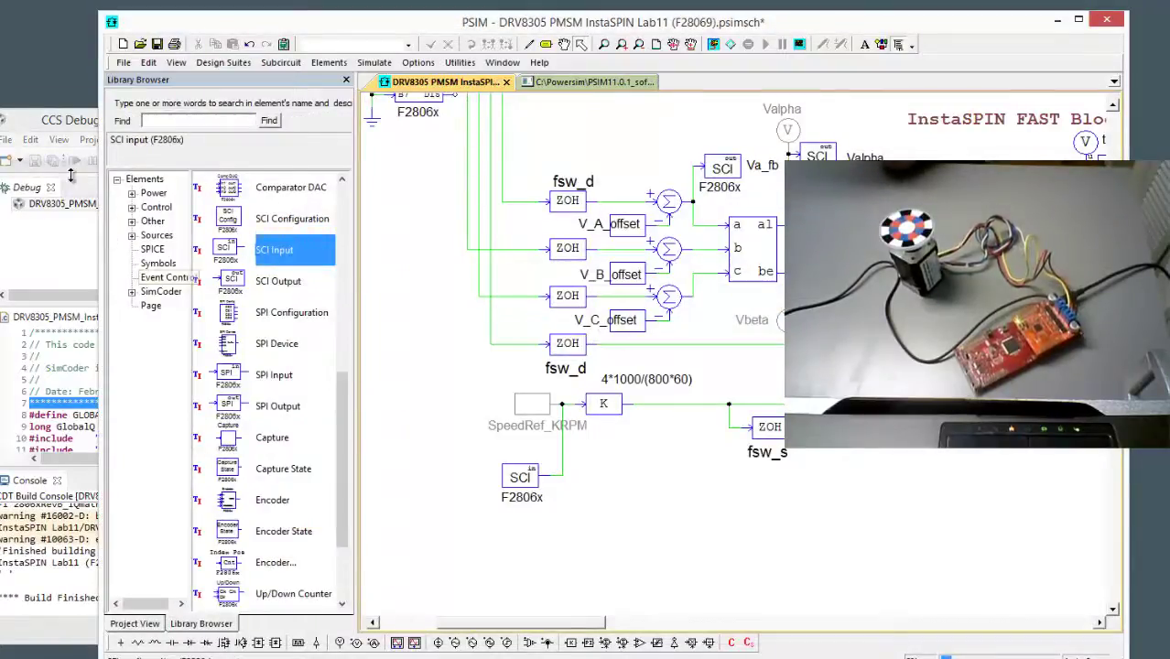
left_click(64, 122)
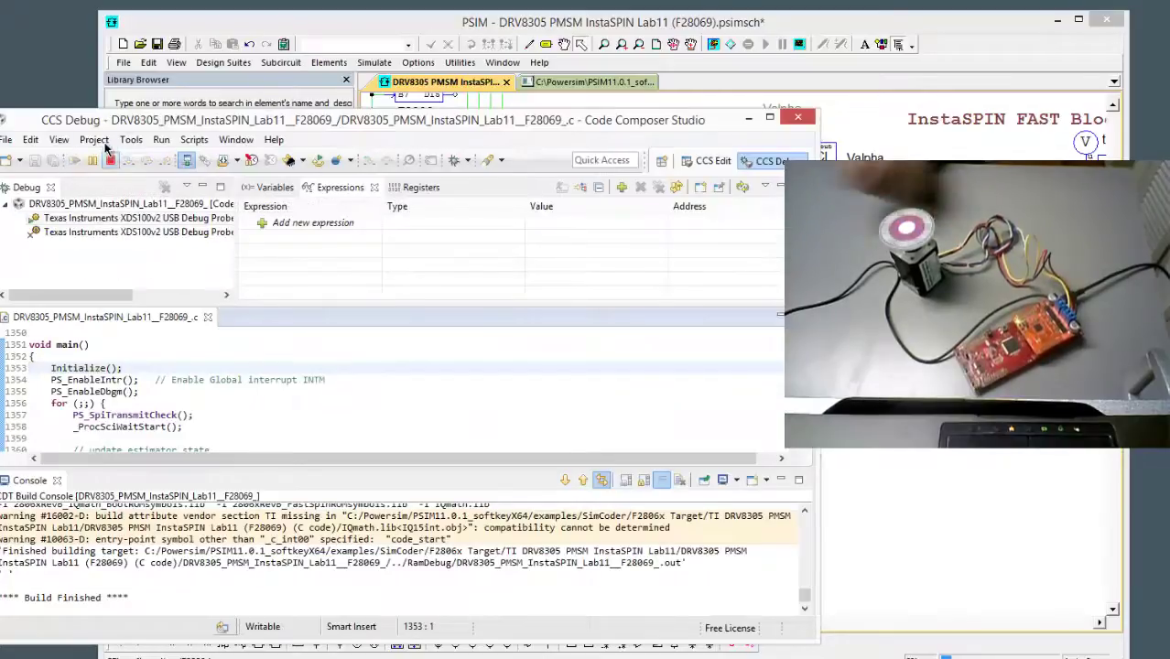
- Open the DSP Oscilloscope, connect it, and plot speed_est_pu and Ialpha
left_click(541, 108)
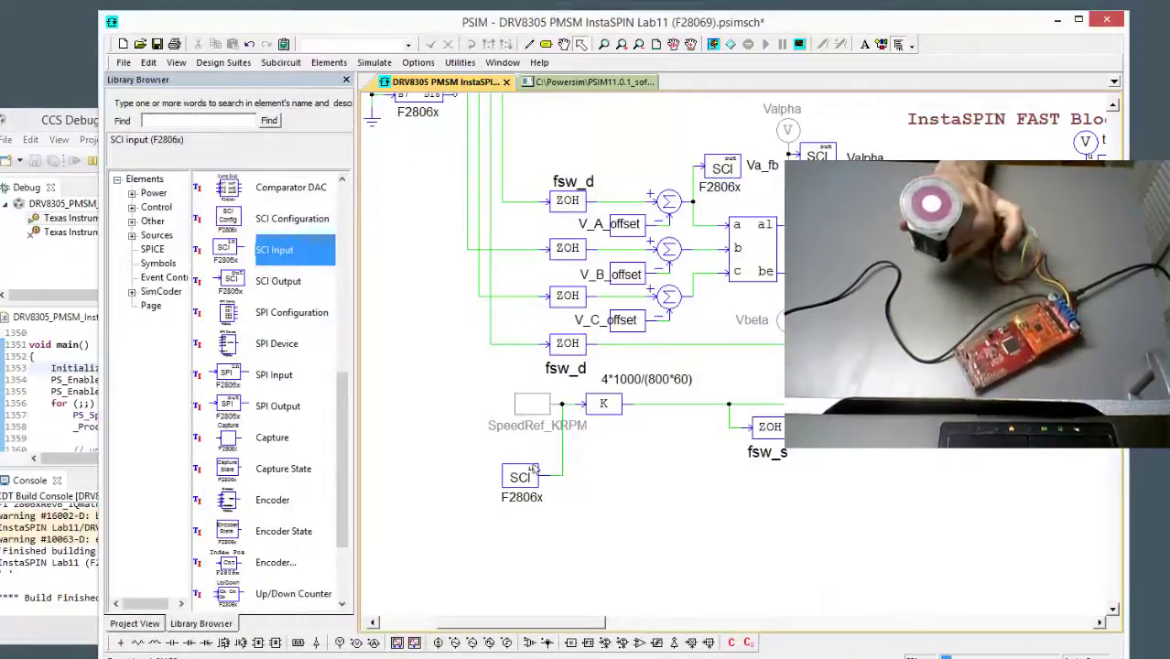
left_click(460, 63)
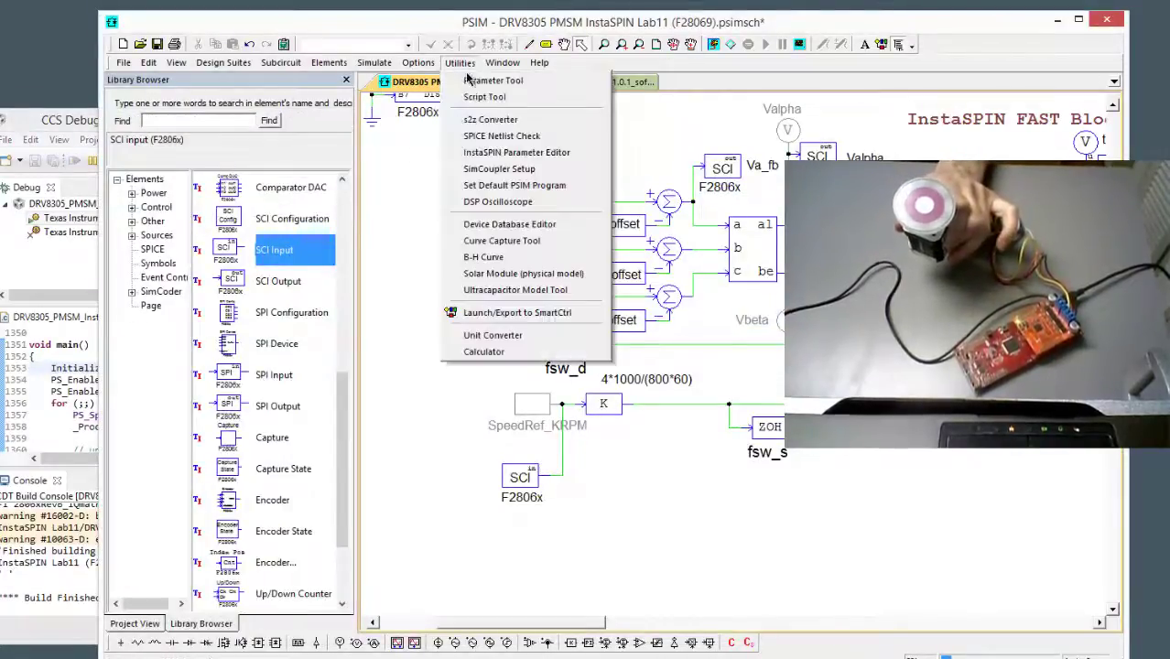
left_click(483, 207)
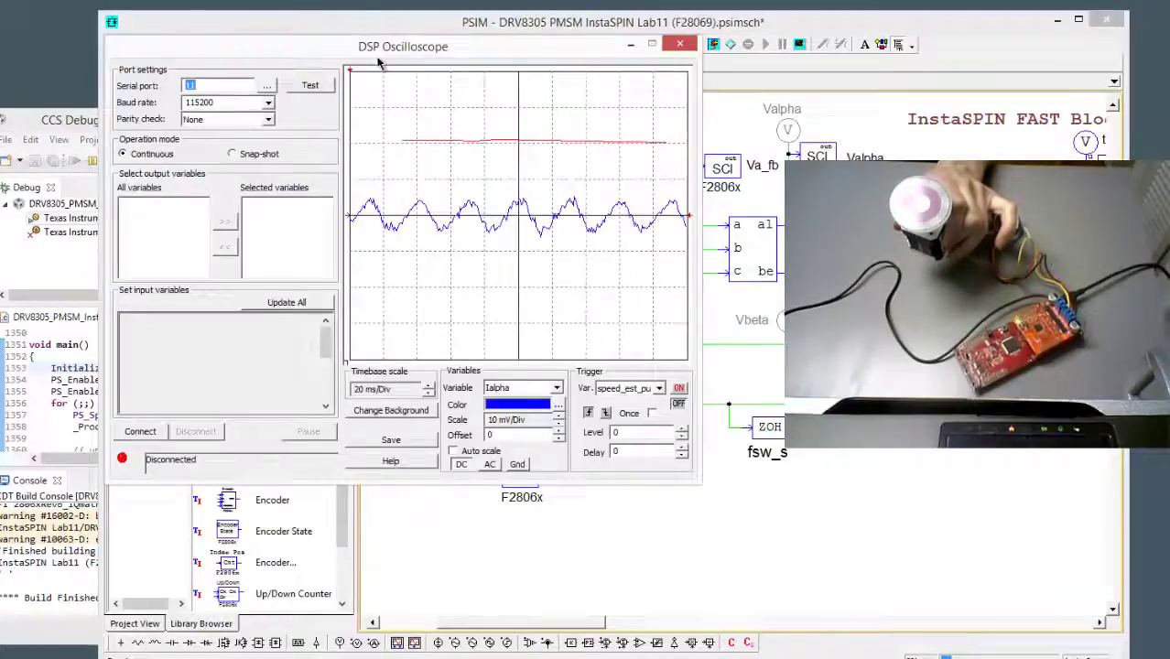
left_click(276, 493)
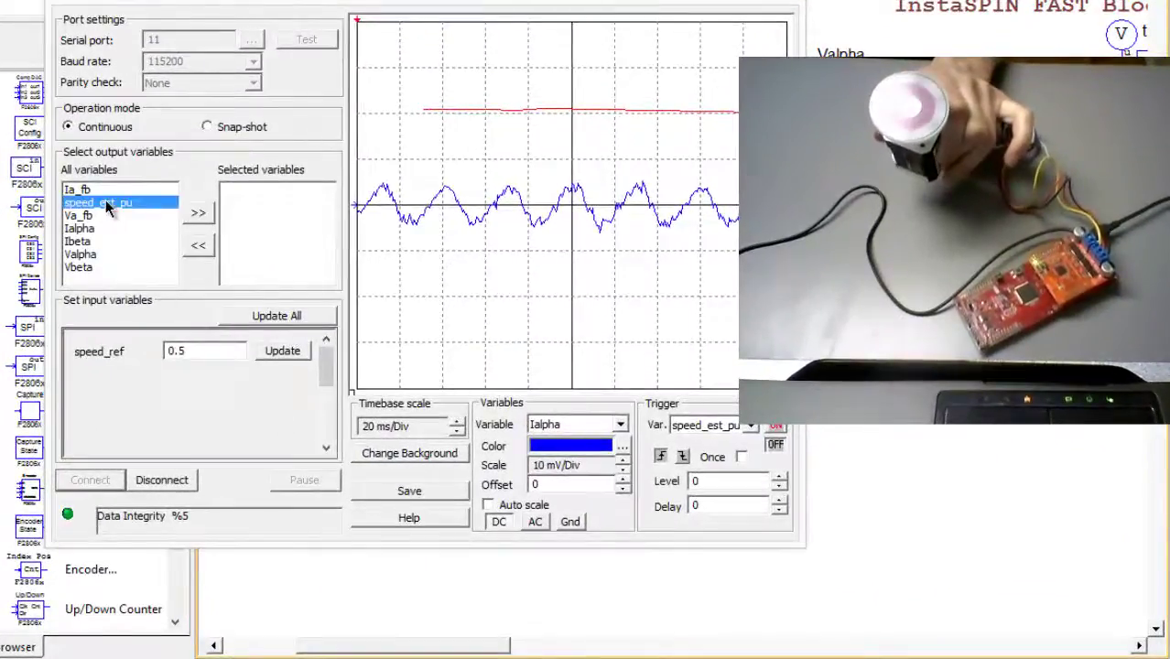
double_click(106, 202)
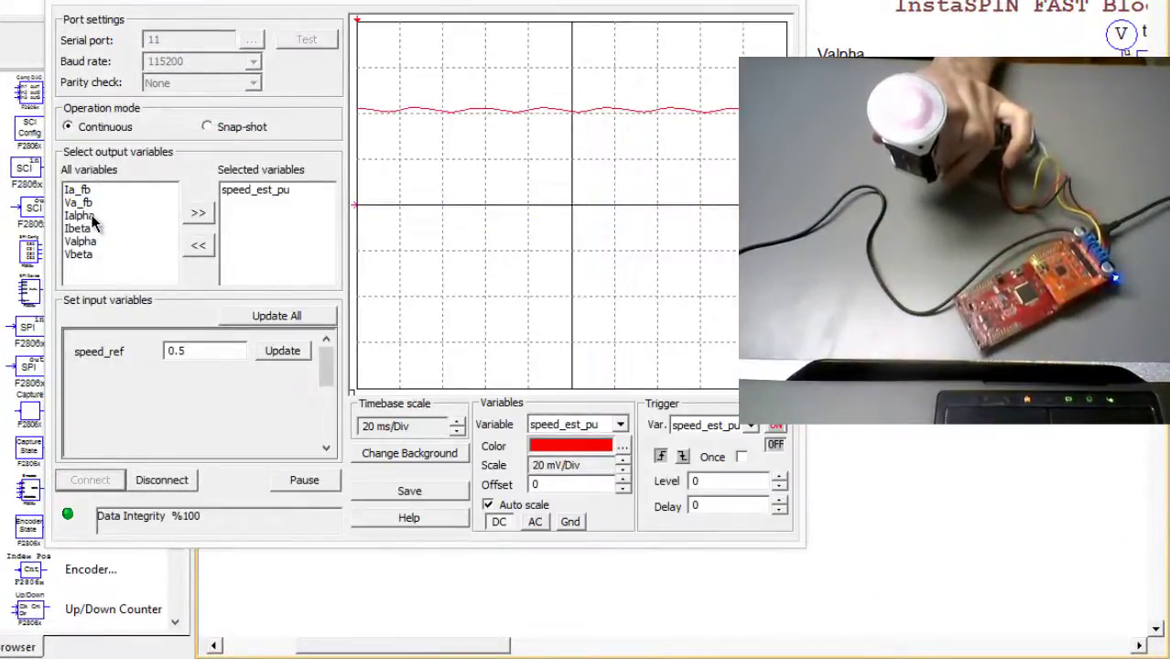
double_click(93, 218)
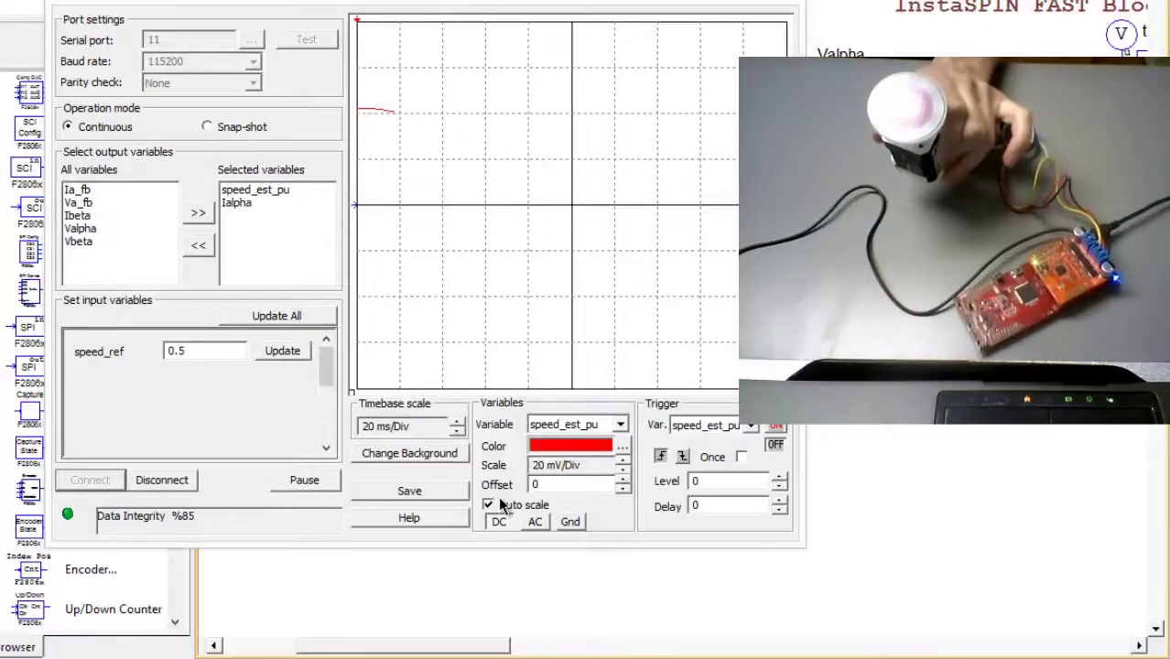
- Show the Ialpha trace at 10 mV/Div and select the speed_ref value for editing
left_click(620, 425)
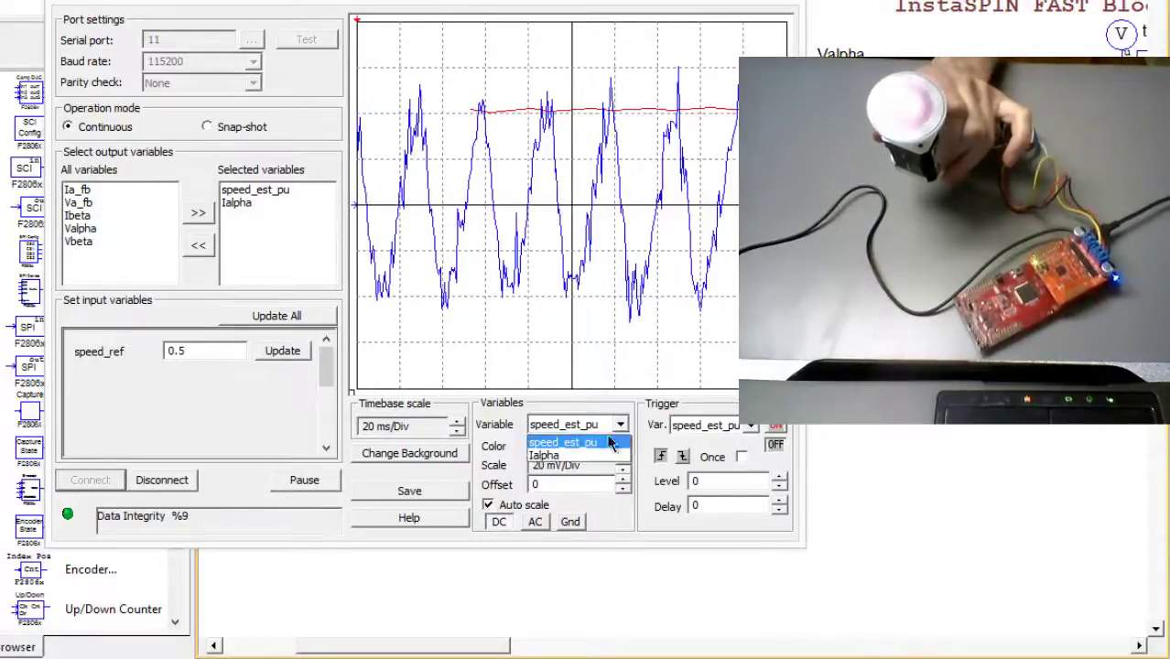
left_click(559, 455)
left_click(622, 469)
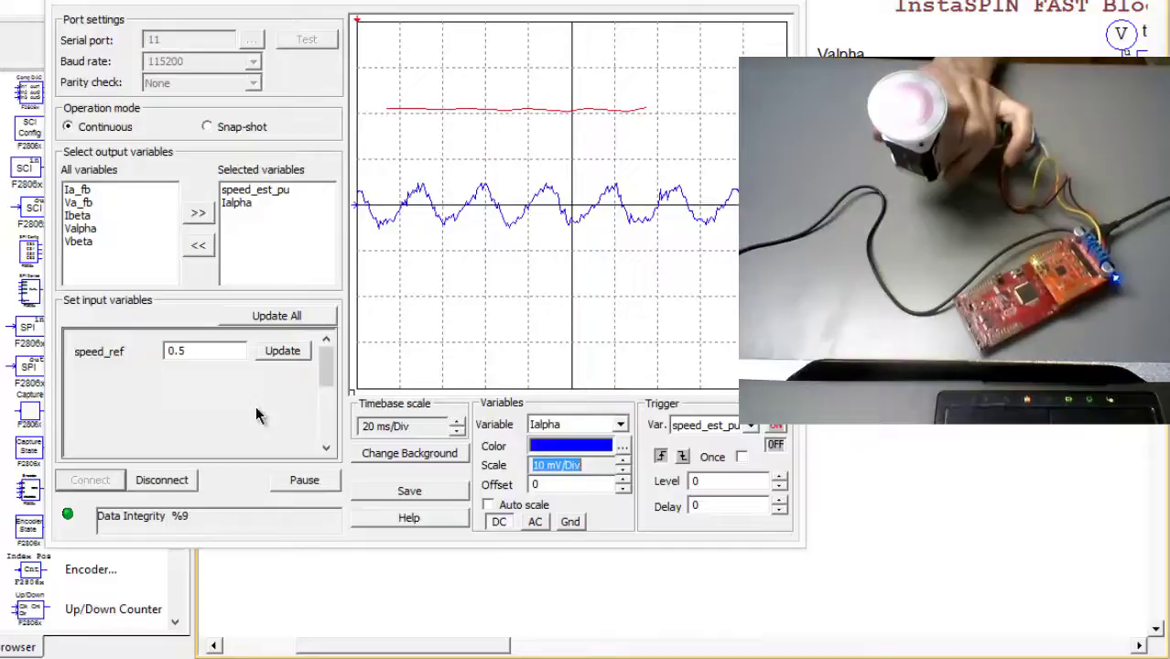
double_click(224, 353)
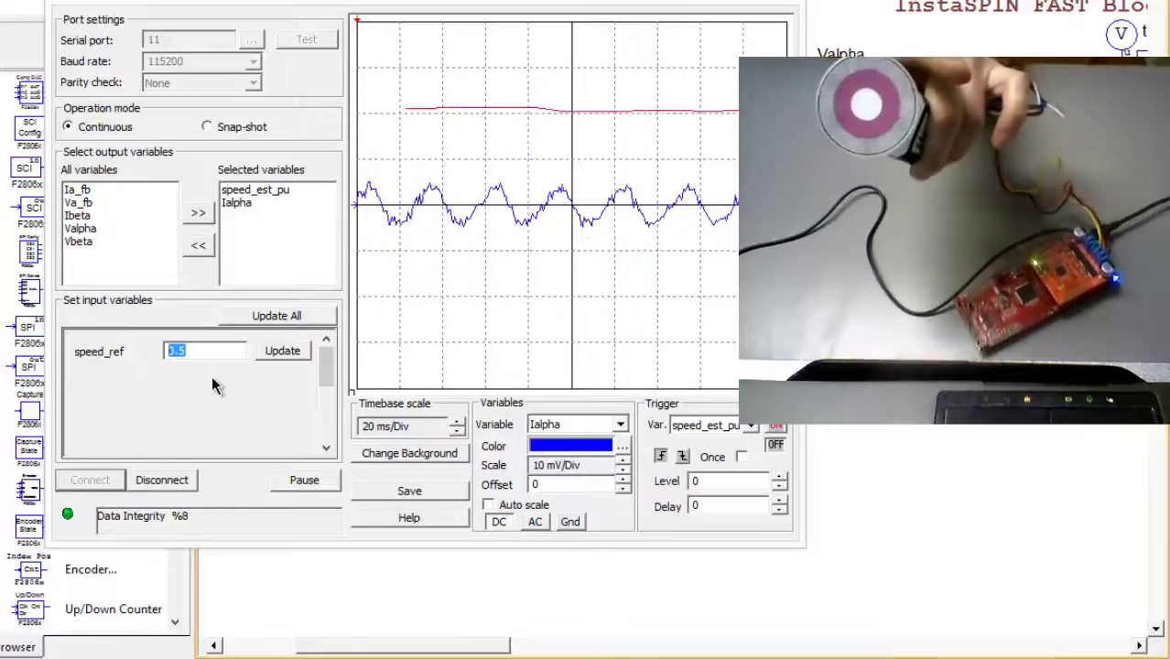
- Raise speed_ref to 1 then 1.5, and scale the speed_est_pu trace to 50 mV/Div
type("1")
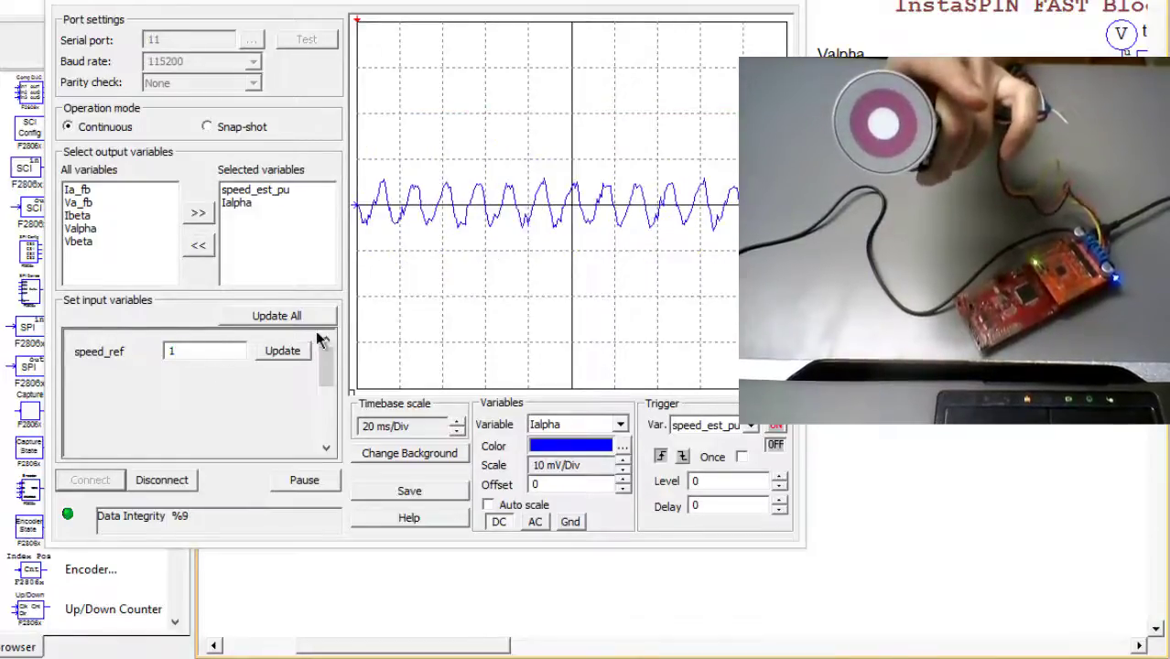
left_click(619, 425)
left_click(585, 449)
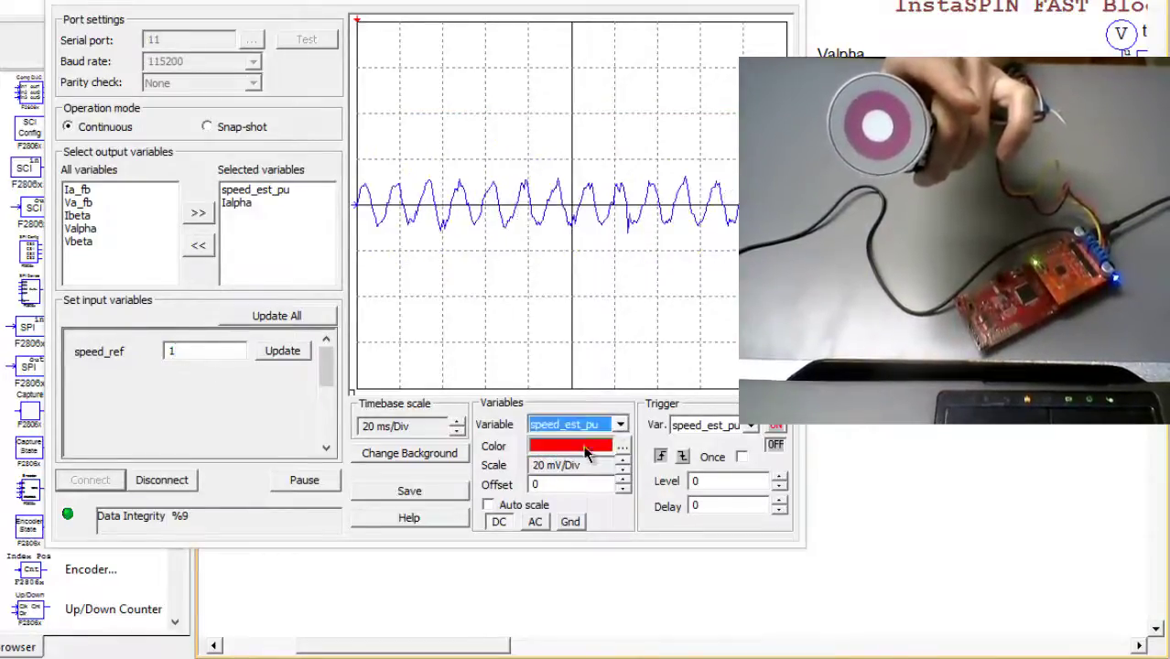
left_click(623, 460)
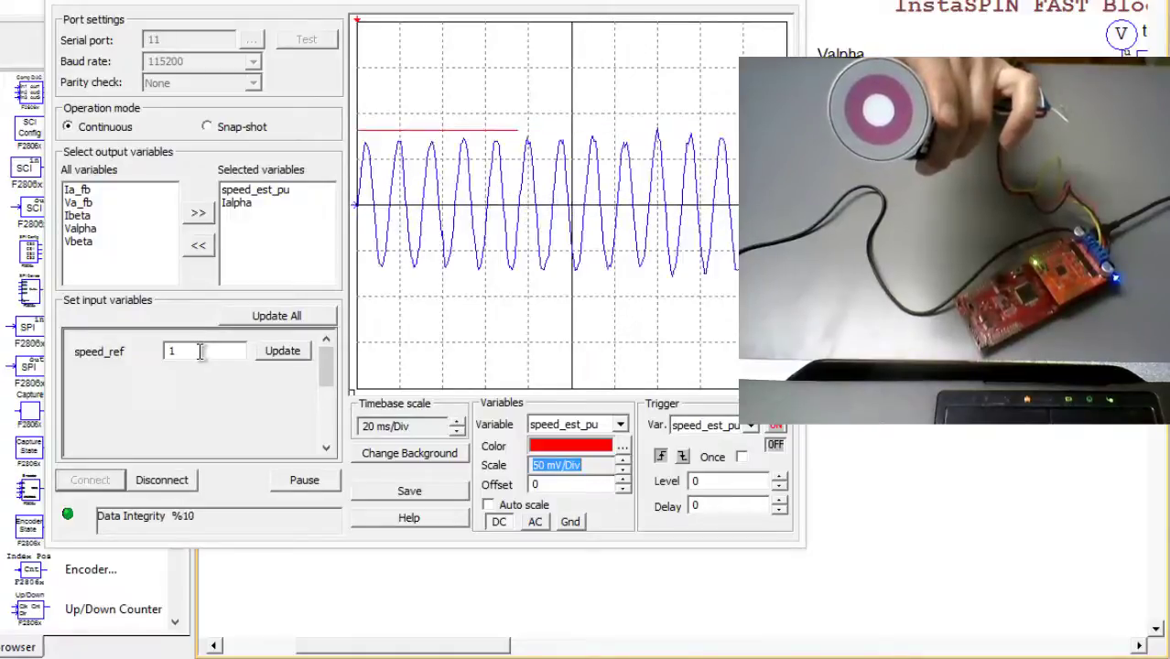
left_click(209, 356)
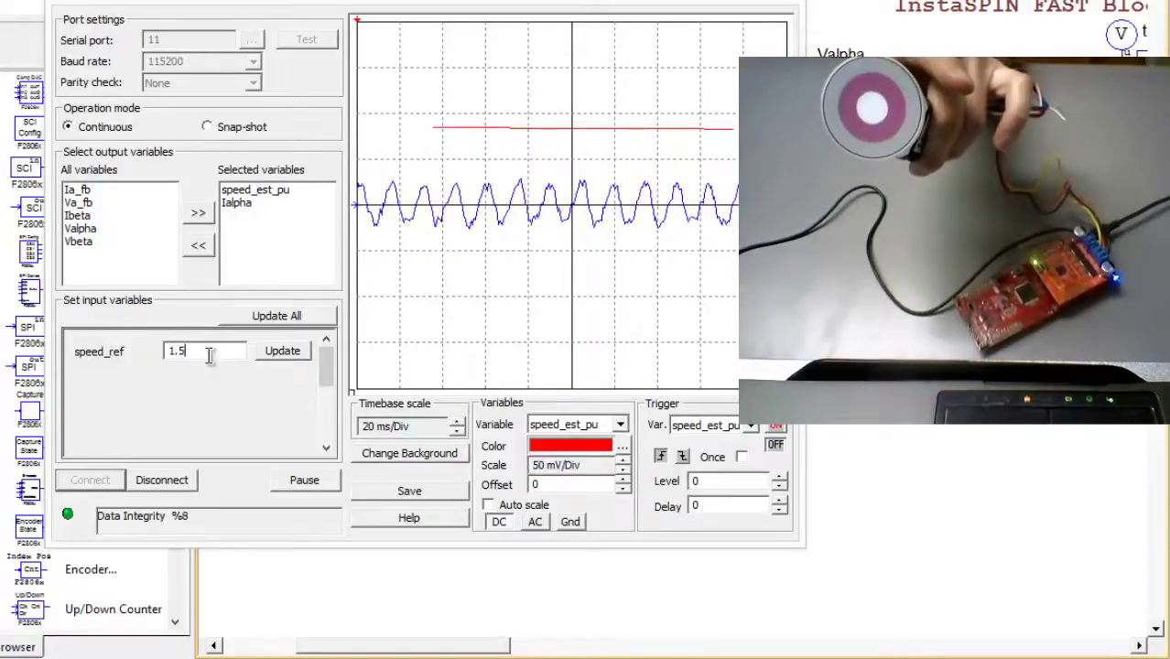
key("Return")
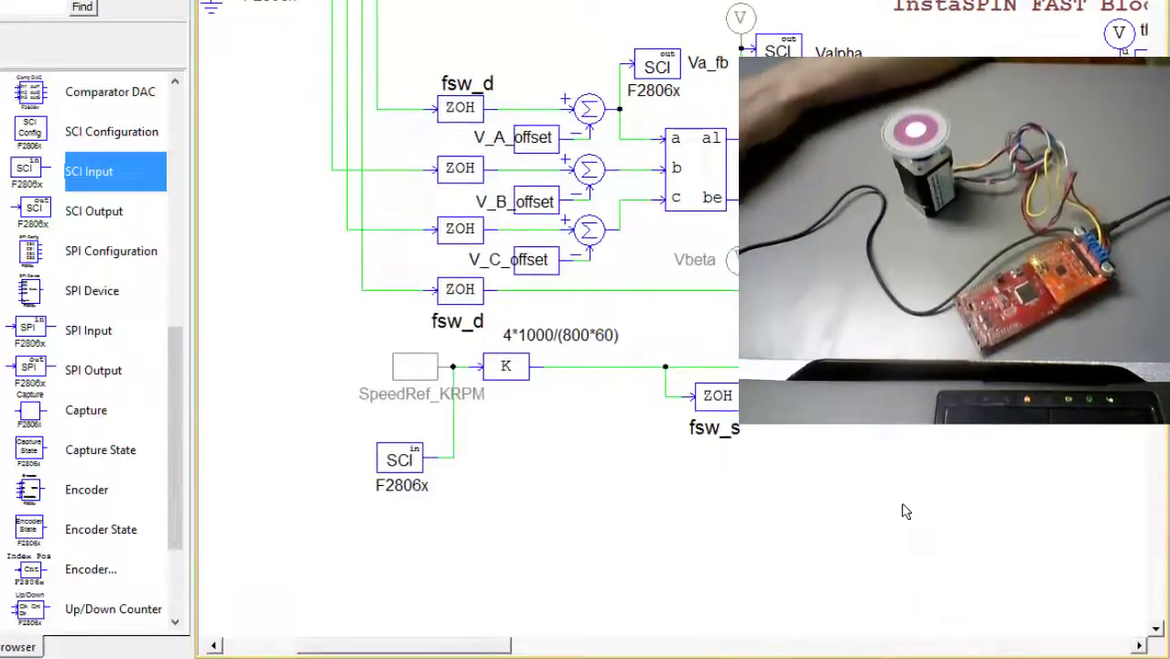
- Review the InstaSPIN PIL block's parameters on the Lab11 schematic, then close them
scroll(904, 510, "down", 2)
scroll(658, 230, "up", 1)
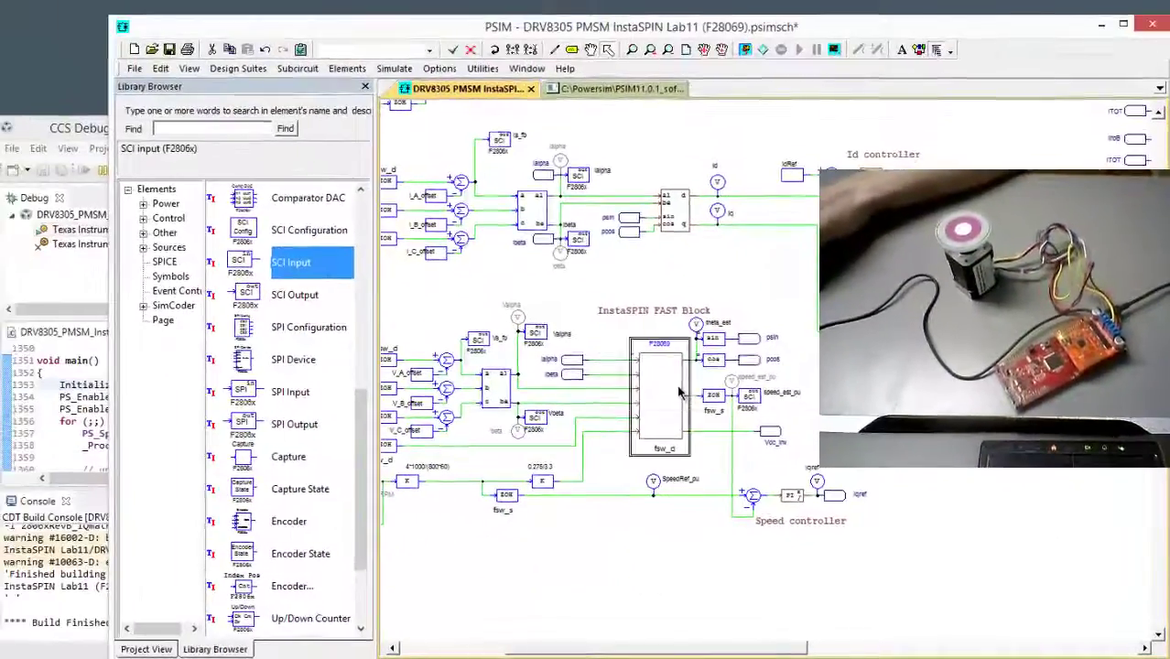
double_click(679, 392)
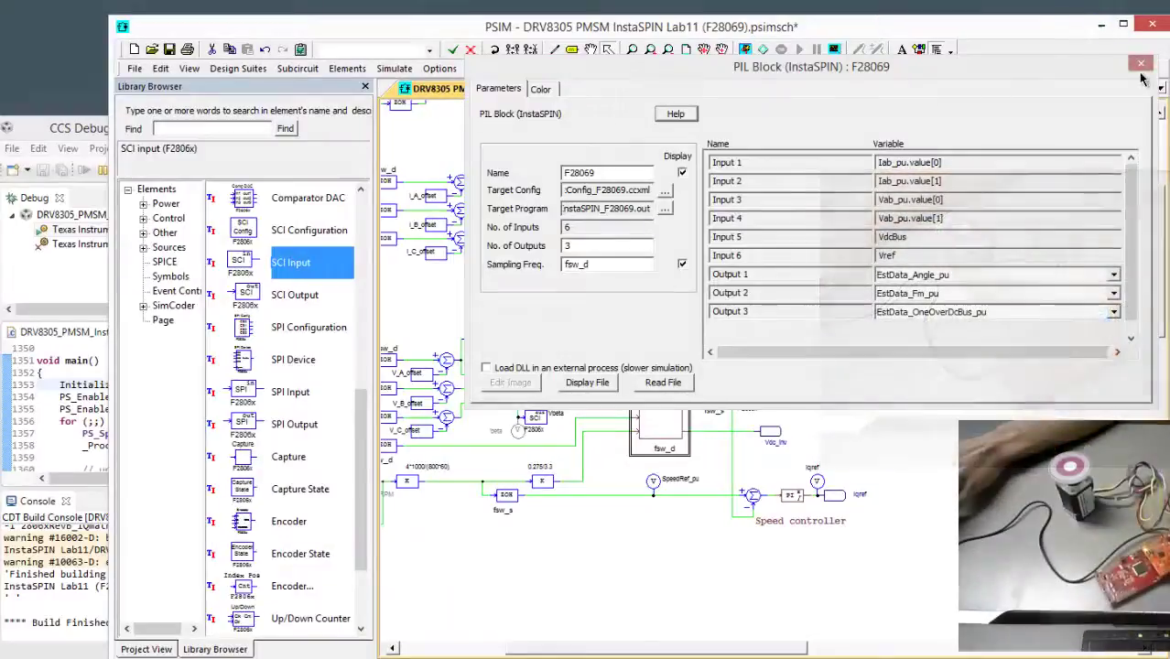
left_click(1141, 65)
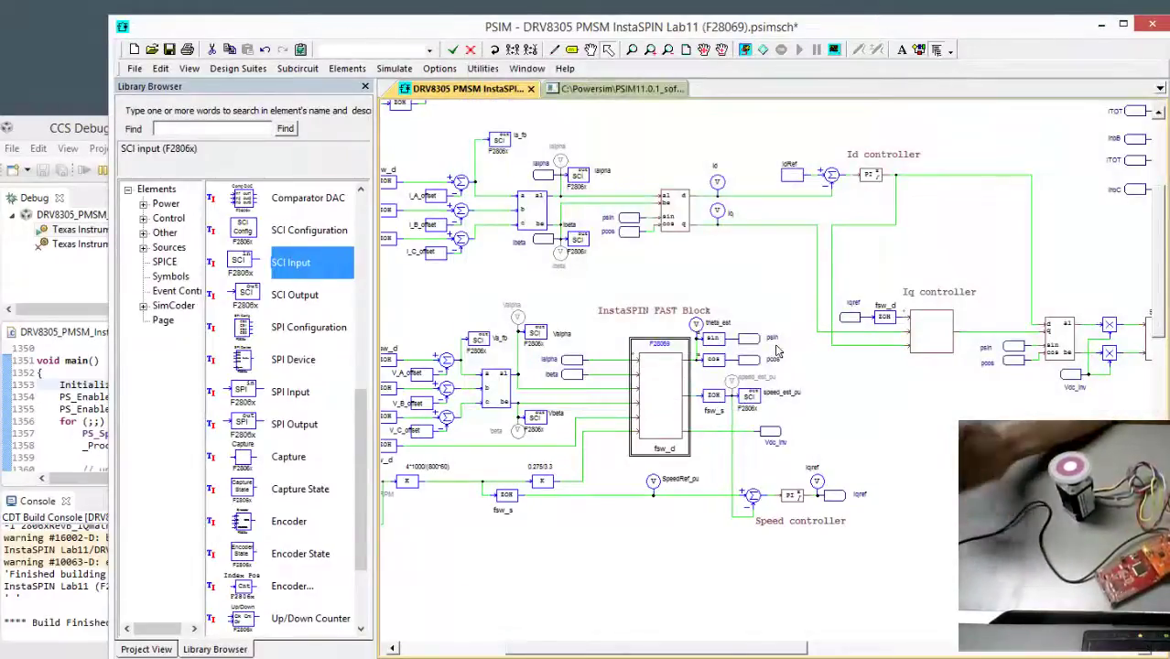
- Inspect the power stage's current-sensing subcircuit, then close it and return to the full schematic
left_click_drag(983, 175, 718, 366)
double_click(896, 269)
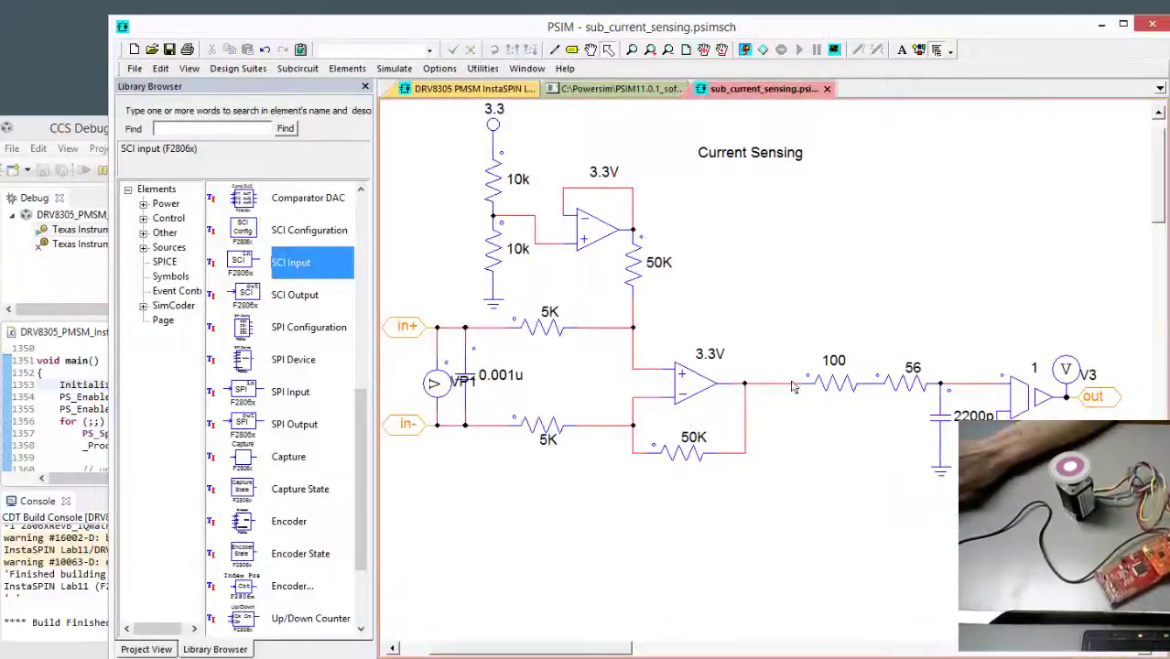
left_click(827, 89)
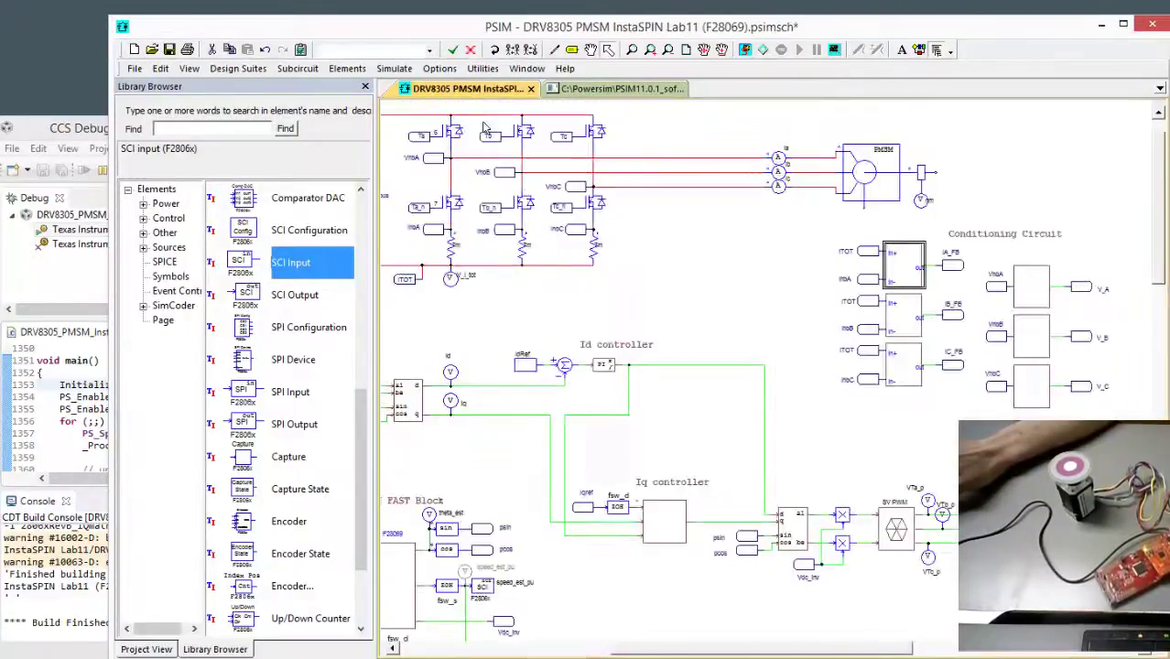
scroll(827, 314, "up", 3)
left_click_drag(615, 328, 808, 321)
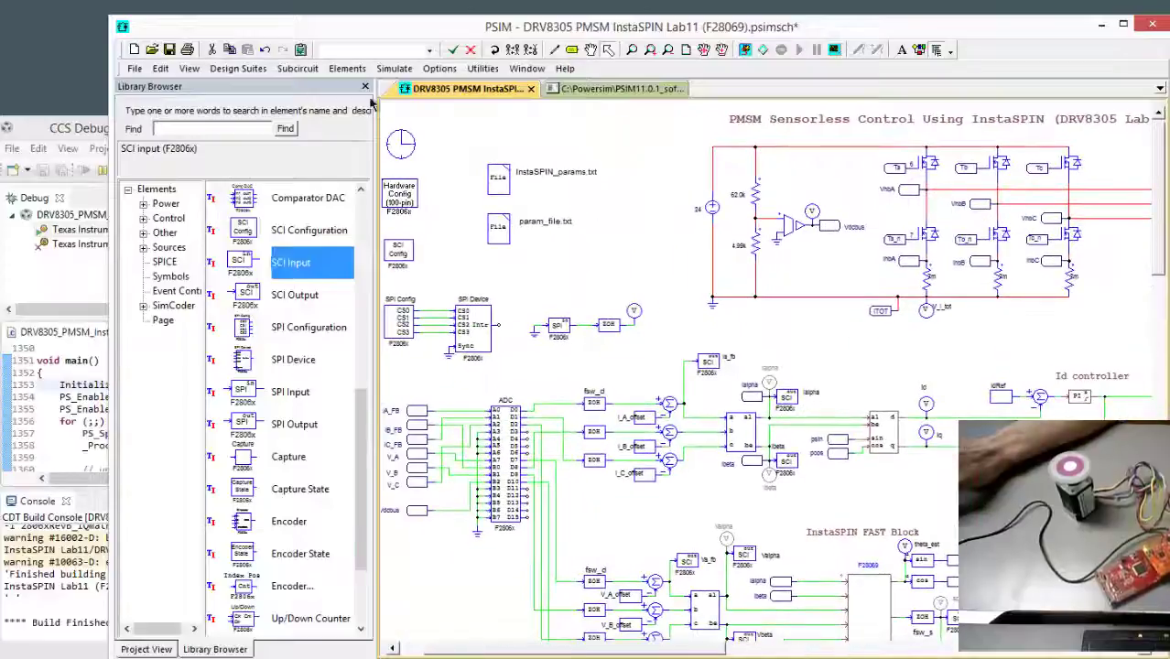
left_click(394, 69)
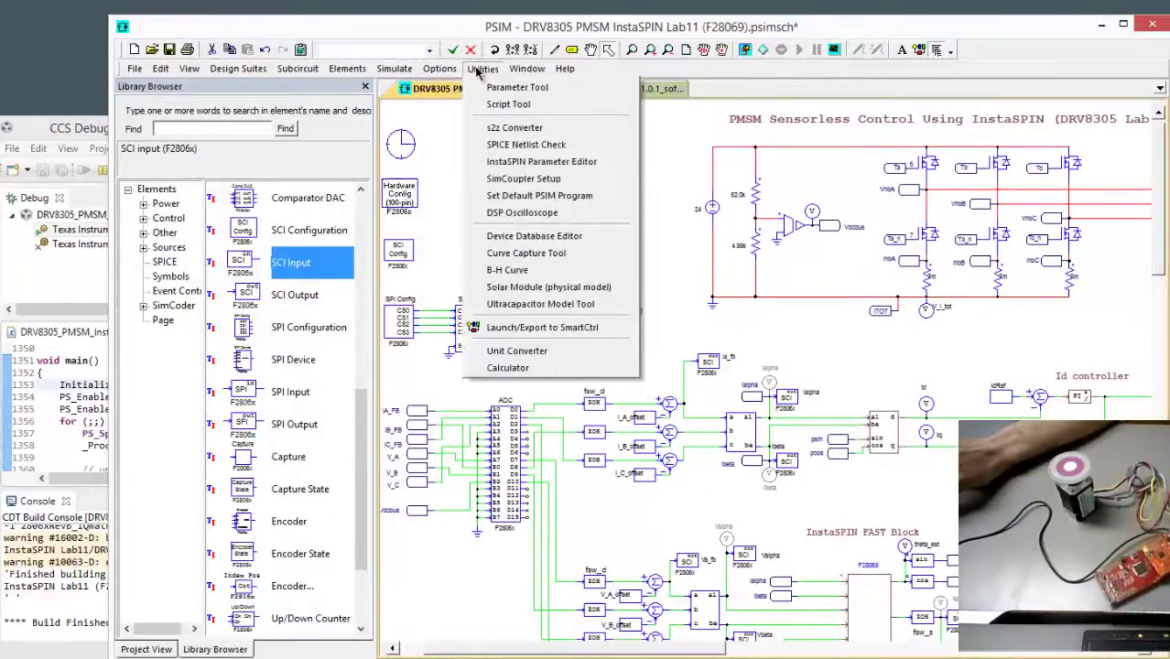
left_click(549, 162)
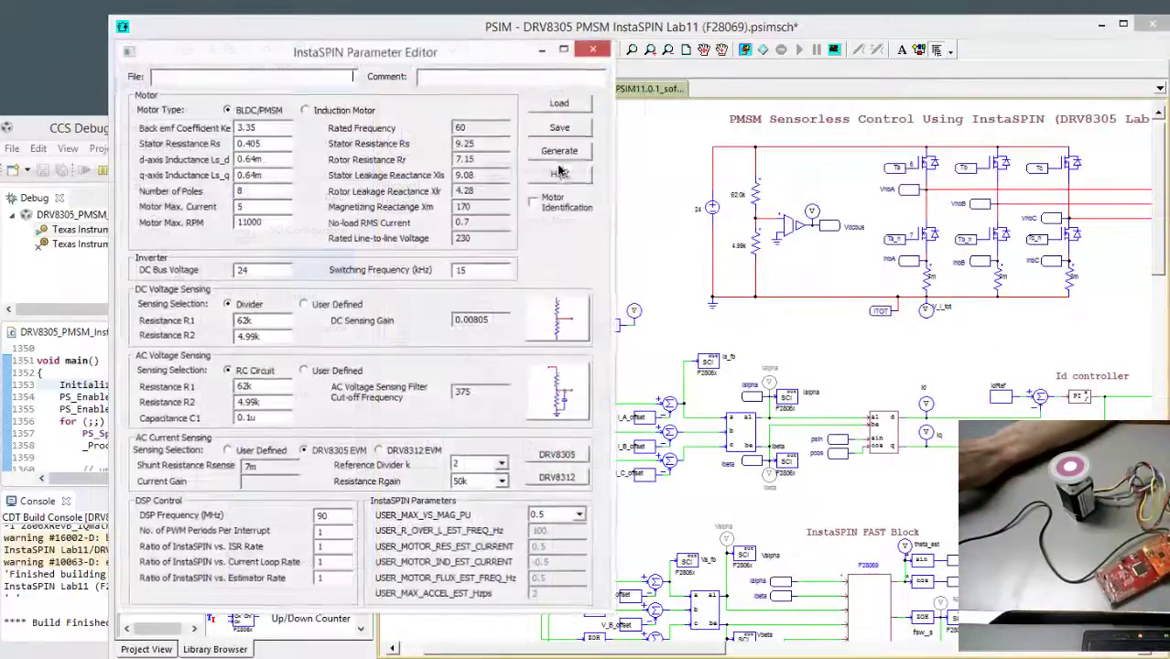
left_click_drag(394, 57, 971, 87)
double_click(499, 183)
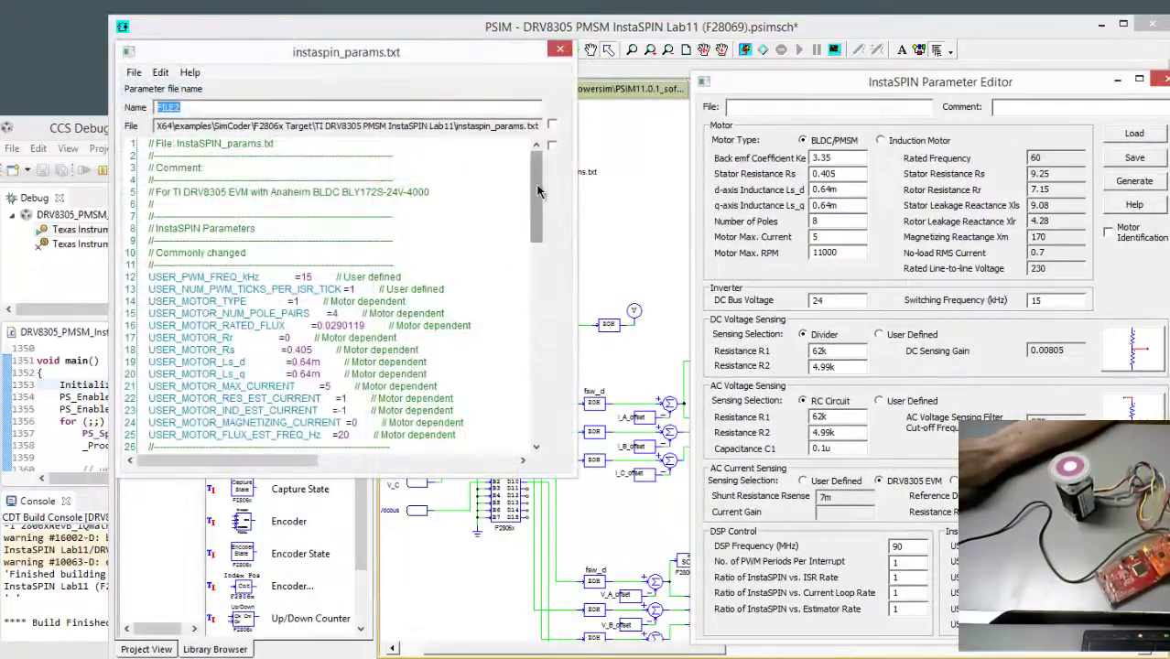
left_click_drag(535, 211, 529, 151)
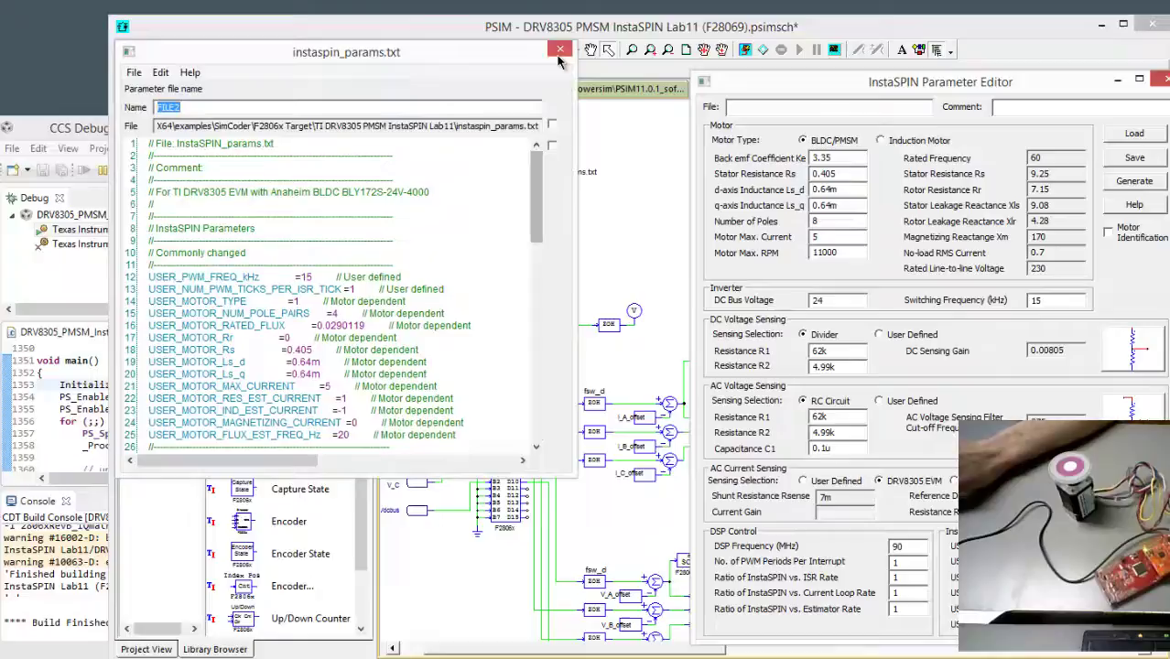
left_click(562, 50)
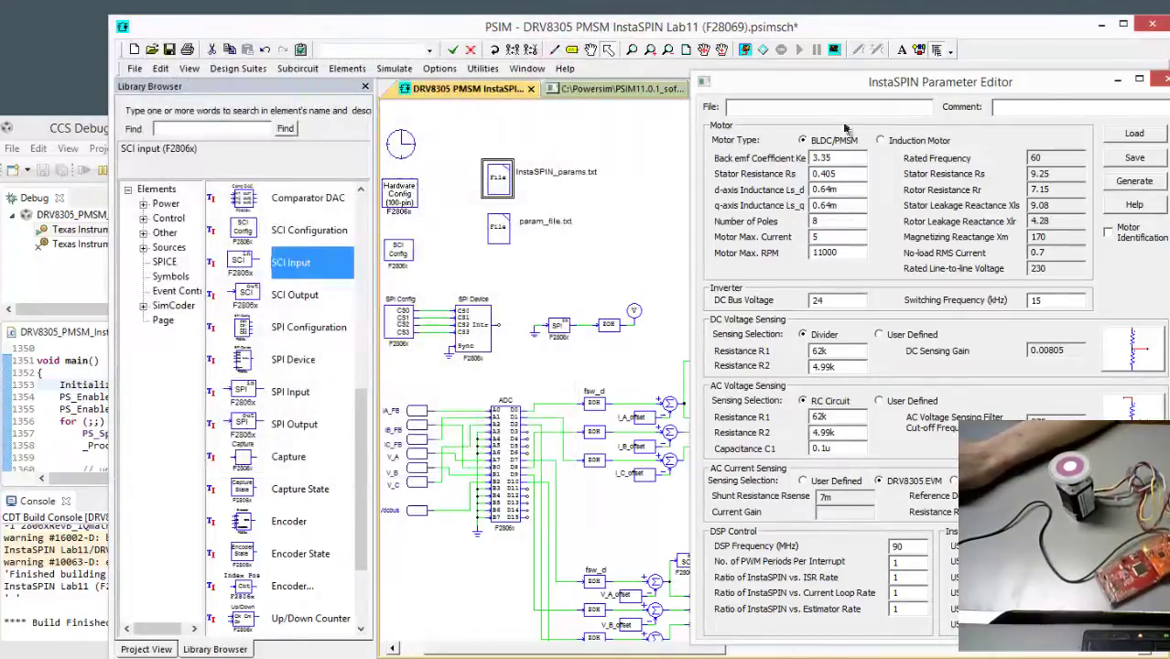
left_click(1161, 81)
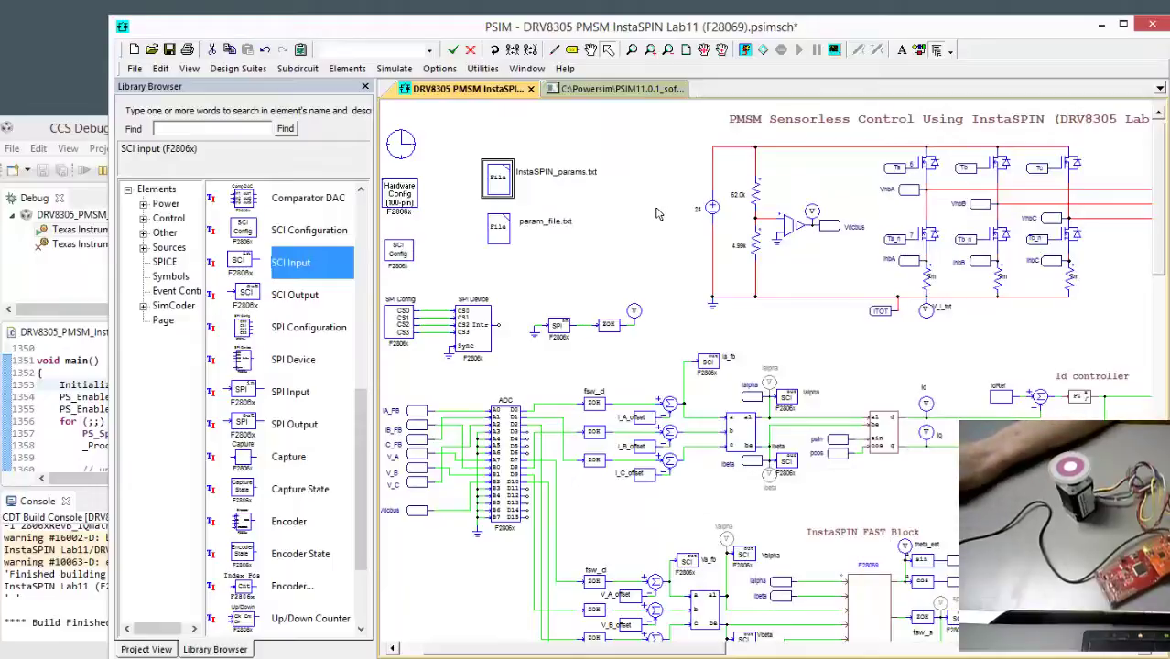
left_click_drag(451, 145, 569, 186)
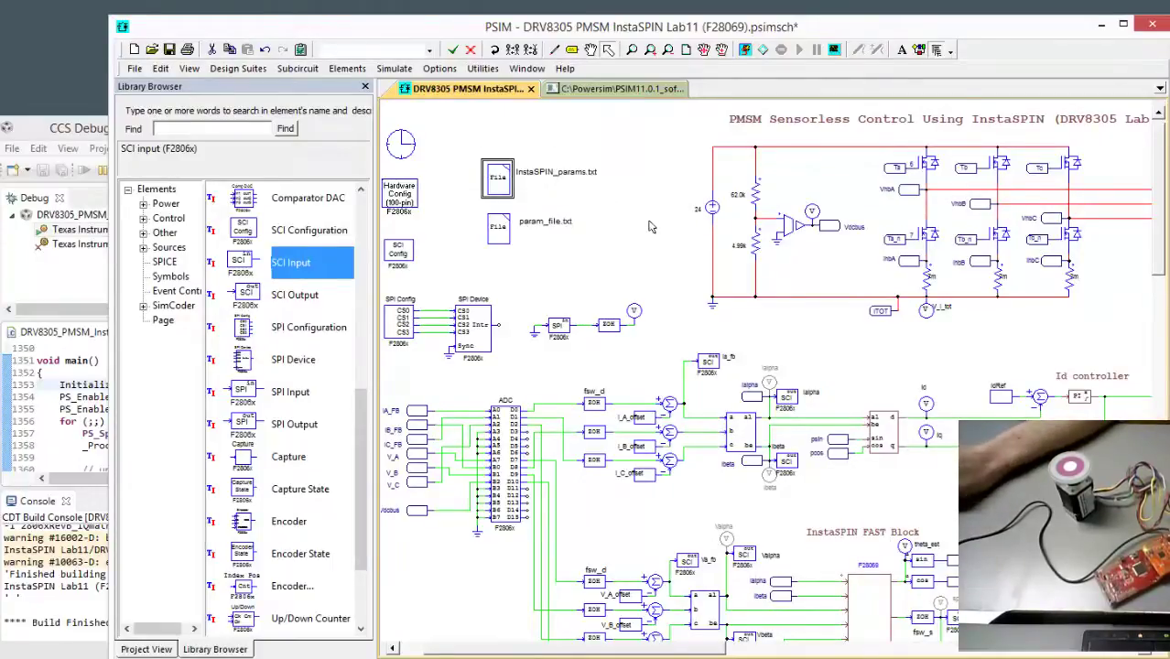
scroll(796, 311, "down", 3)
scroll(796, 311, "right", 1)
scroll(796, 312, "right", 3)
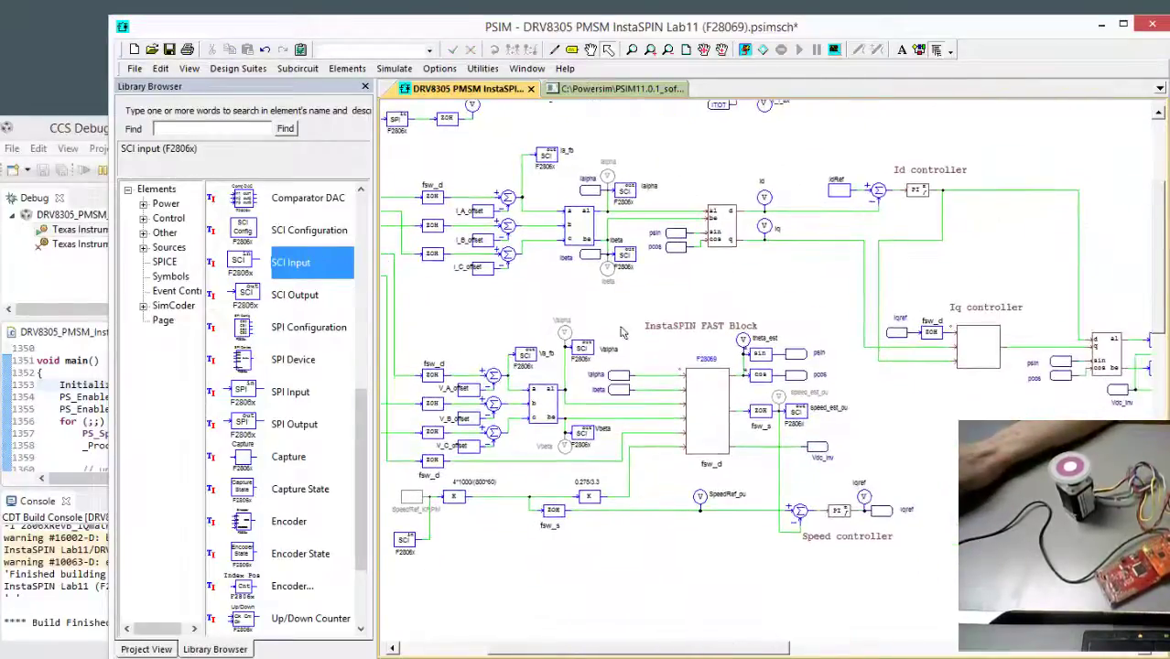
scroll(827, 268, "down", 3)
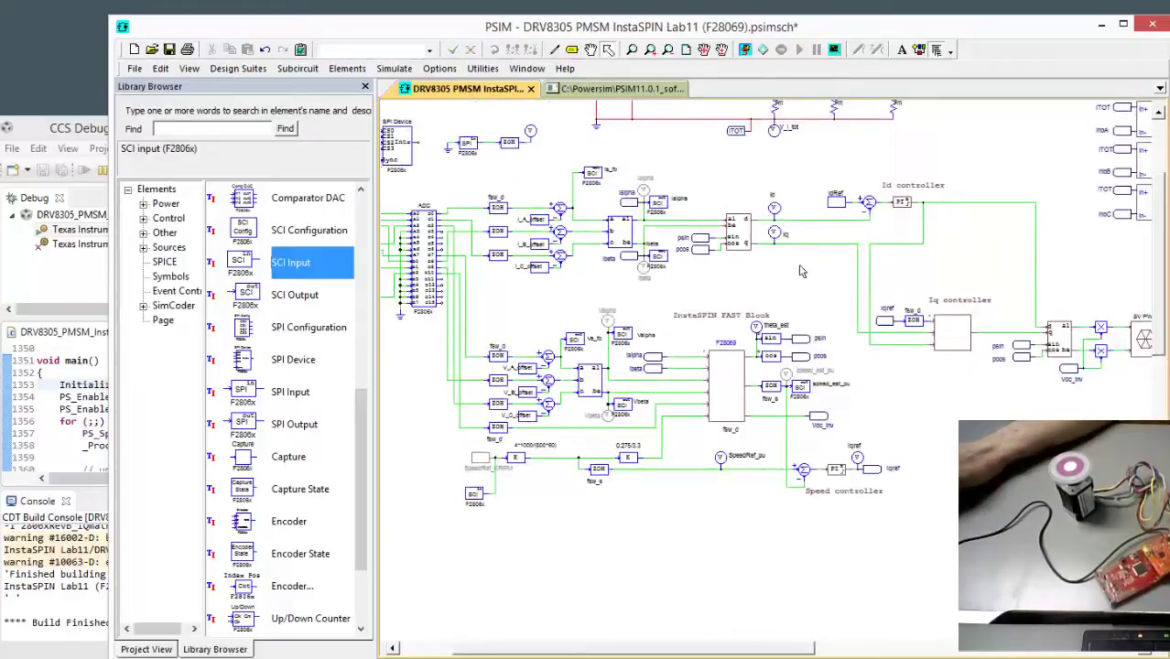
left_click(623, 89)
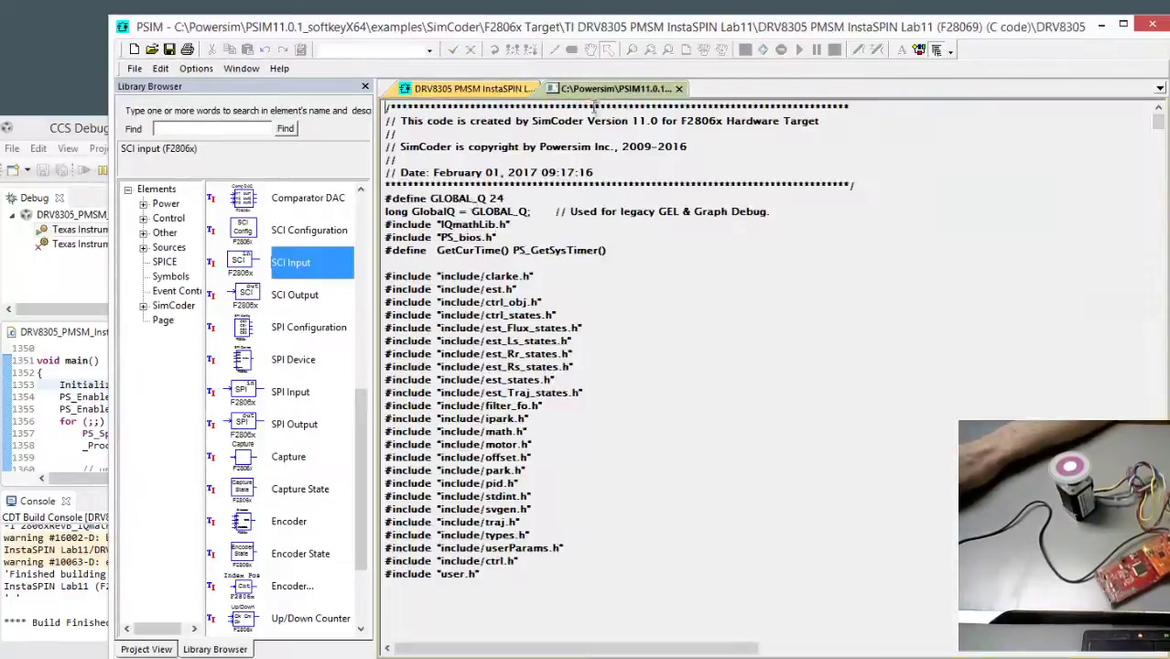
left_click(479, 89)
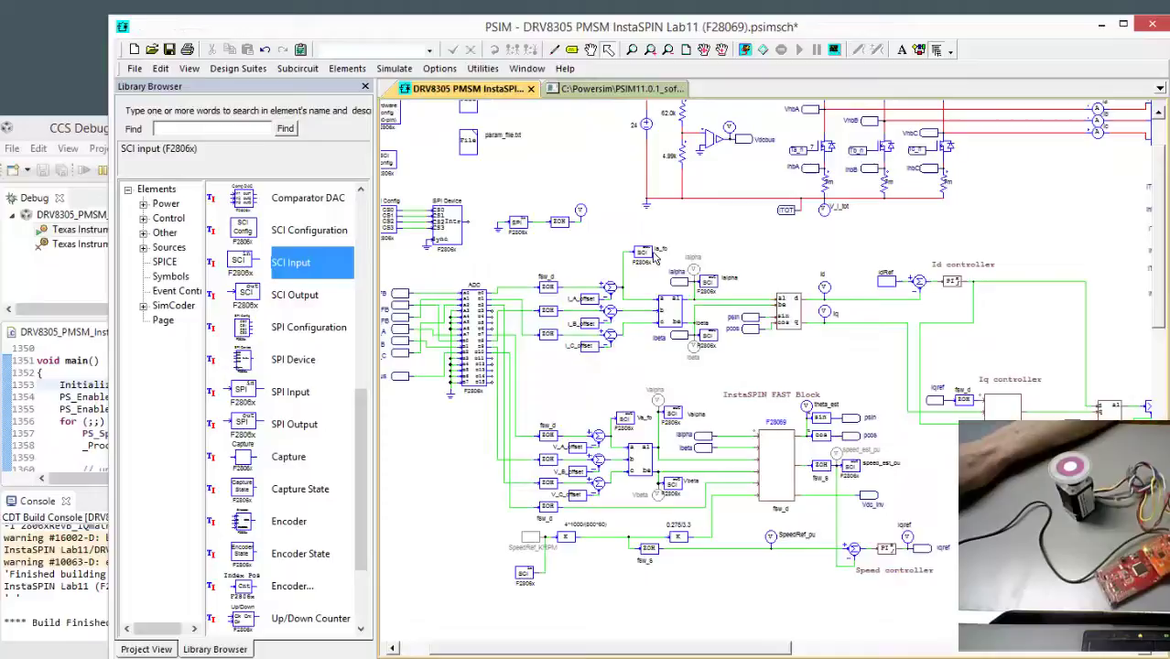